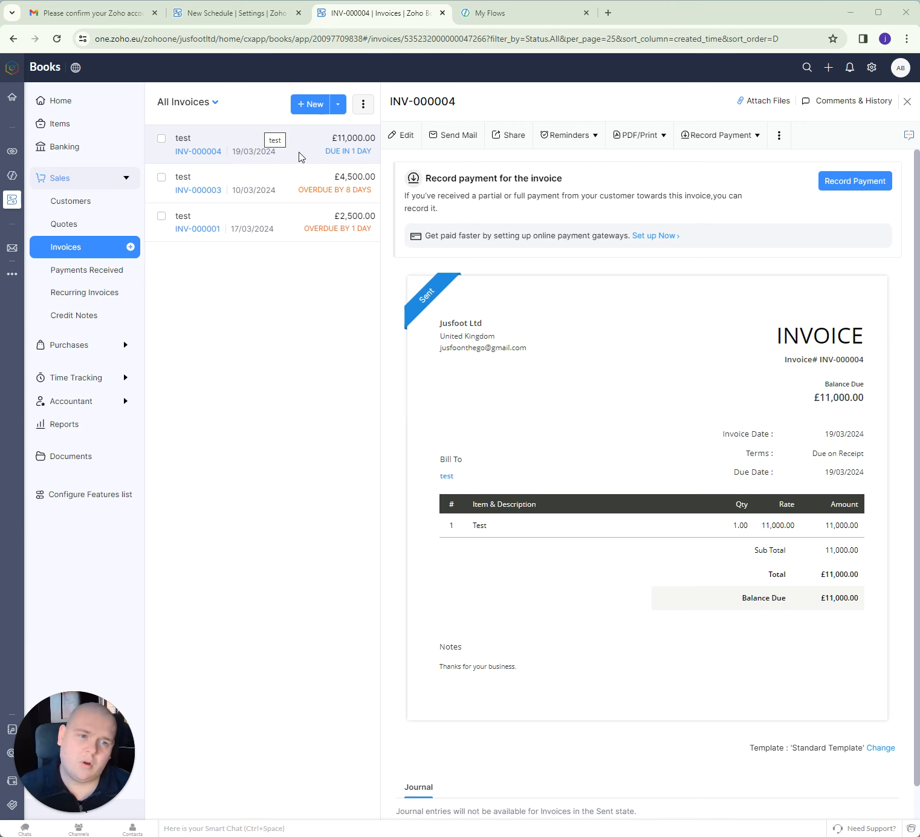
Switch to the Late Fee schedule, review its daily settings and Deluge script, and execute the script
{"action": "left_click", "coordinate": [253, 21]}
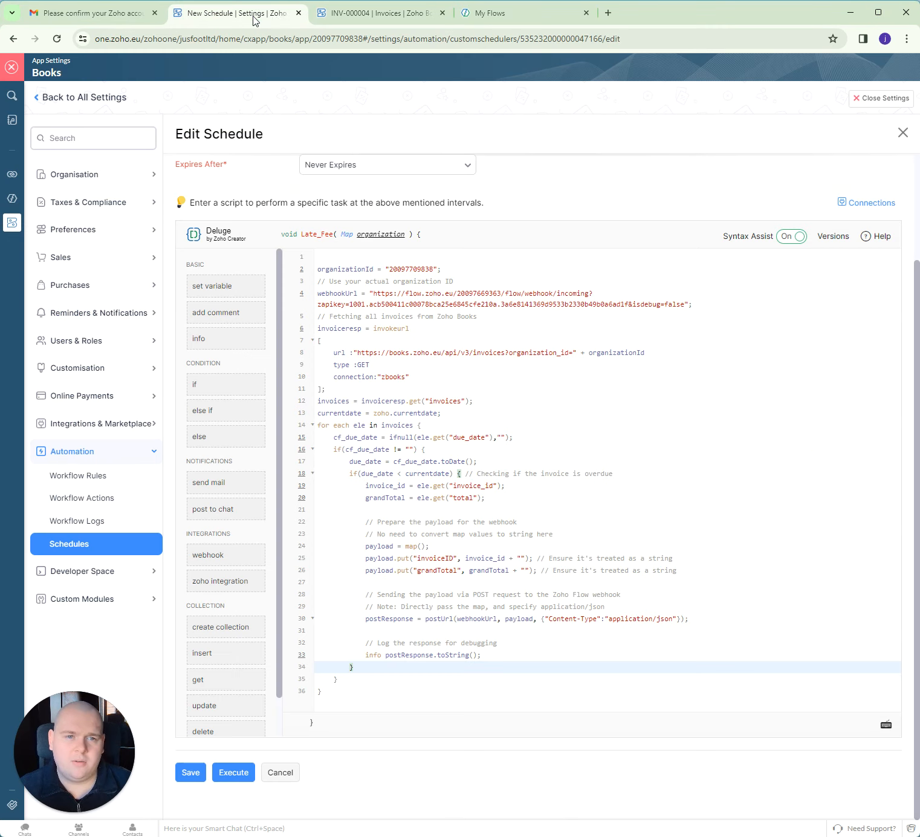
{"action": "scroll", "coordinate": [763, 370], "scroll_direction": "up", "scroll_amount": 4}
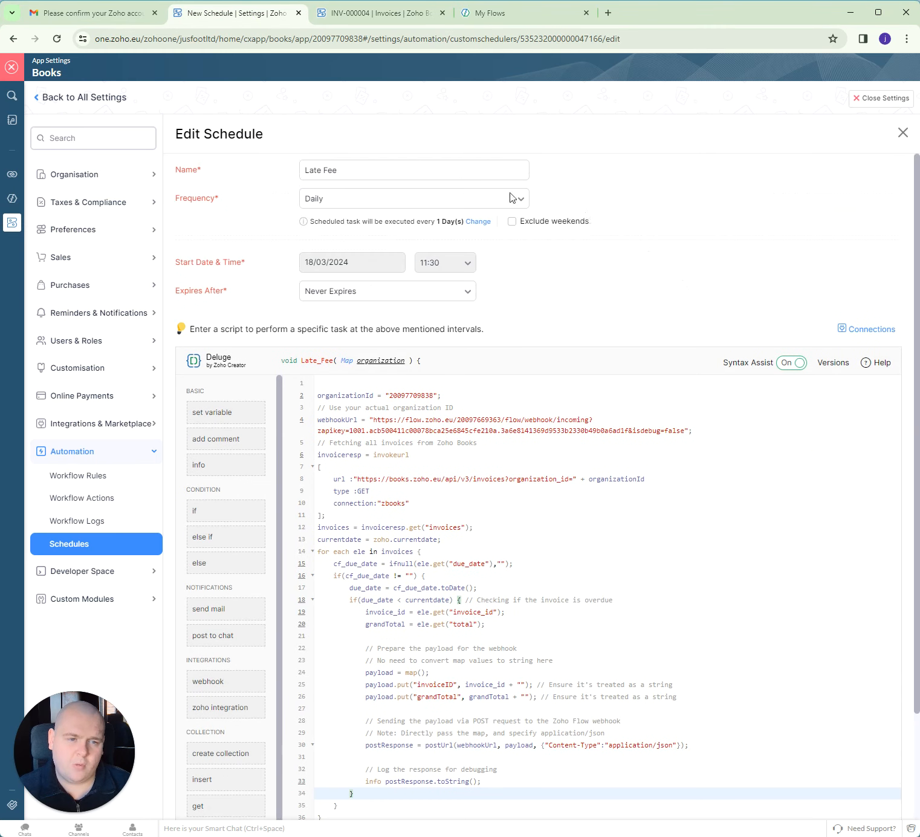
{"action": "scroll", "coordinate": [647, 212], "scroll_direction": "down", "scroll_amount": 4}
{"action": "scroll", "coordinate": [567, 302], "scroll_direction": "up", "scroll_amount": 3}
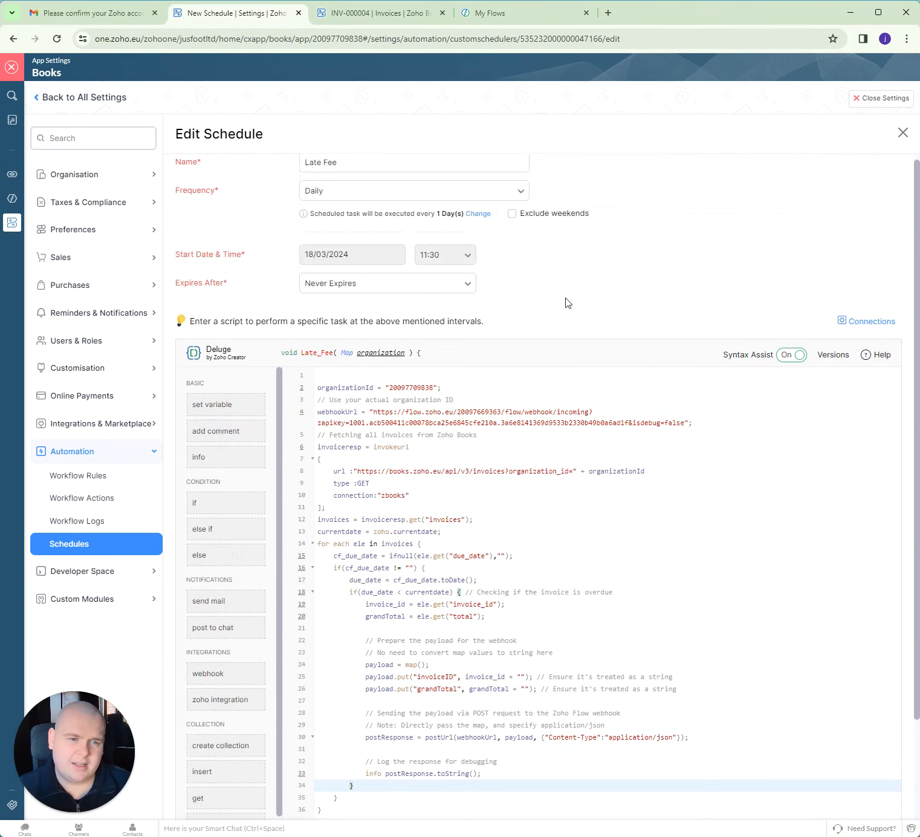
{"action": "scroll", "coordinate": [312, 202], "scroll_direction": "down", "scroll_amount": 3}
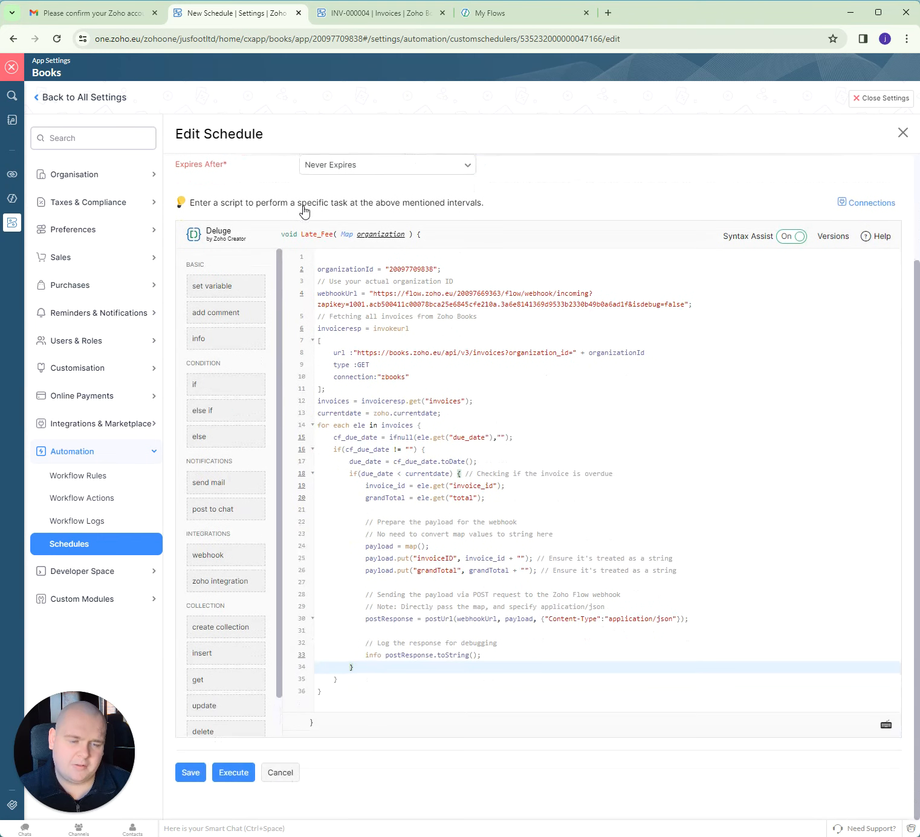
{"action": "left_click", "coordinate": [235, 776]}
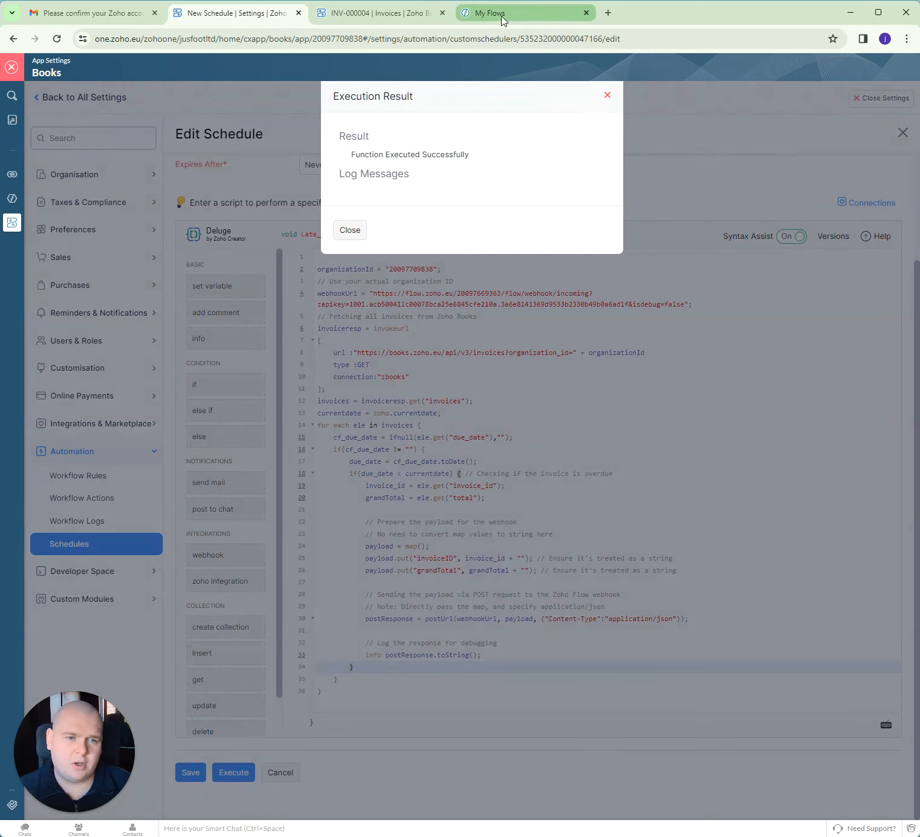
Switch to Zoho Flow, close the open task details, and refresh the Zoho Books Late-fee flow's task history to check the new runs
{"action": "left_click", "coordinate": [500, 14]}
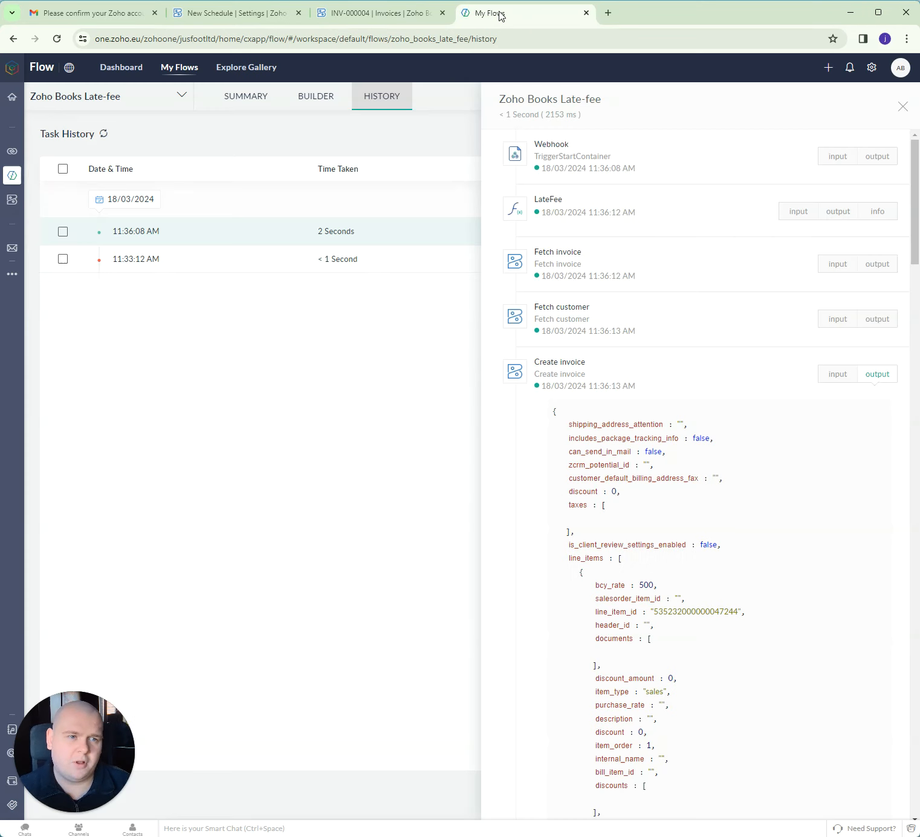
{"action": "left_click", "coordinate": [902, 107]}
{"action": "left_click", "coordinate": [104, 133]}
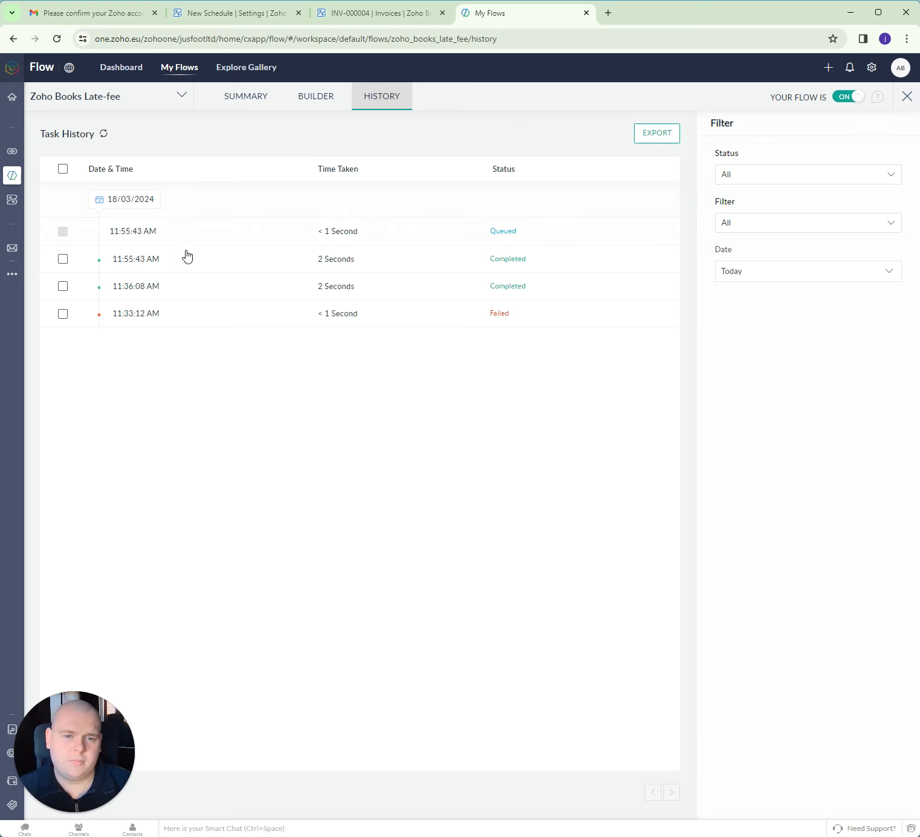
{"action": "left_click", "coordinate": [104, 135]}
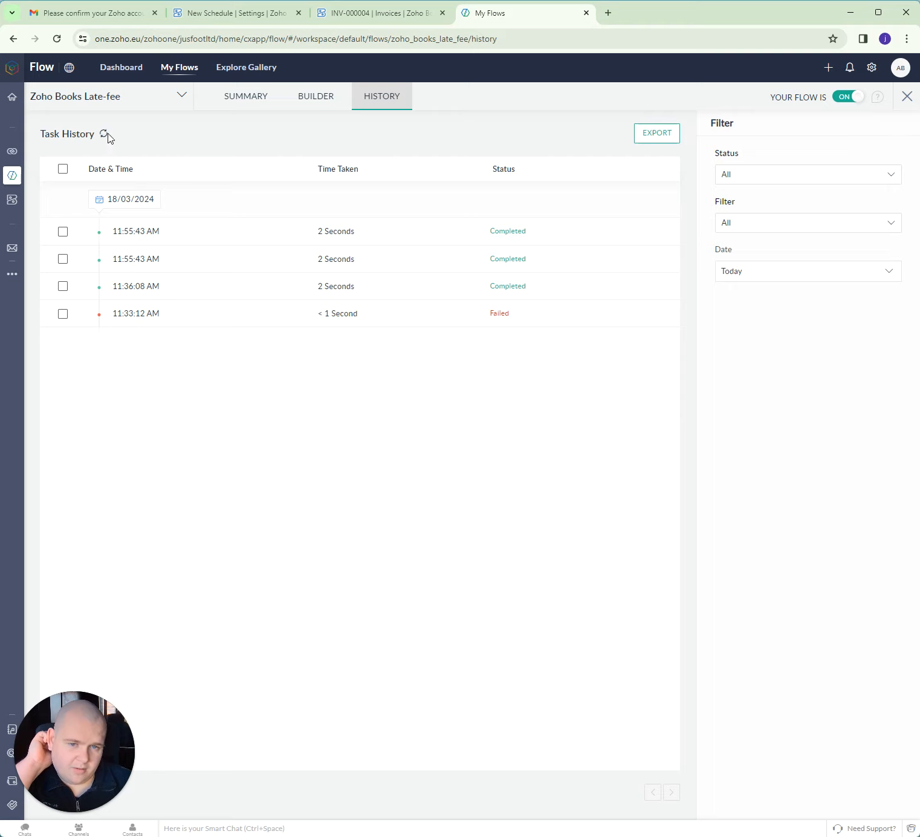
{"action": "left_click", "coordinate": [106, 134]}
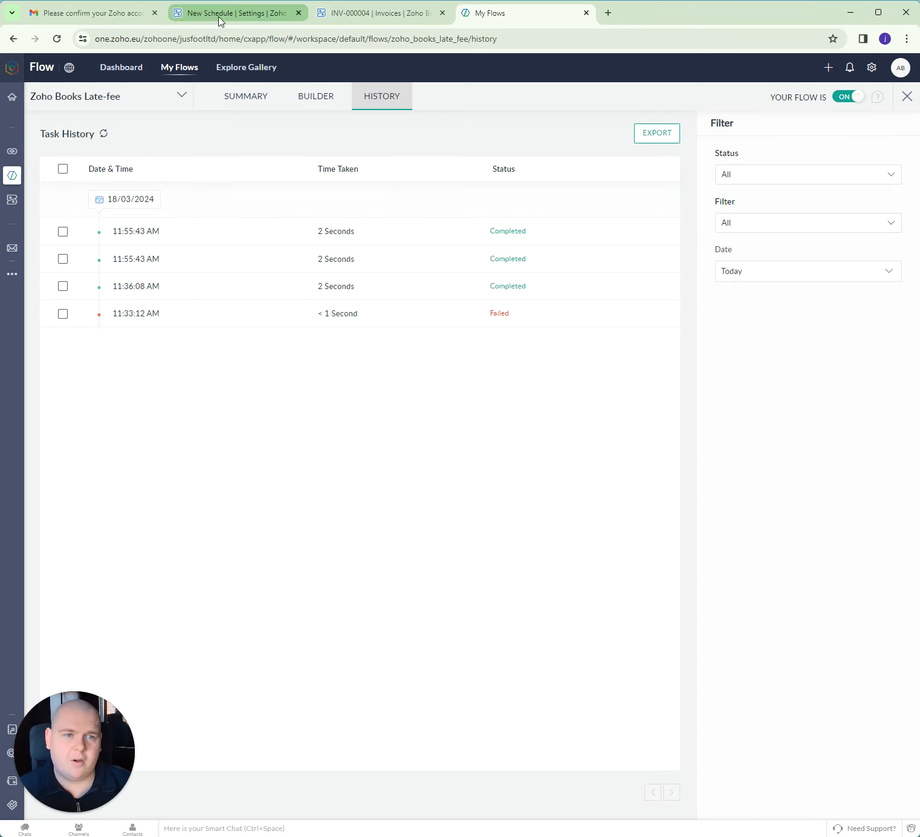
Return to Zoho Books and reload the full invoice list to check for the late-fee invoices
{"action": "left_click", "coordinate": [347, 13]}
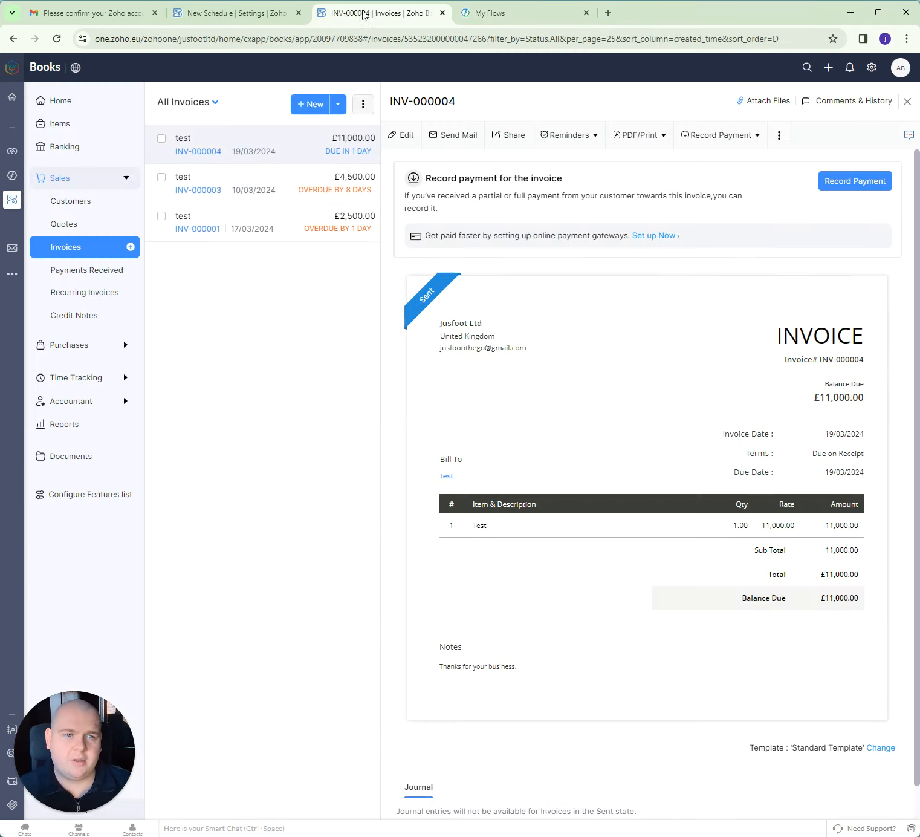
{"action": "left_click", "coordinate": [87, 250]}
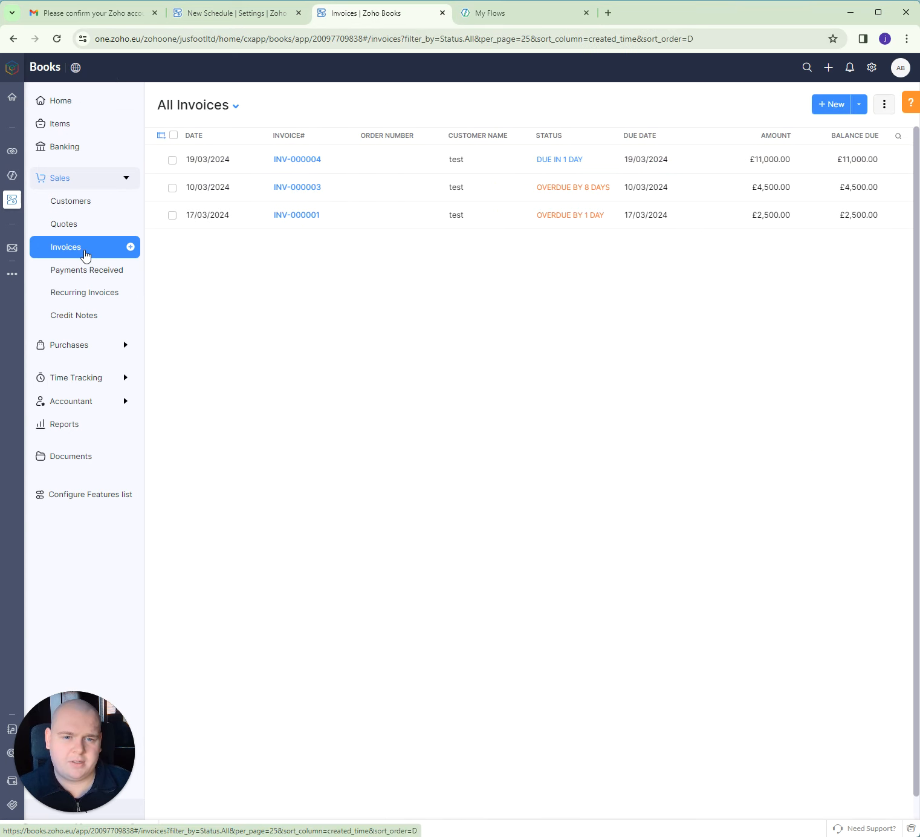
{"action": "left_click", "coordinate": [58, 39]}
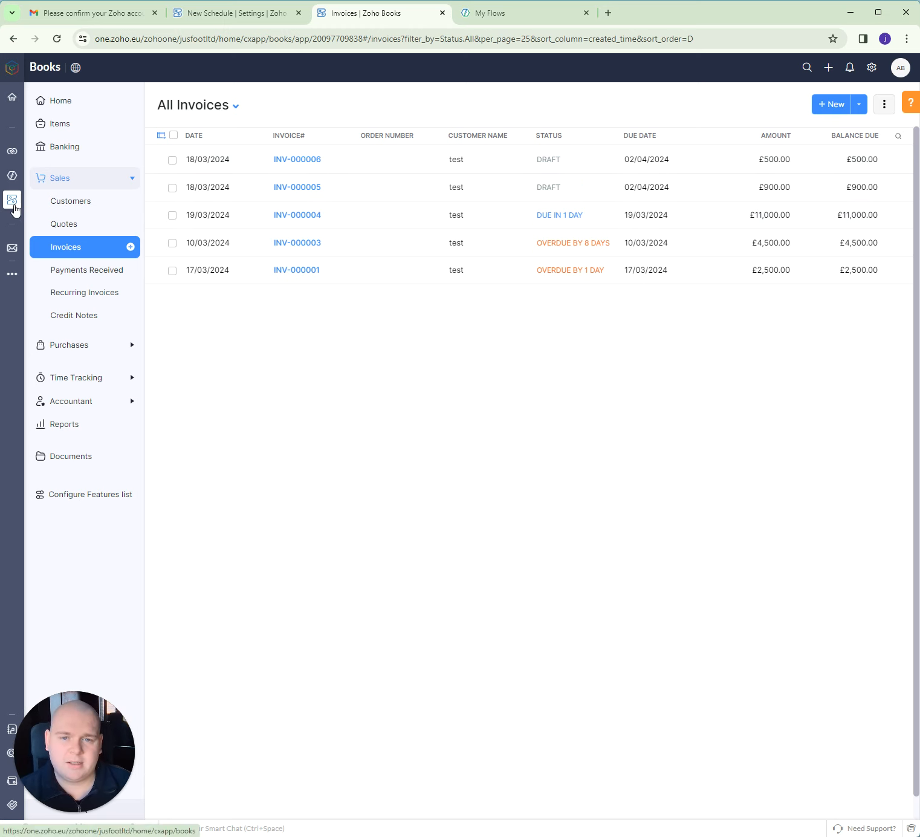
{"action": "mouse_move", "coordinate": [15, 210]}
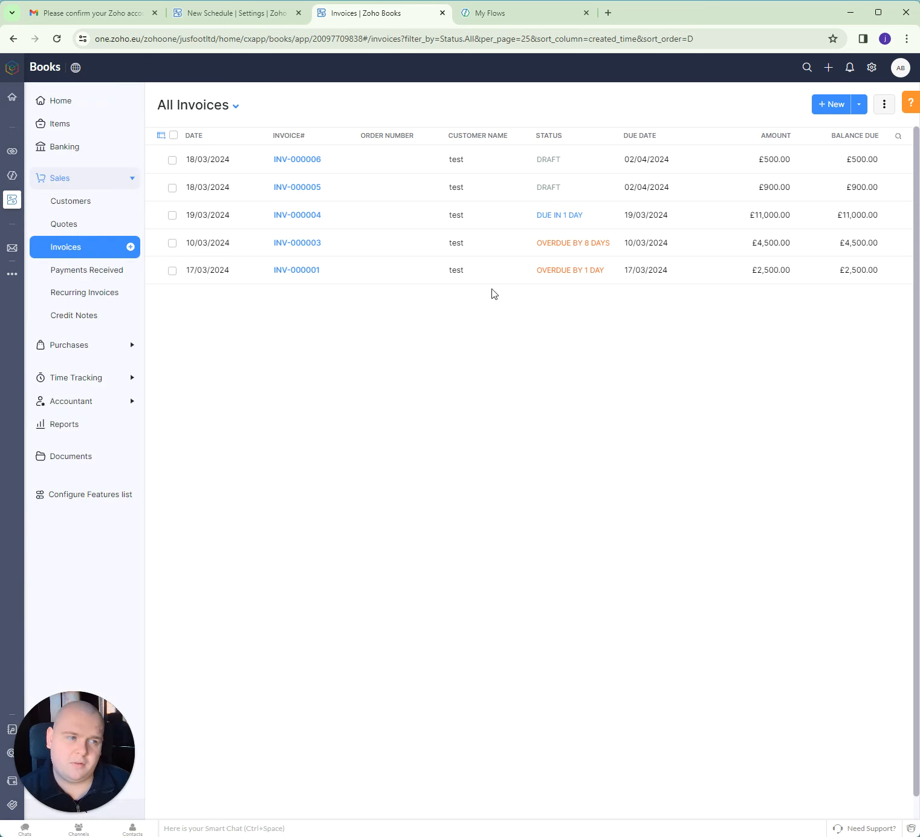
Open the Books settings and highlight the organisation ID within the page address
{"action": "left_click", "coordinate": [872, 69]}
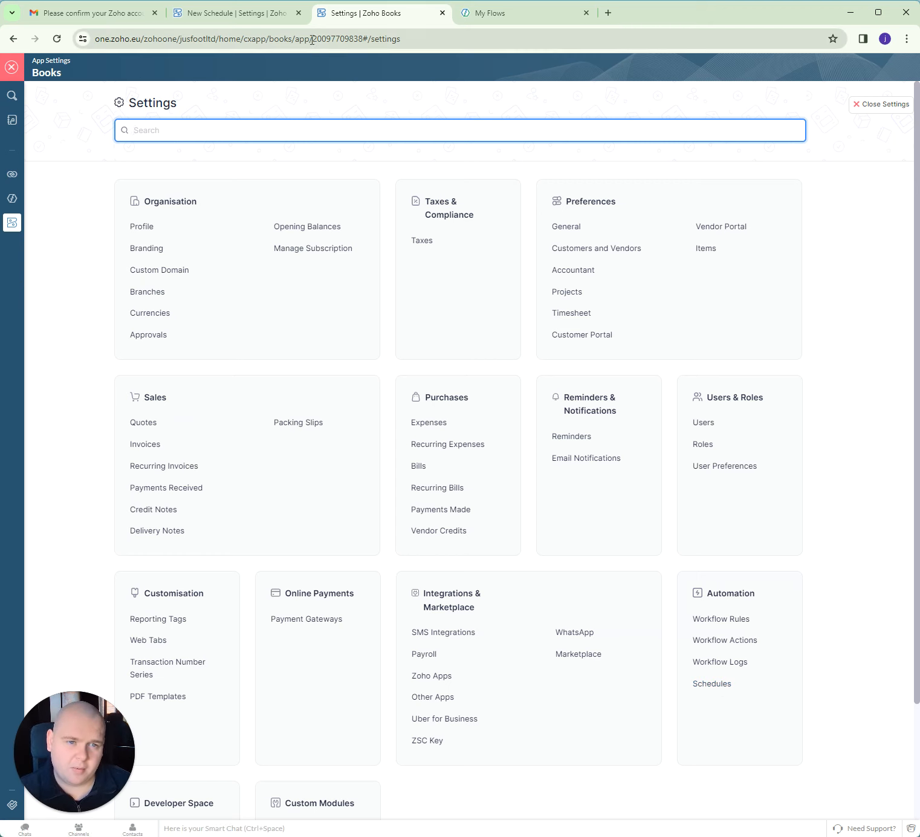
{"action": "left_click_drag", "start_coordinate": [312, 39], "coordinate": [365, 37]}
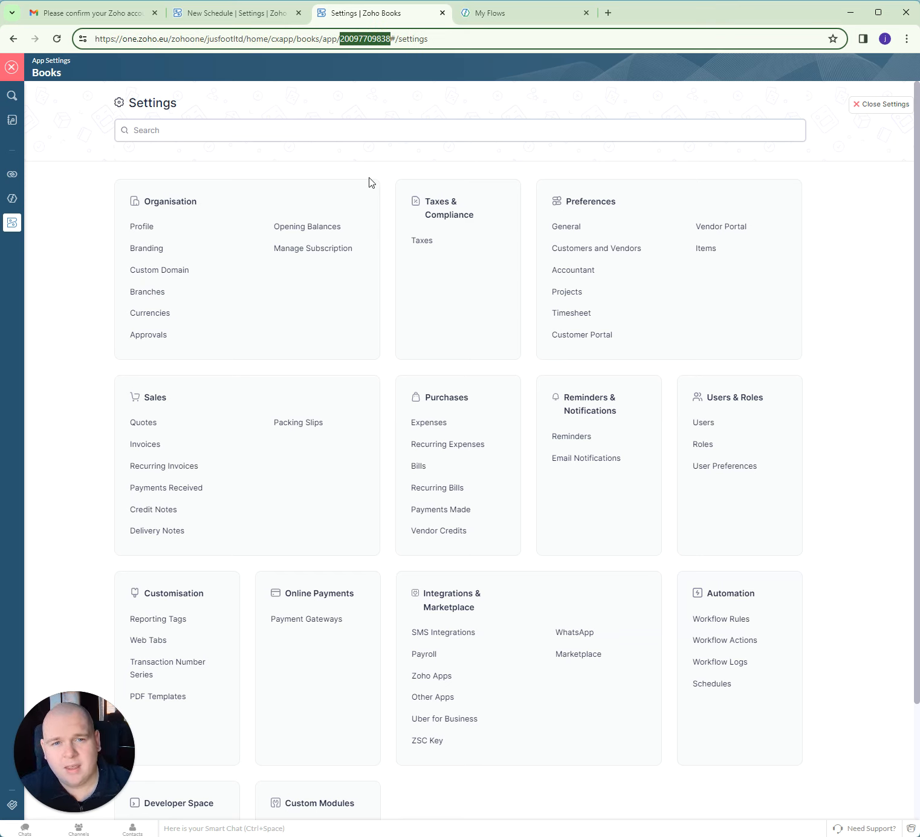
{"action": "left_click", "coordinate": [501, 20]}
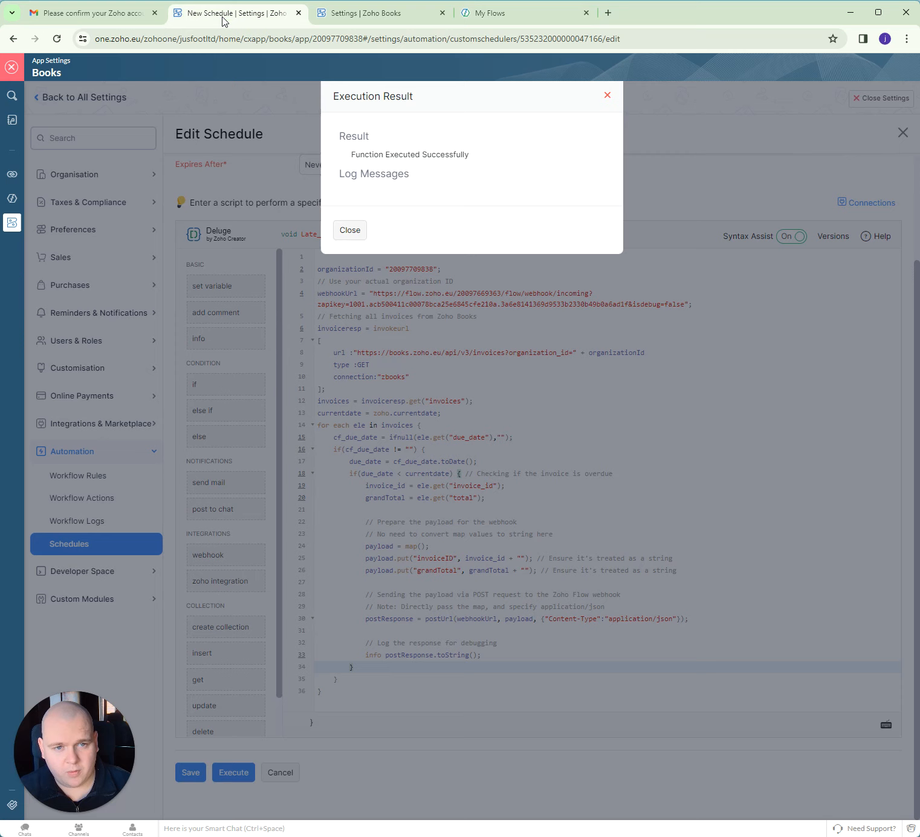
Dismiss the Late Fee schedule's execution result and leave its settings page
{"action": "left_click", "coordinate": [234, 15]}
{"action": "left_click", "coordinate": [608, 95]}
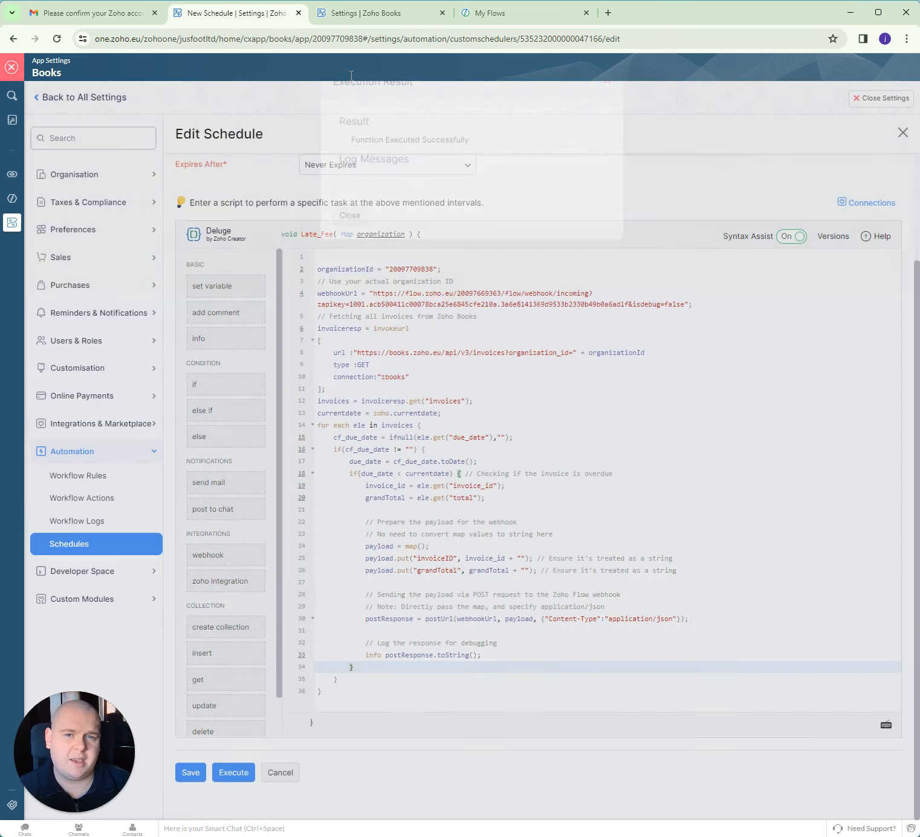
{"action": "left_click", "coordinate": [12, 67]}
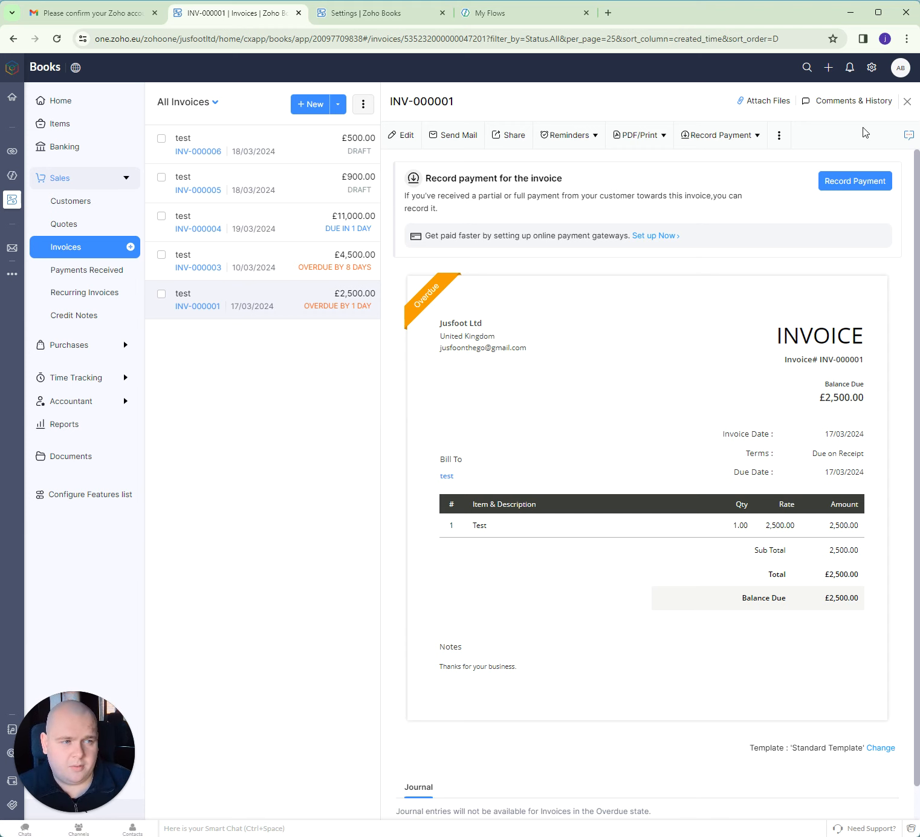
Open the Developer Space Connections page in the Books settings and reload it
{"action": "left_click", "coordinate": [872, 68]}
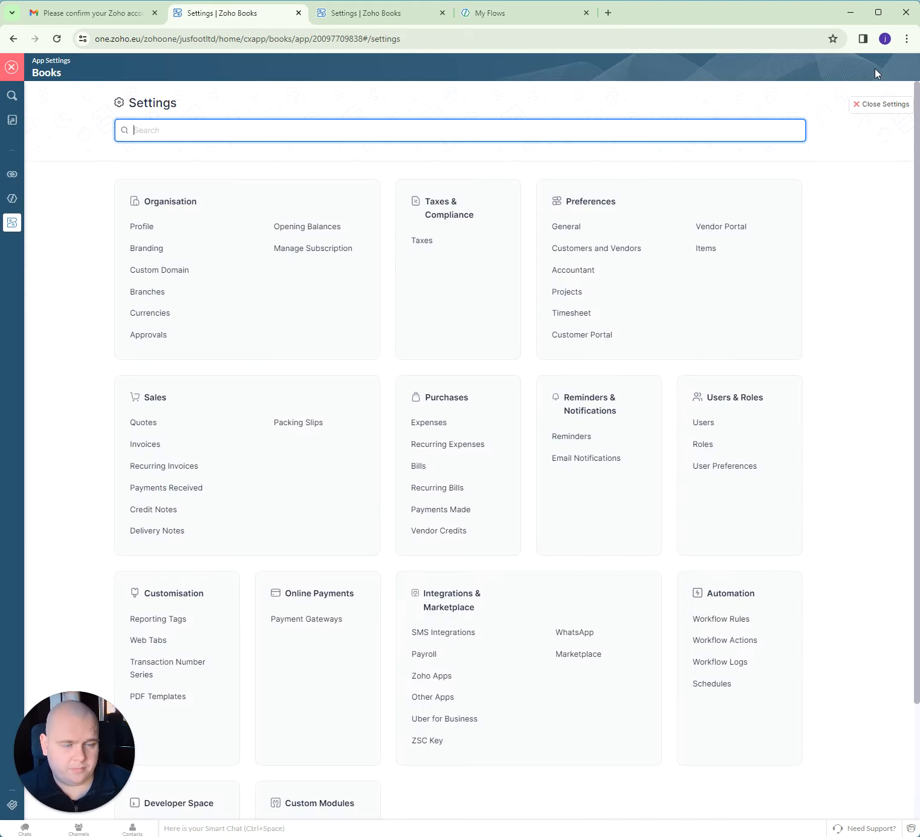
{"action": "scroll", "coordinate": [661, 221], "scroll_direction": "down", "scroll_amount": 2}
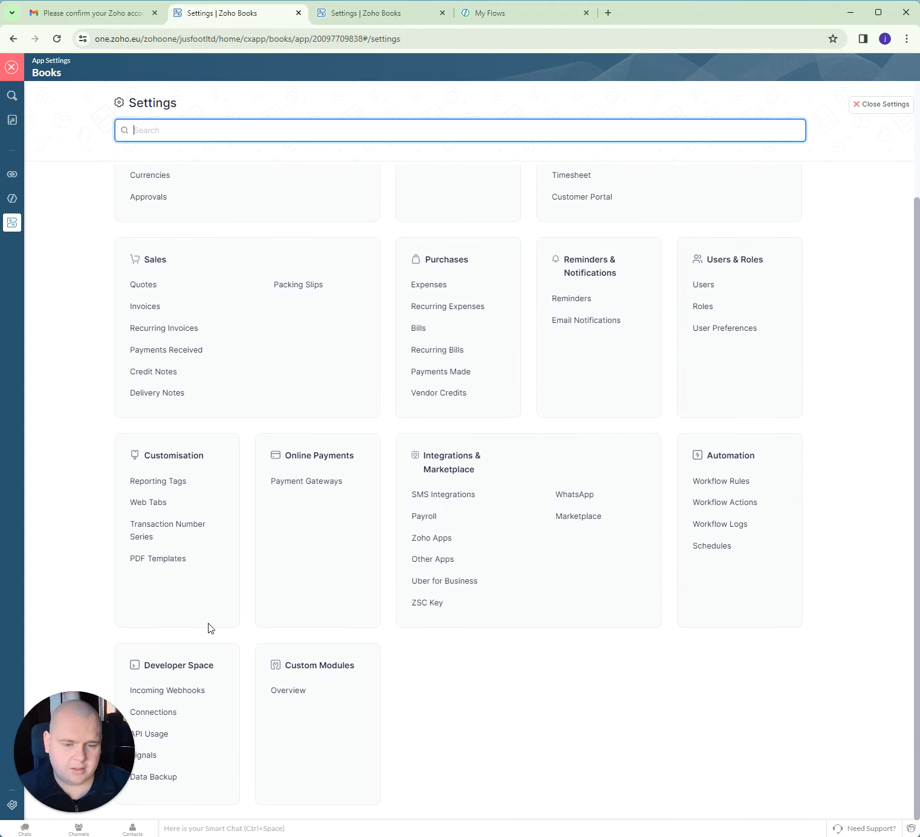
{"action": "left_click", "coordinate": [164, 714]}
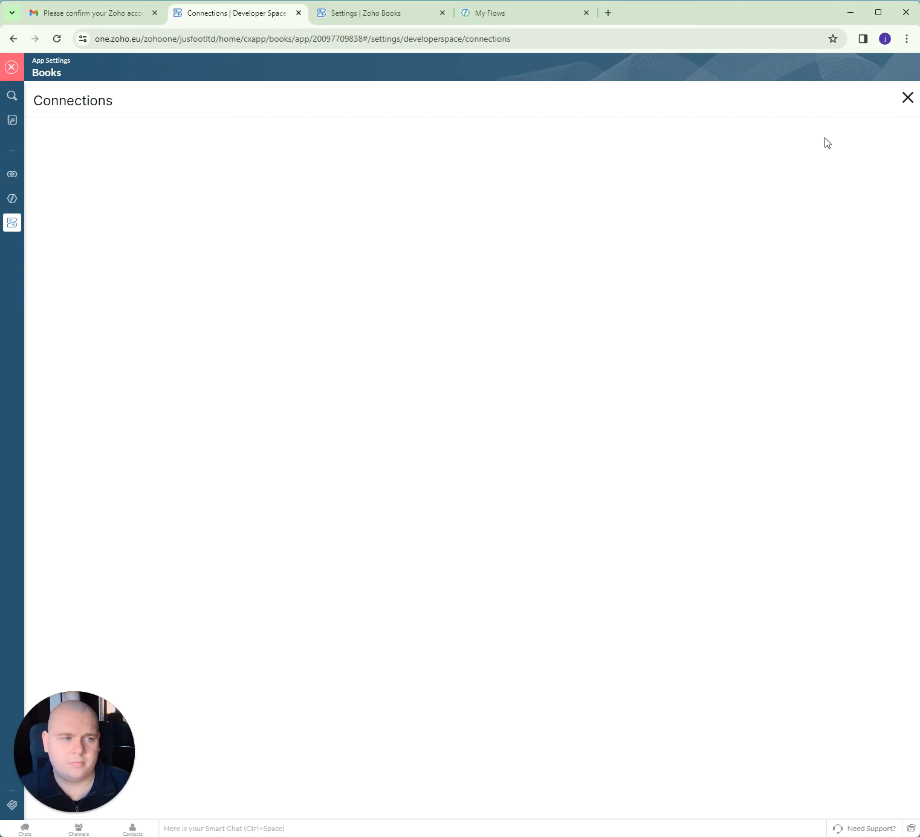
{"action": "left_click", "coordinate": [58, 41]}
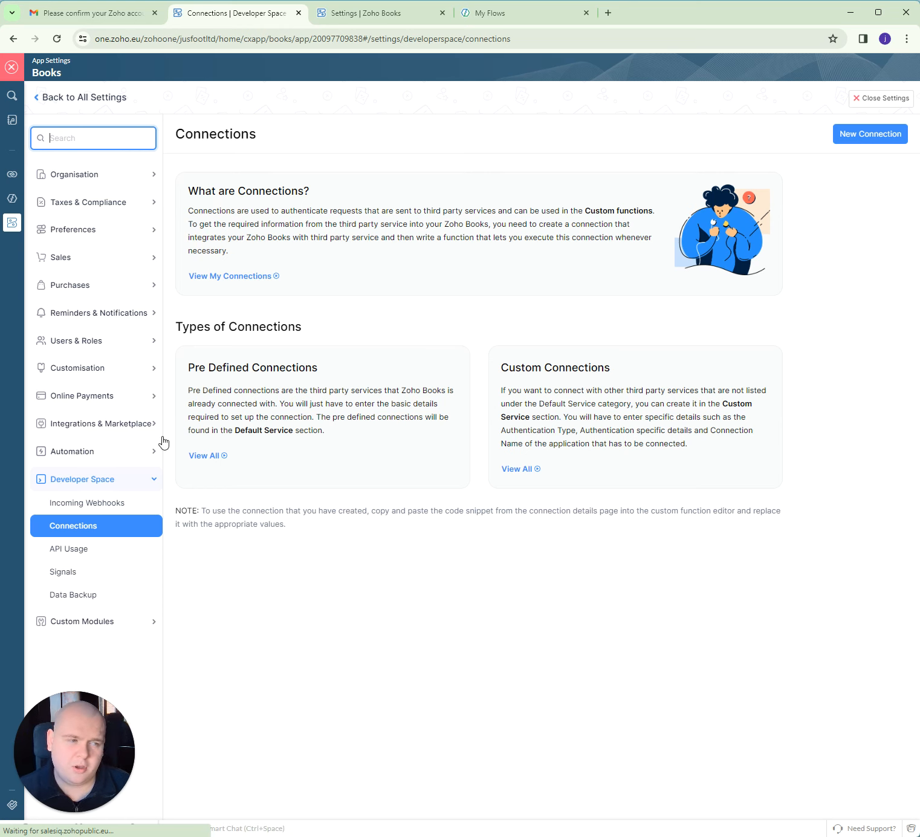
{"action": "left_click", "coordinate": [878, 139]}
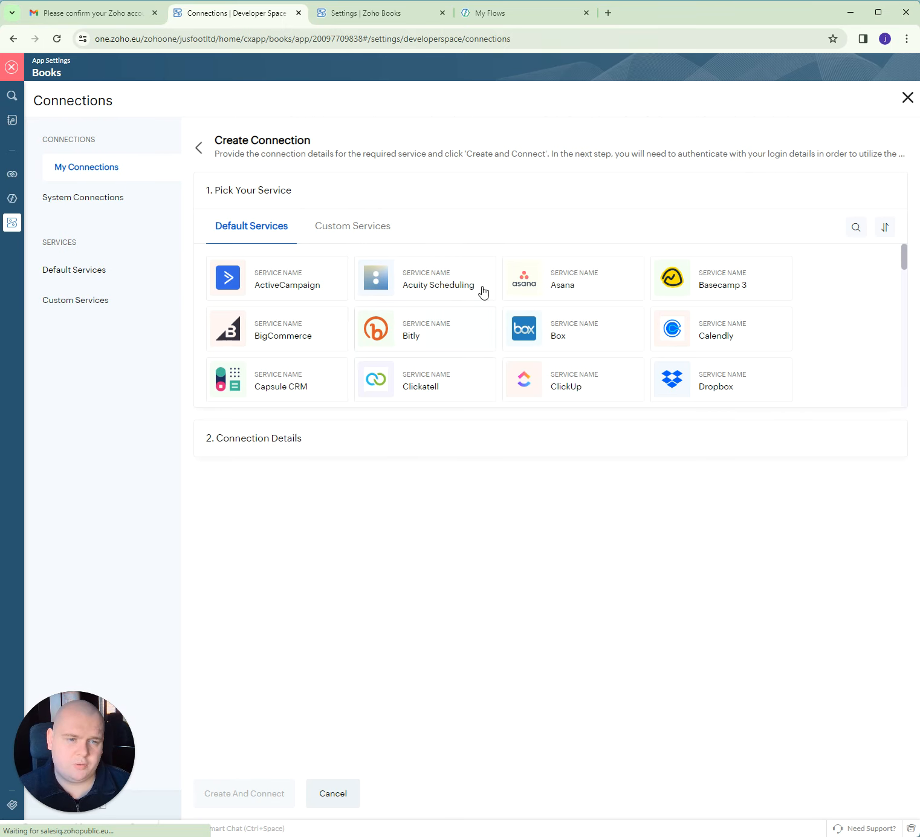
{"action": "left_click", "coordinate": [855, 227]}
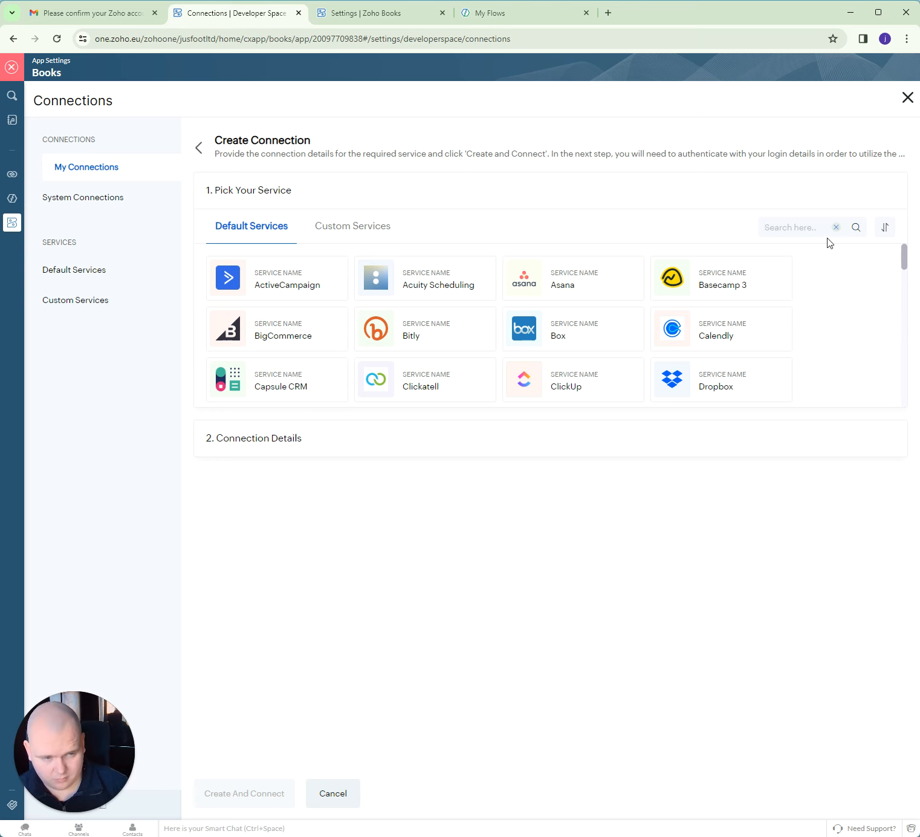
{"action": "type", "text": "zoho books"}
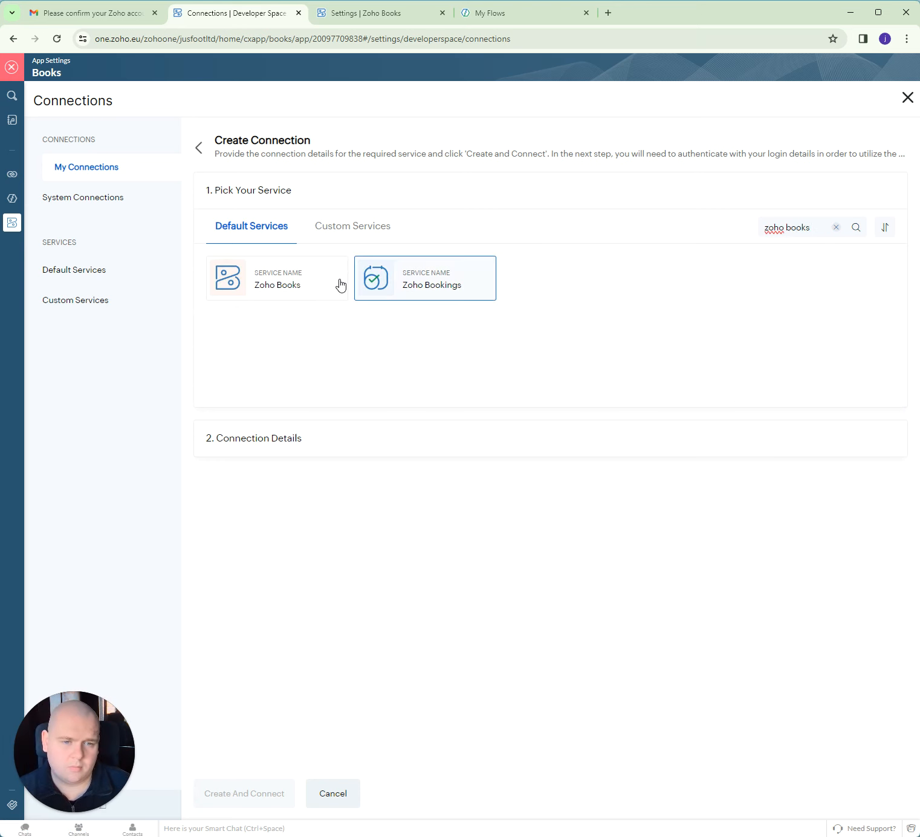
{"action": "left_click", "coordinate": [282, 287]}
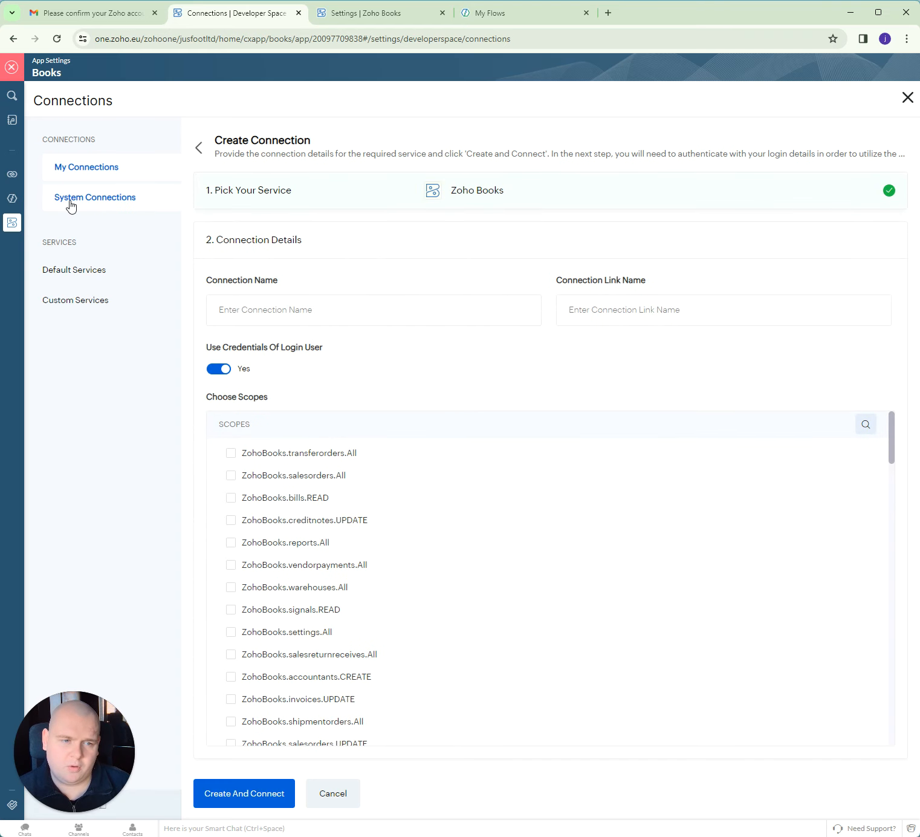
{"action": "left_click", "coordinate": [112, 208]}
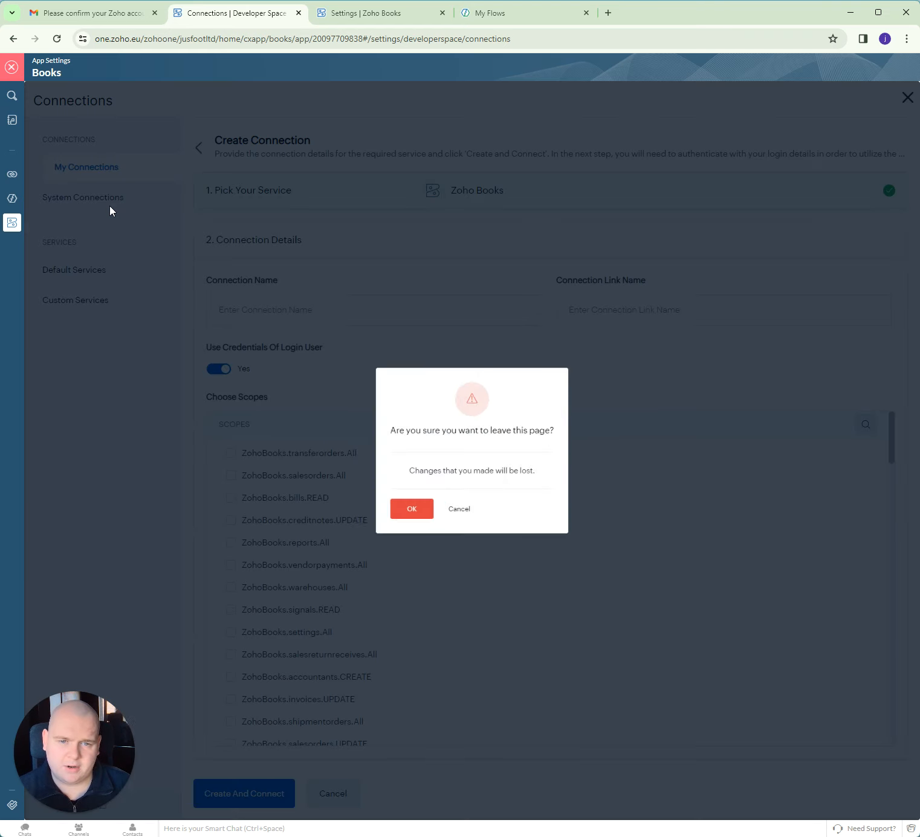
{"action": "left_click", "coordinate": [397, 523]}
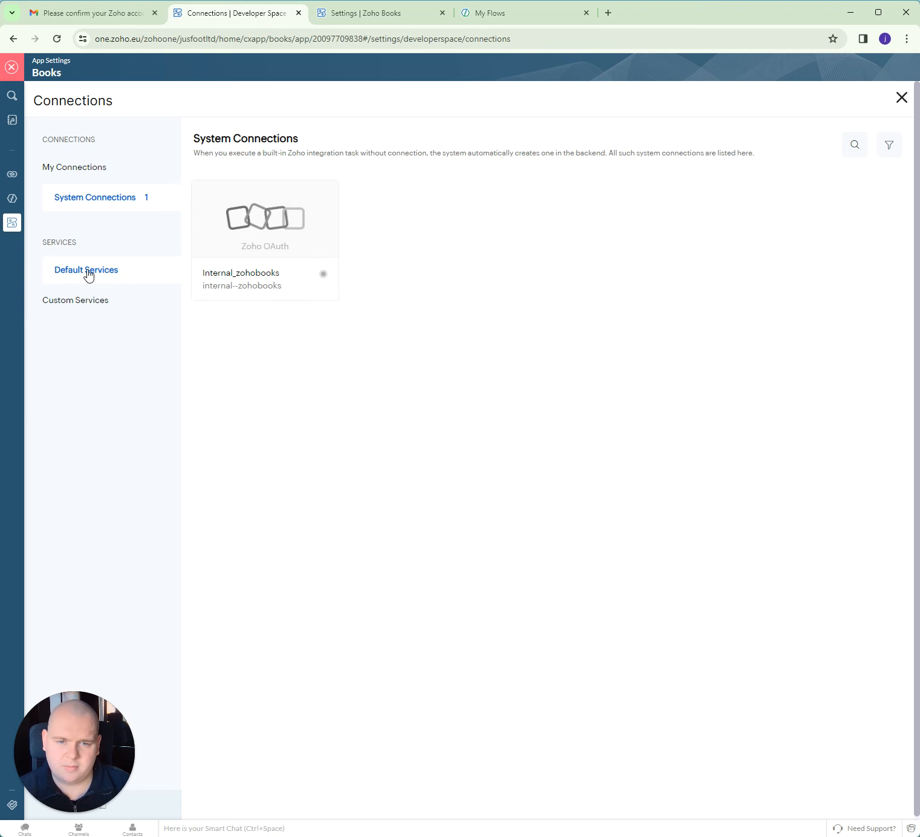
{"action": "left_click", "coordinate": [900, 97]}
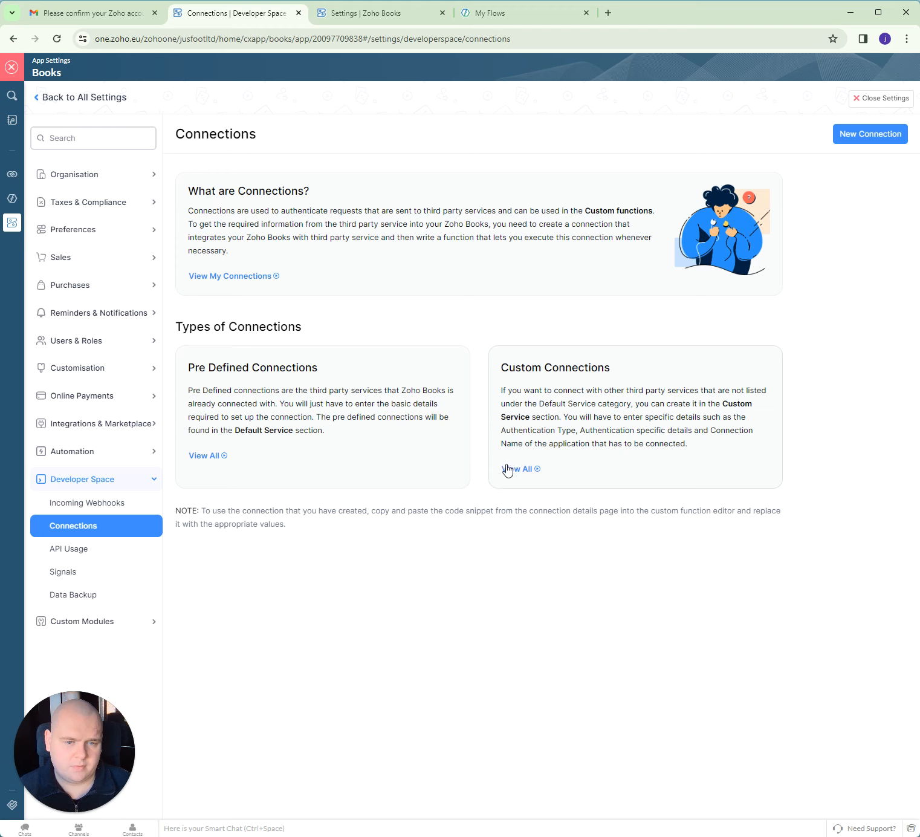
Open the existing zbooks connection for editing, examine its name and selected scopes, and close it without updating
{"action": "left_click", "coordinate": [237, 277]}
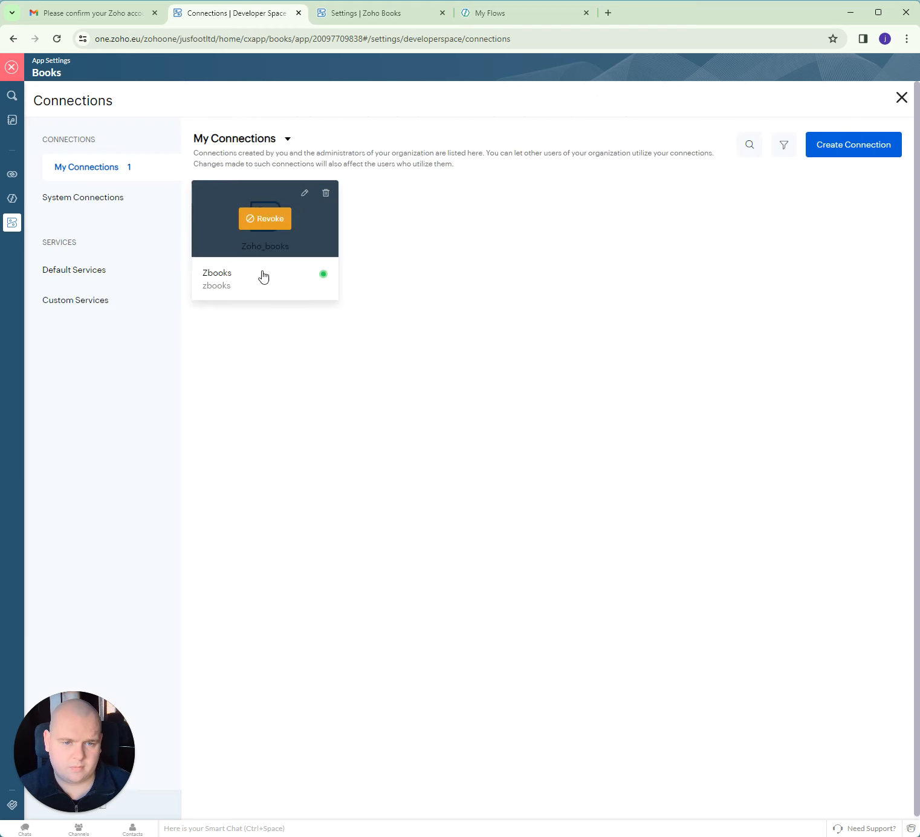
{"action": "left_click", "coordinate": [304, 192]}
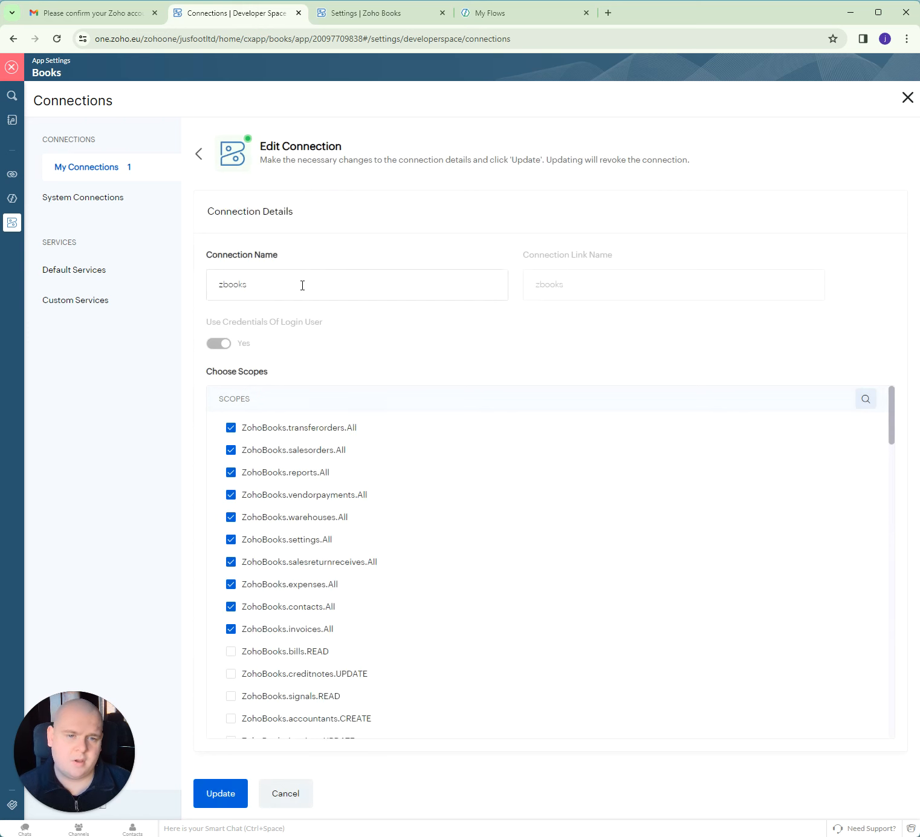
{"action": "left_click_drag", "start_coordinate": [302, 285], "coordinate": [187, 279]}
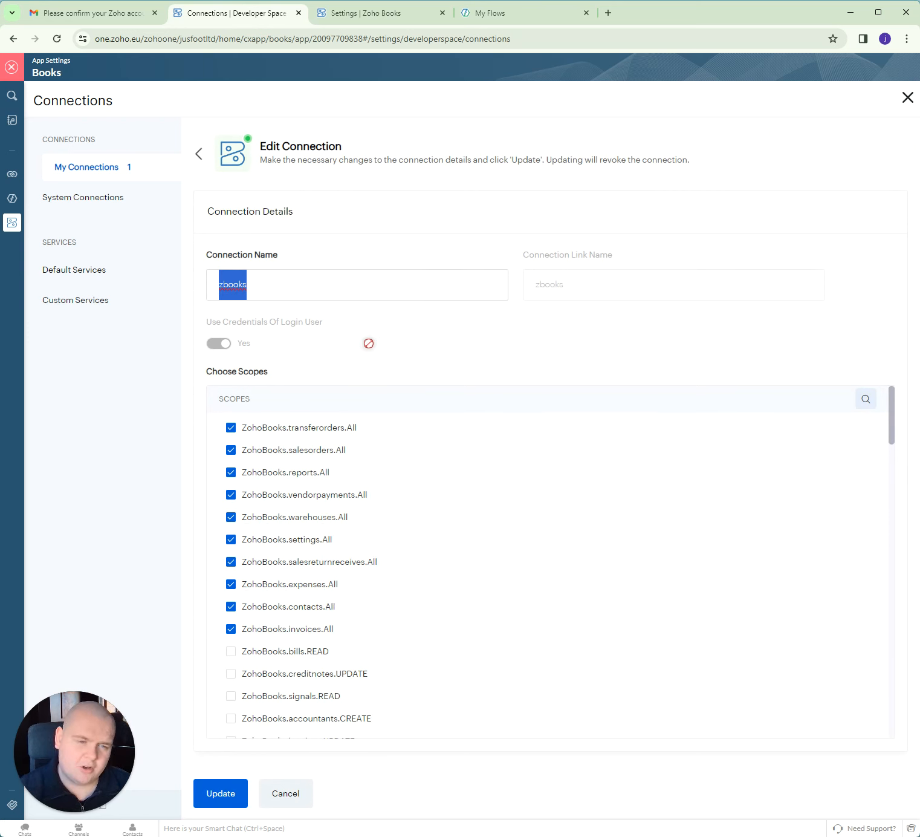
{"action": "left_click", "coordinate": [450, 357]}
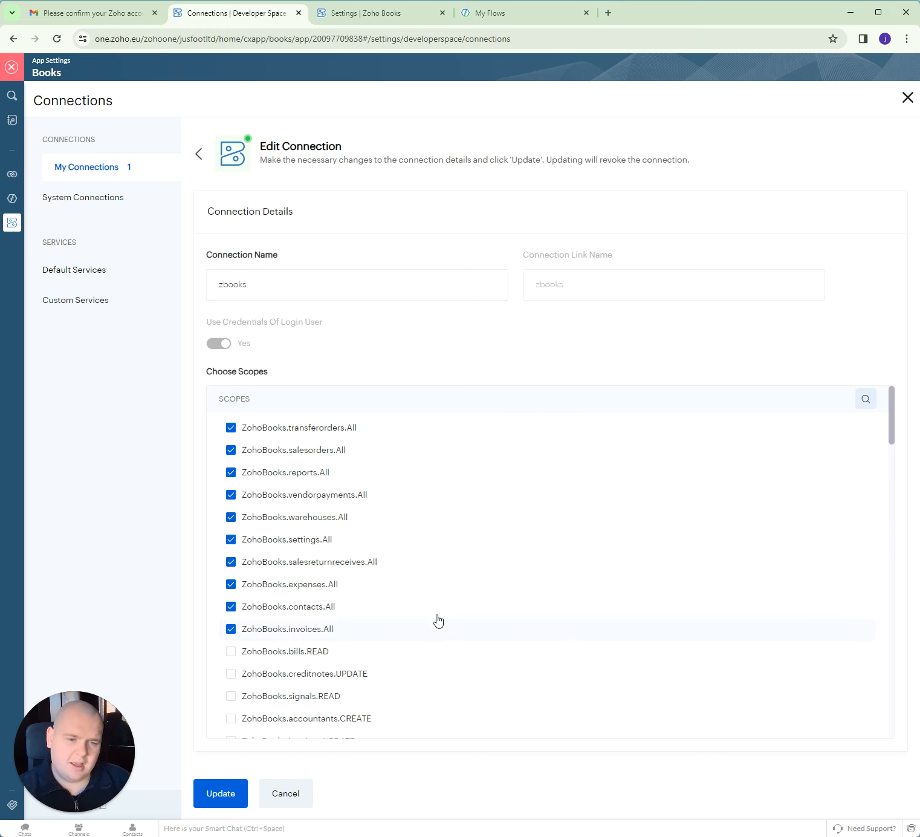
{"action": "scroll", "coordinate": [411, 613], "scroll_direction": "down", "scroll_amount": 1}
{"action": "scroll", "coordinate": [381, 611], "scroll_direction": "up", "scroll_amount": 1}
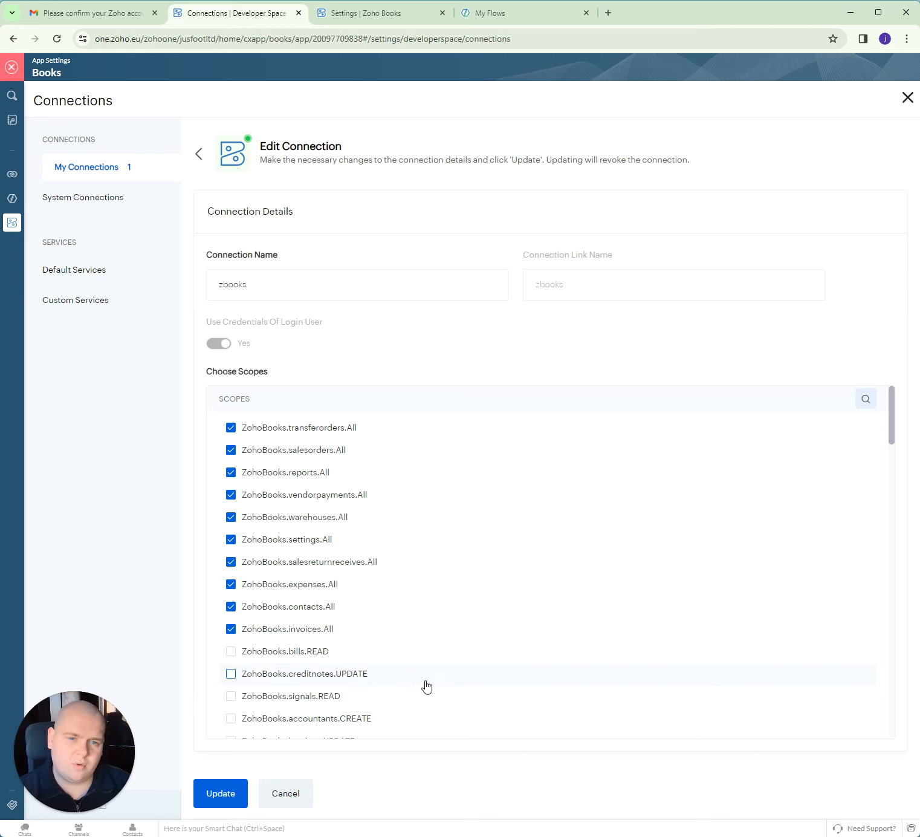
{"action": "left_click", "coordinate": [907, 100]}
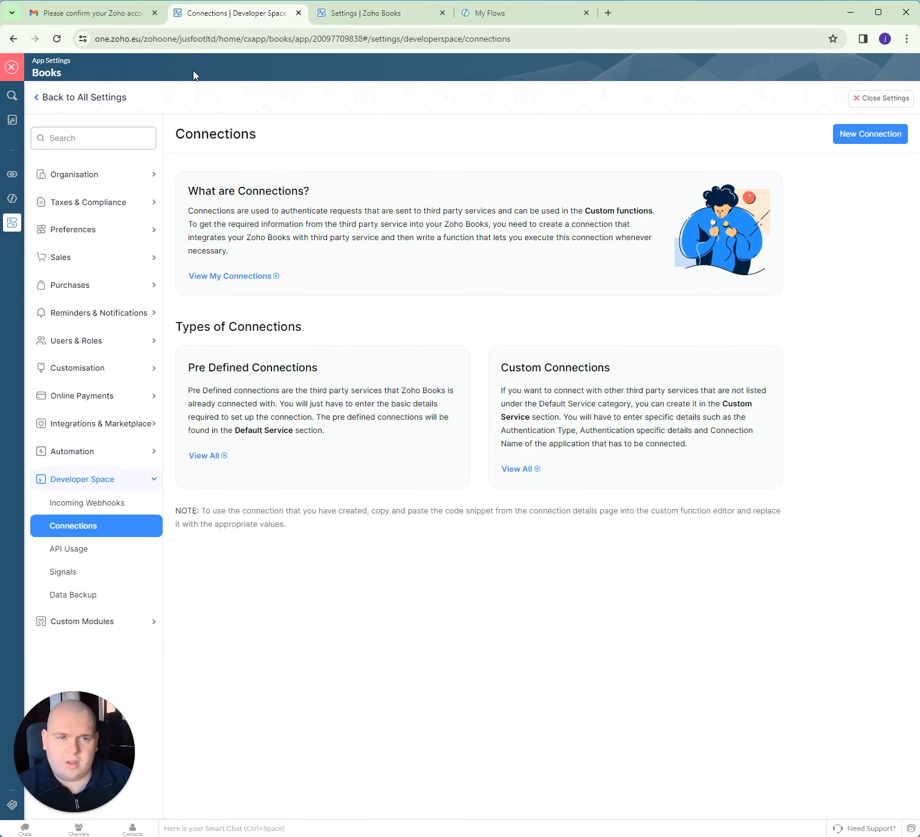
Place the My Flows tab beside the Connections tab, and review the zbooks connection's details and scopes without updating them
{"action": "left_click_drag", "start_coordinate": [502, 12], "coordinate": [363, 14]}
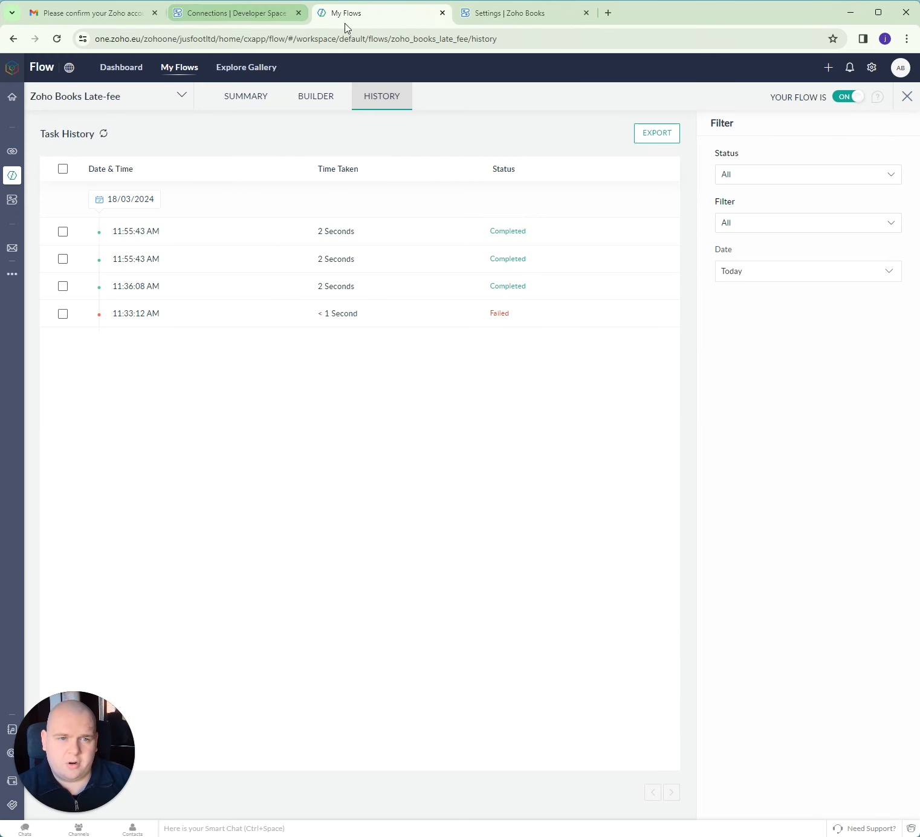
{"action": "left_click", "coordinate": [227, 17]}
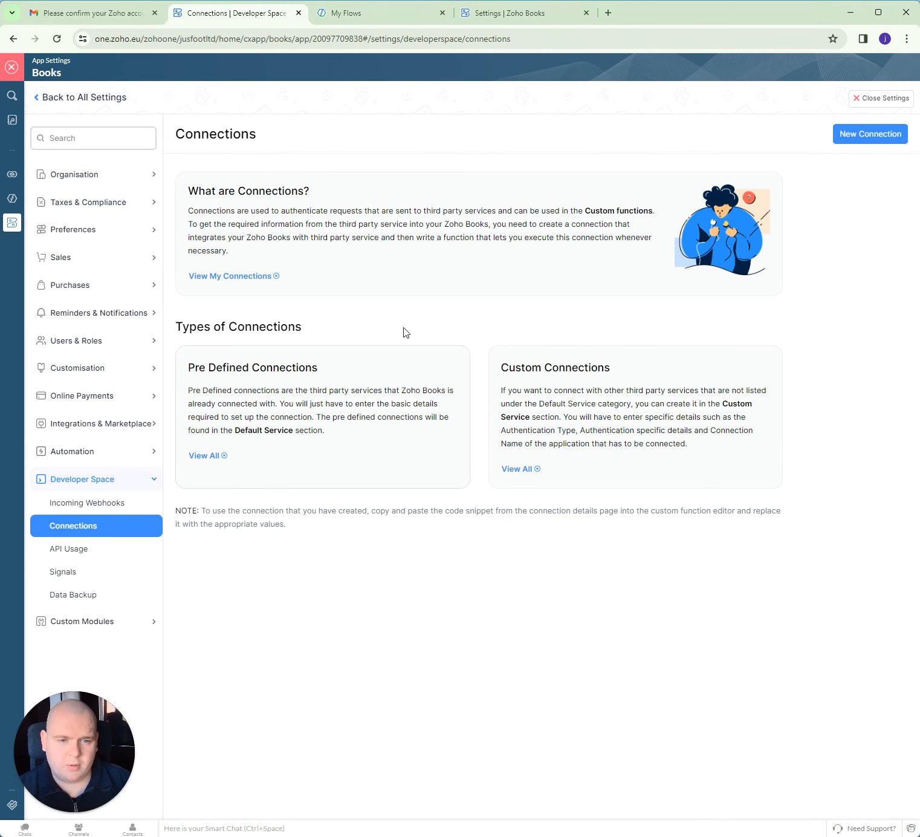
{"action": "left_click", "coordinate": [260, 277]}
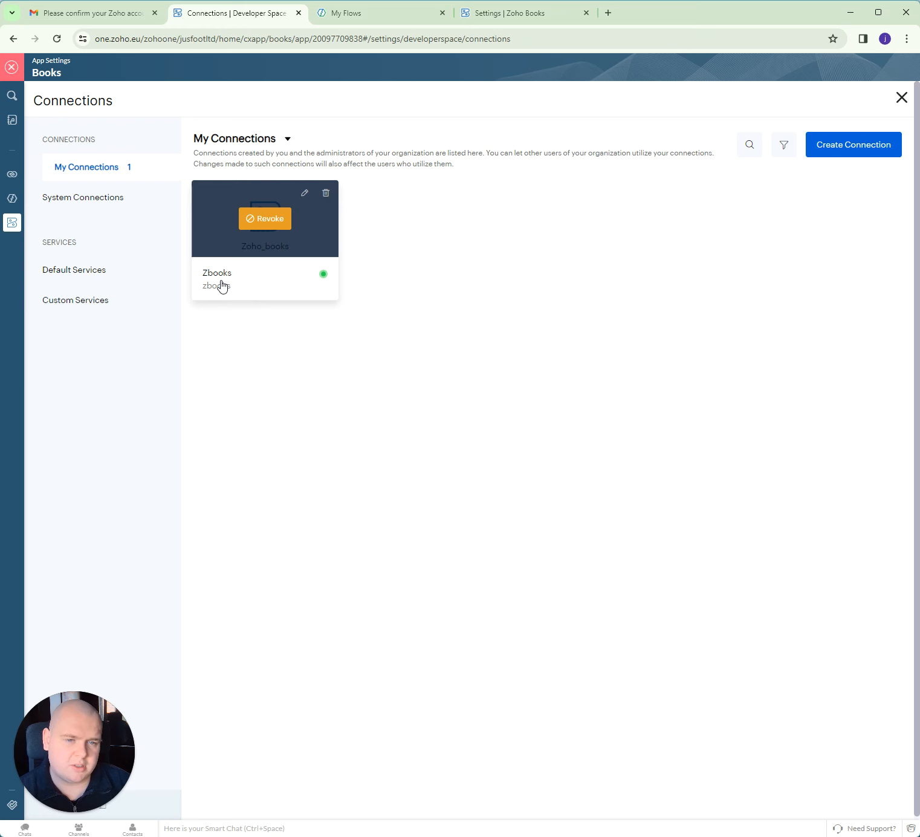
{"action": "left_click", "coordinate": [304, 194]}
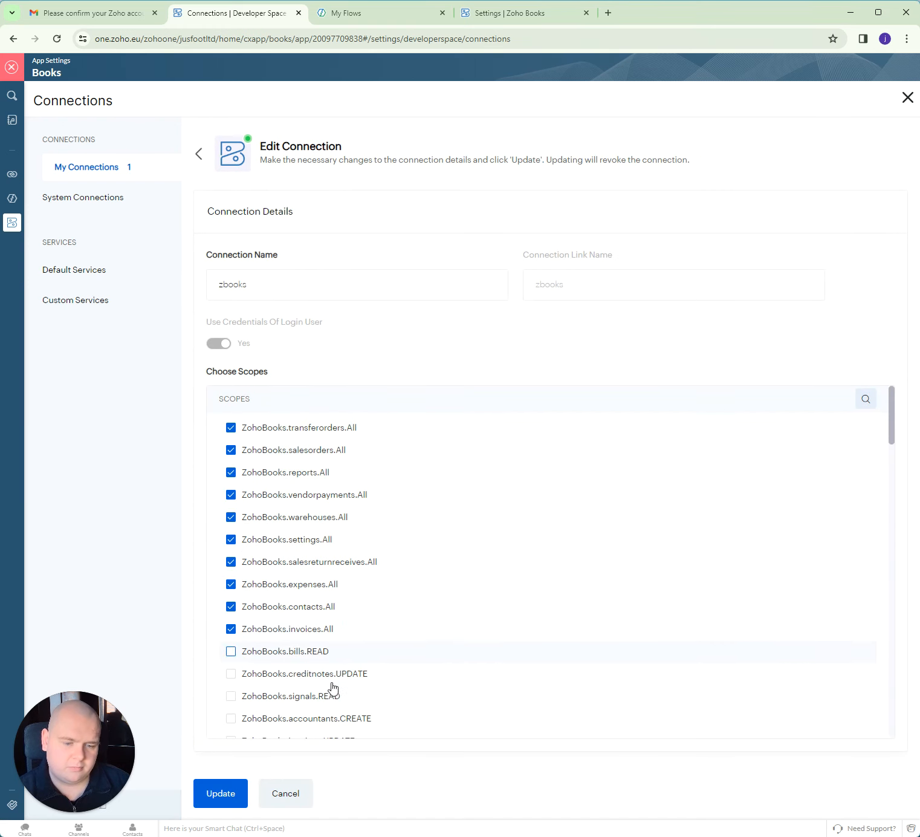
{"action": "left_click", "coordinate": [288, 794]}
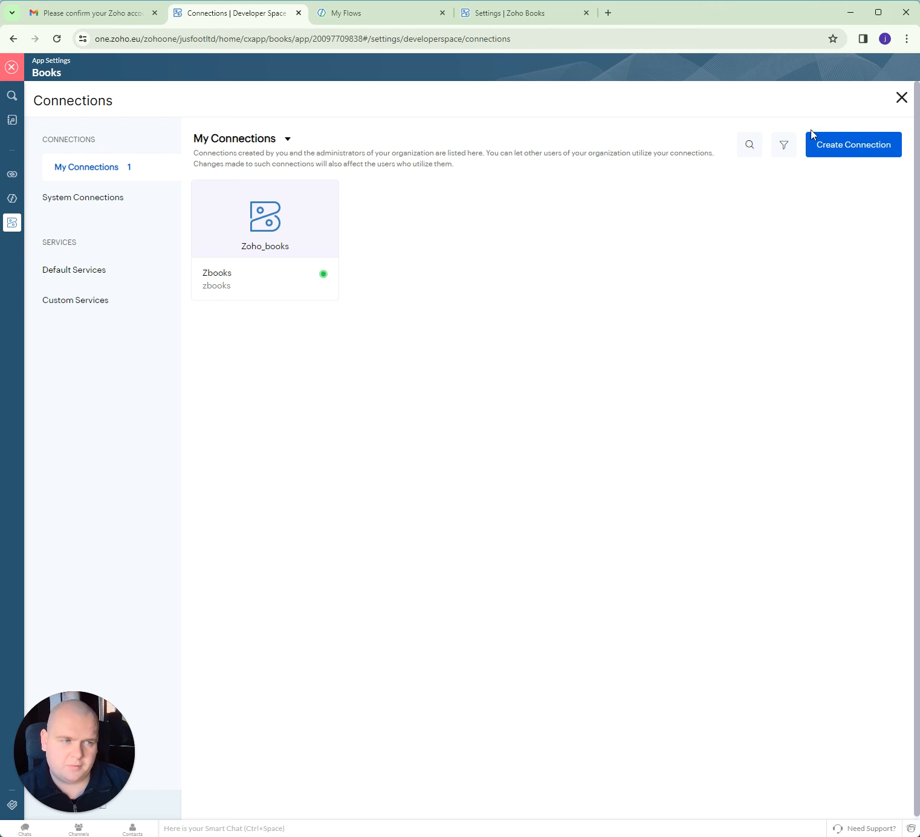
{"action": "left_click", "coordinate": [901, 97]}
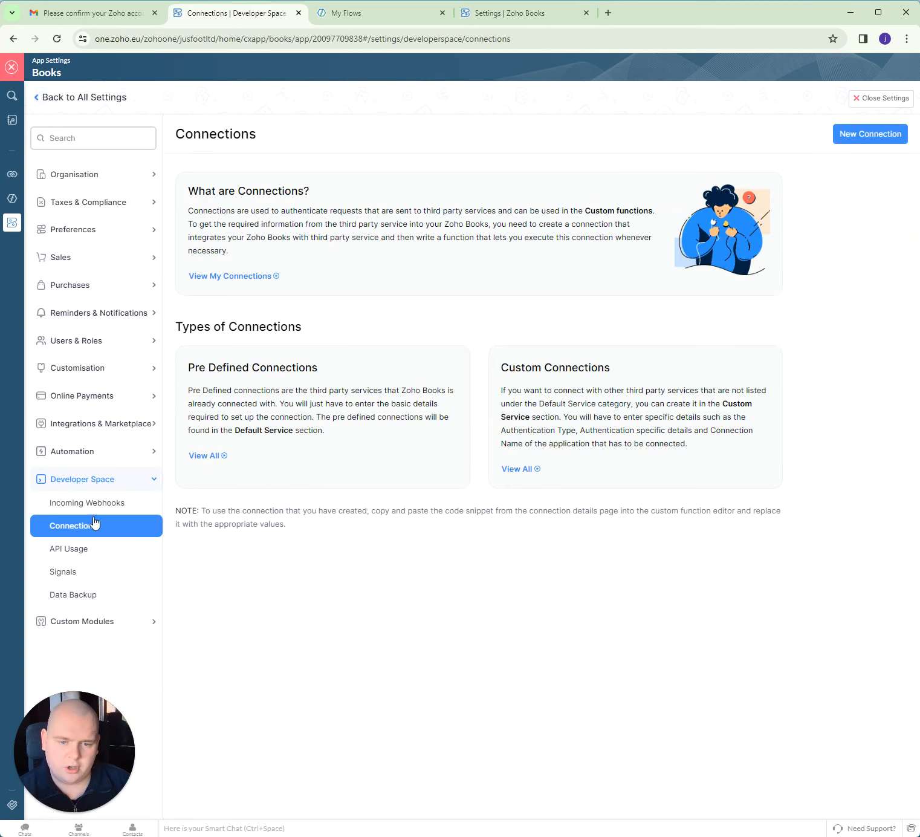
From the Automation schedules list, open the Late Fee schedule in a separate browser tab and mark that schedule as inactive
{"action": "left_click", "coordinate": [75, 455]}
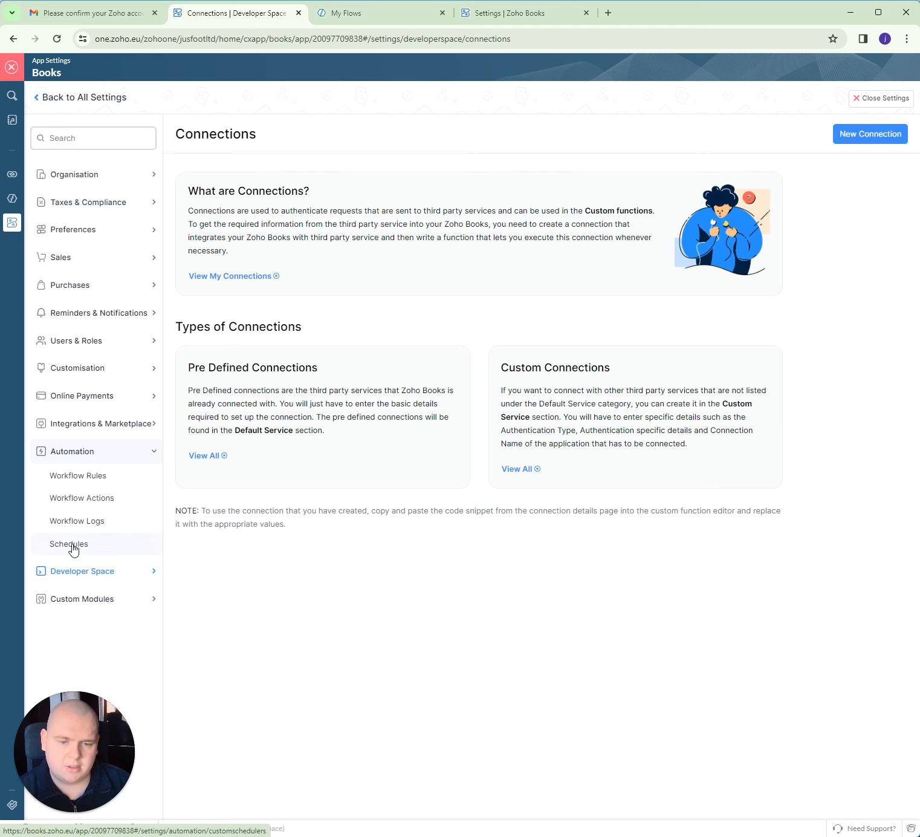
{"action": "left_click", "coordinate": [72, 544]}
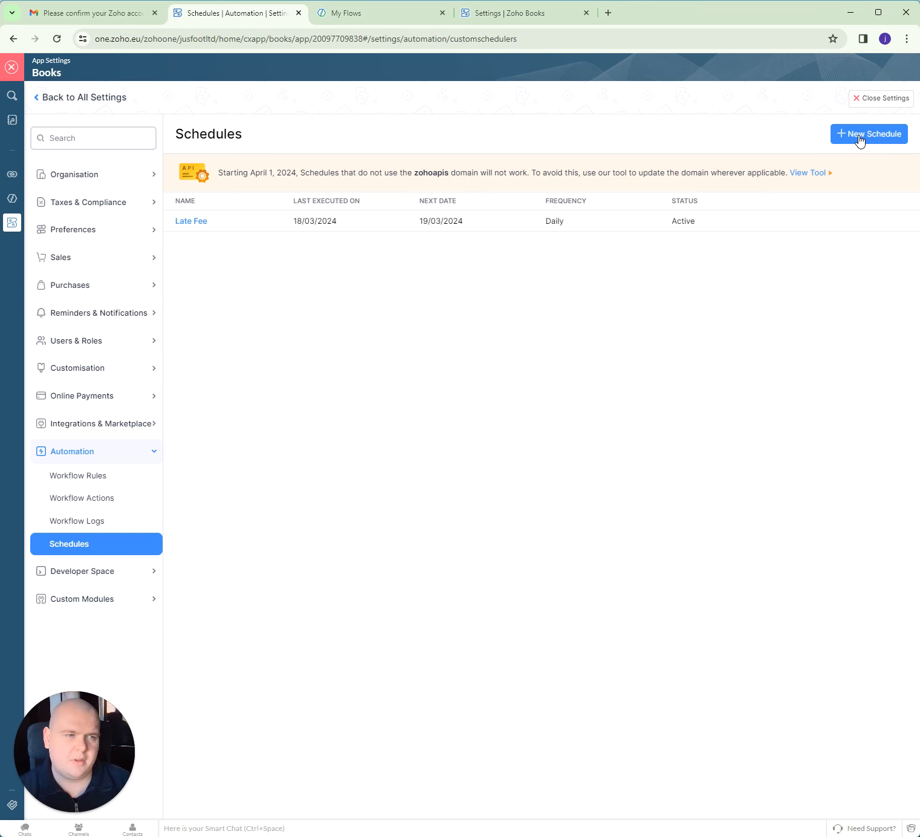
{"action": "right_click", "coordinate": [192, 222]}
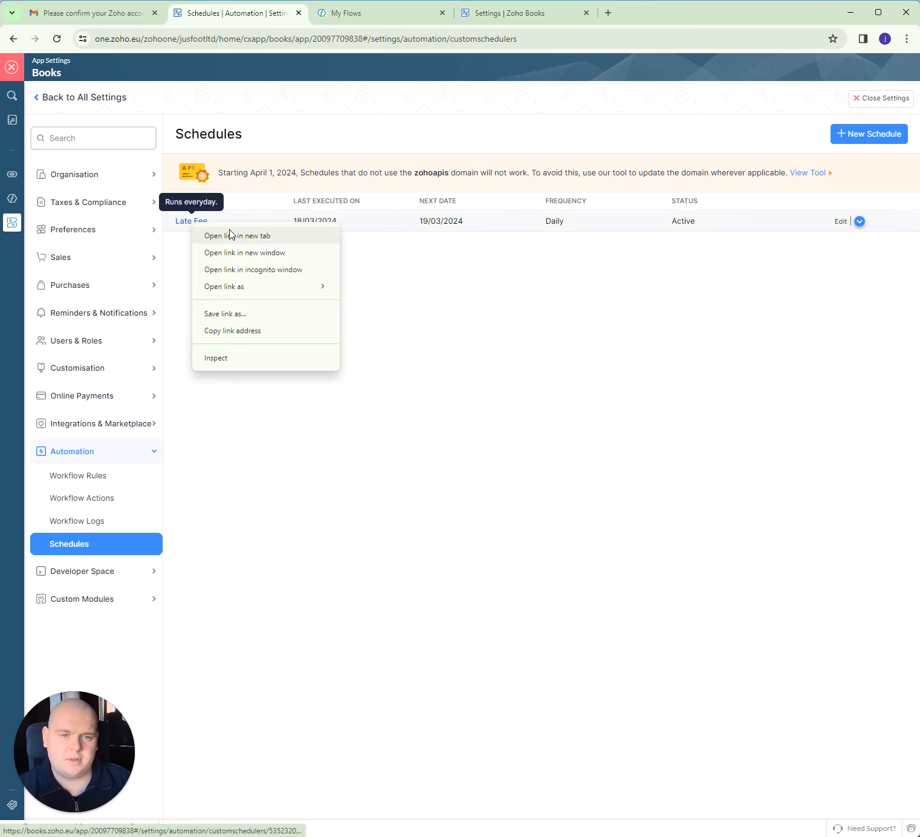
{"action": "left_click", "coordinate": [325, 200]}
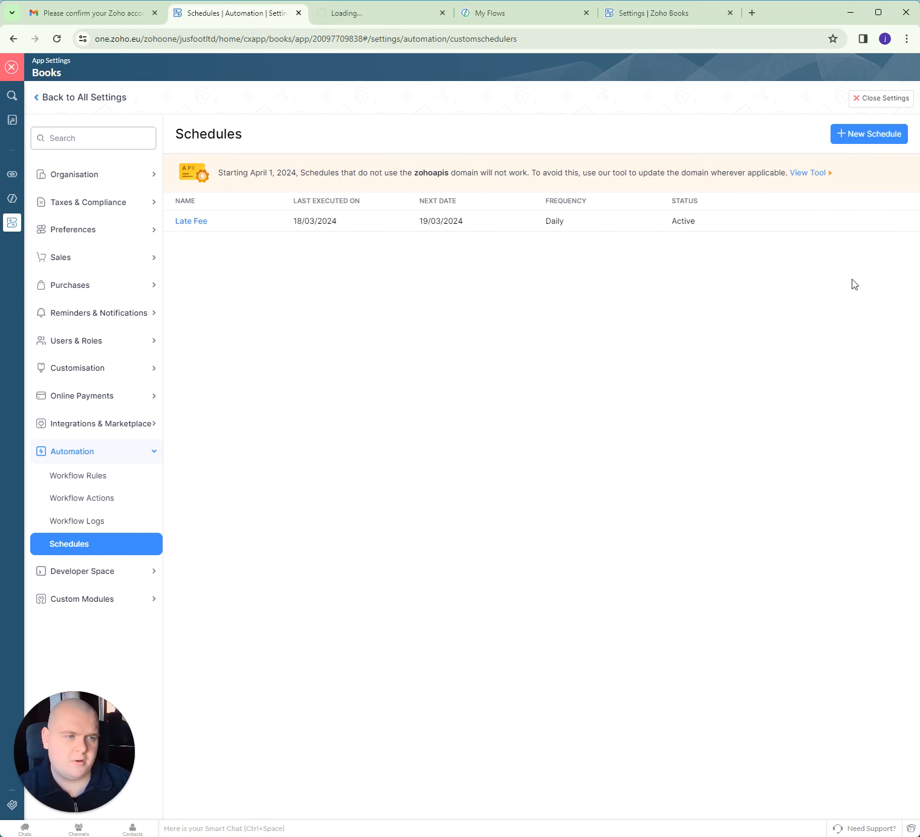
{"action": "left_click", "coordinate": [859, 221]}
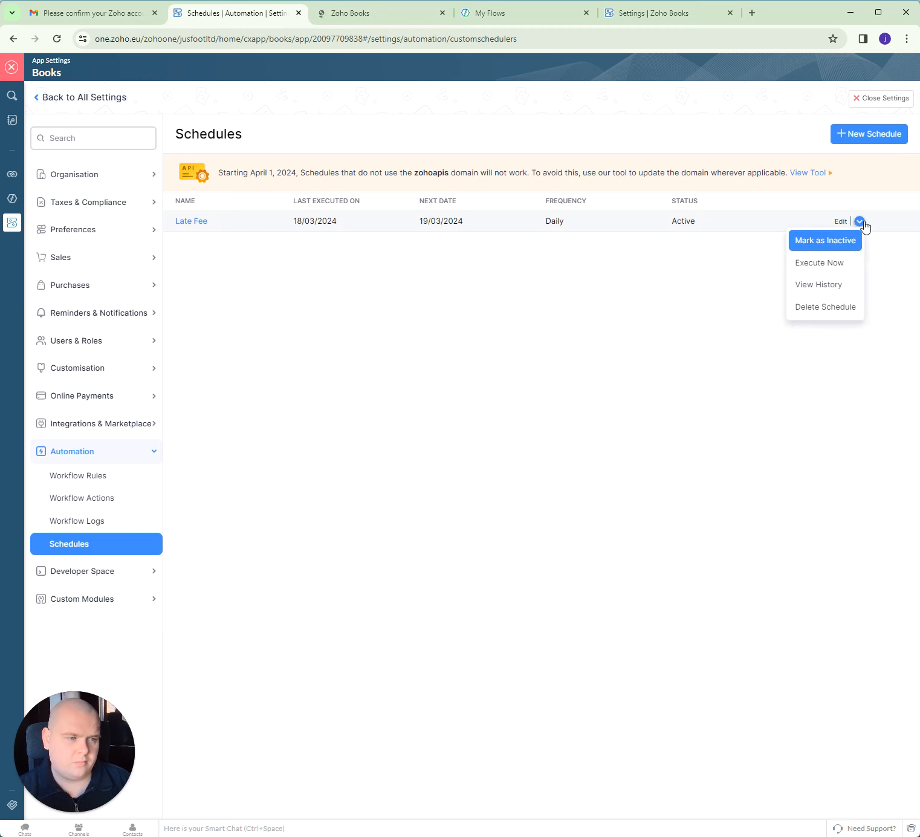
{"action": "left_click", "coordinate": [826, 239]}
Start a new Books schedule and name it LateFee_Webhook
{"action": "left_click", "coordinate": [863, 138]}
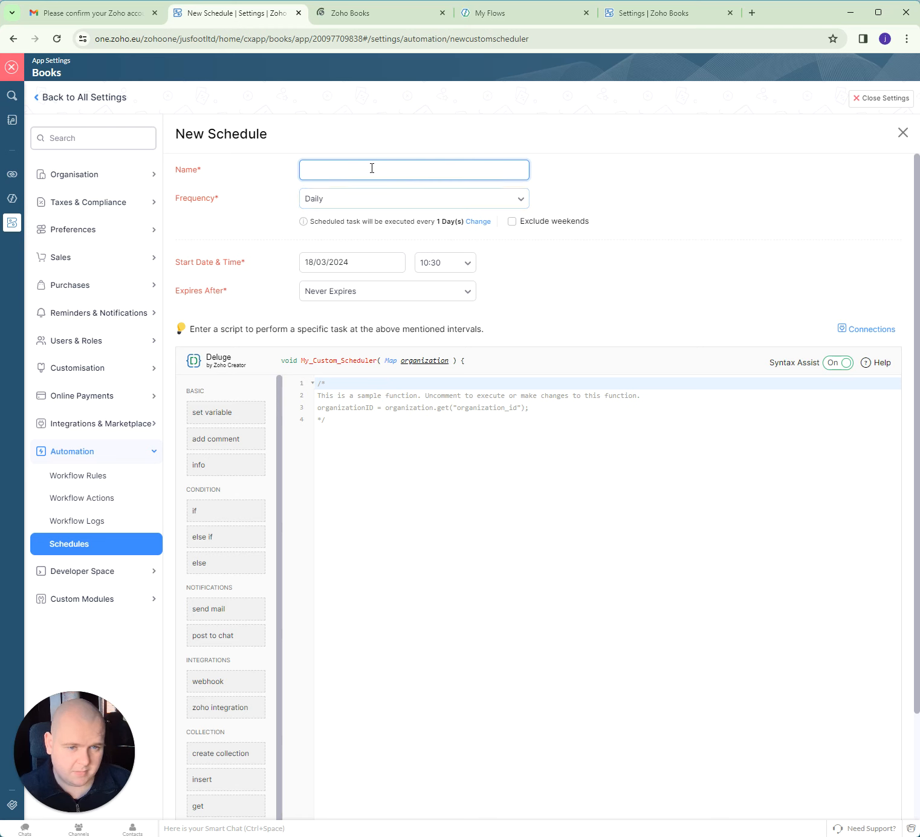
{"action": "type", "text": "LateFee"}
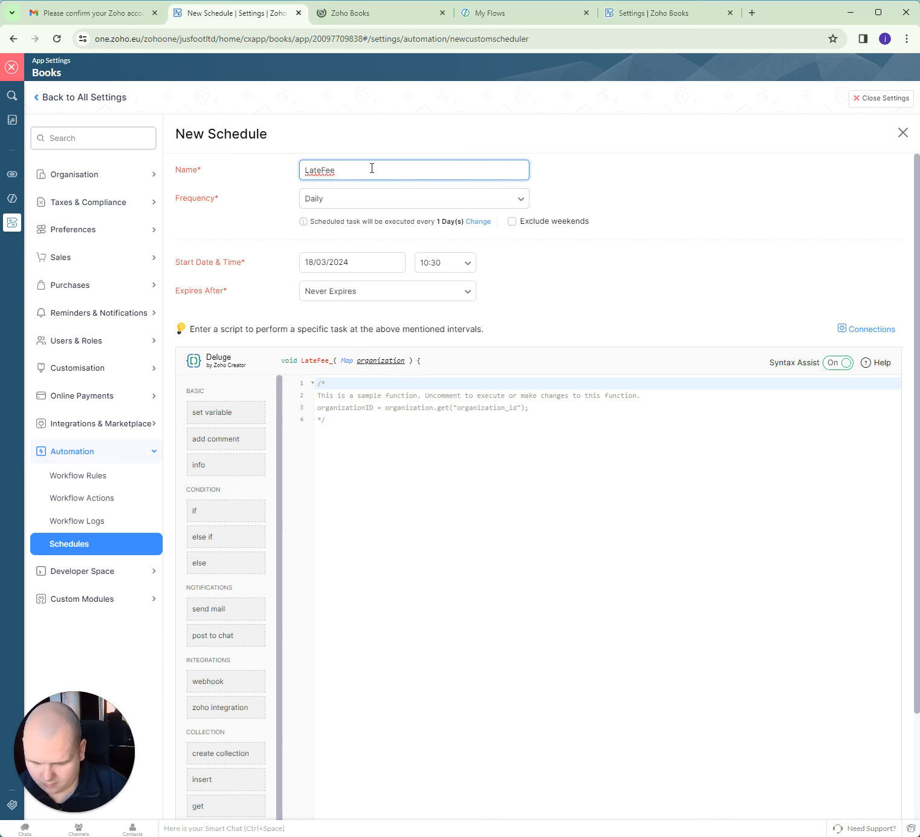
{"action": "key", "text": "BackSpace"}
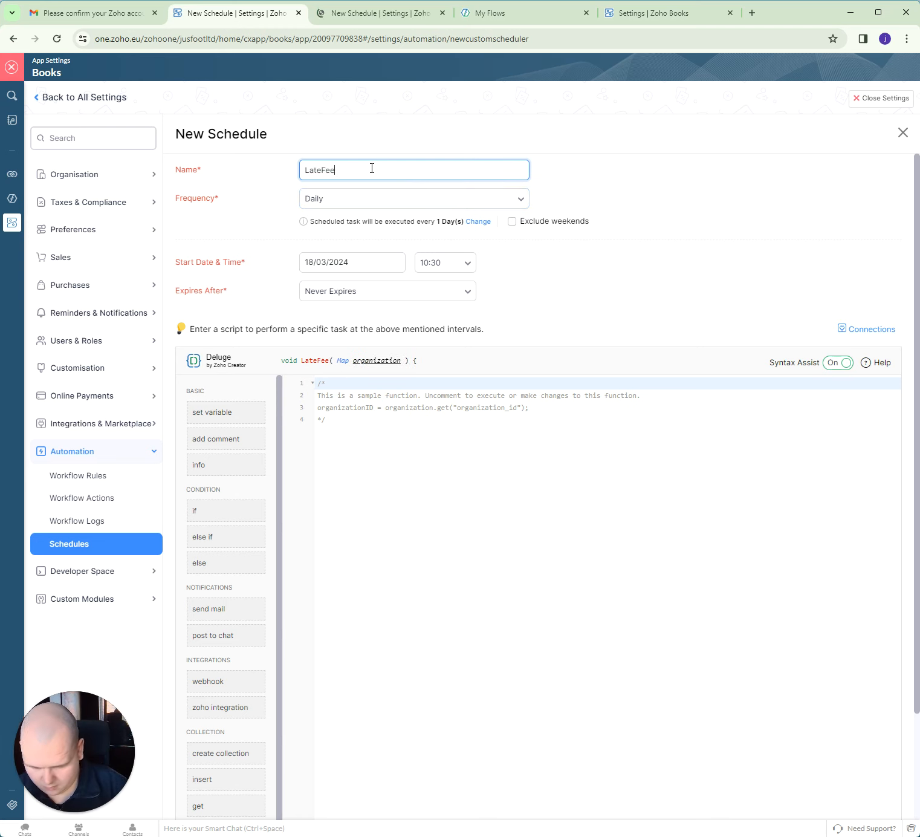
{"action": "type", "text": "_wEBHOO"}
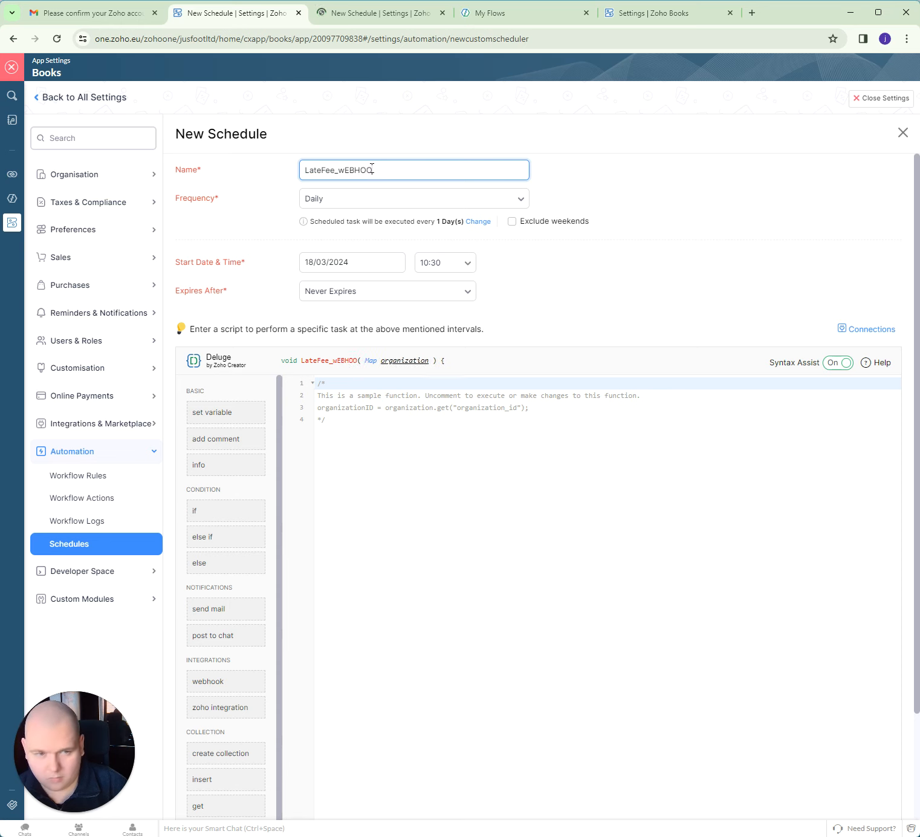
{"action": "key", "text": "BackSpace"}
{"action": "key", "text": "BackSpace"}
{"action": "key", "text": "BackSpace"}
{"action": "key", "text": "BackSpace"}
{"action": "key", "text": "BackSpace"}
{"action": "key", "text": "BackSpace"}
{"action": "type", "text": "W"}
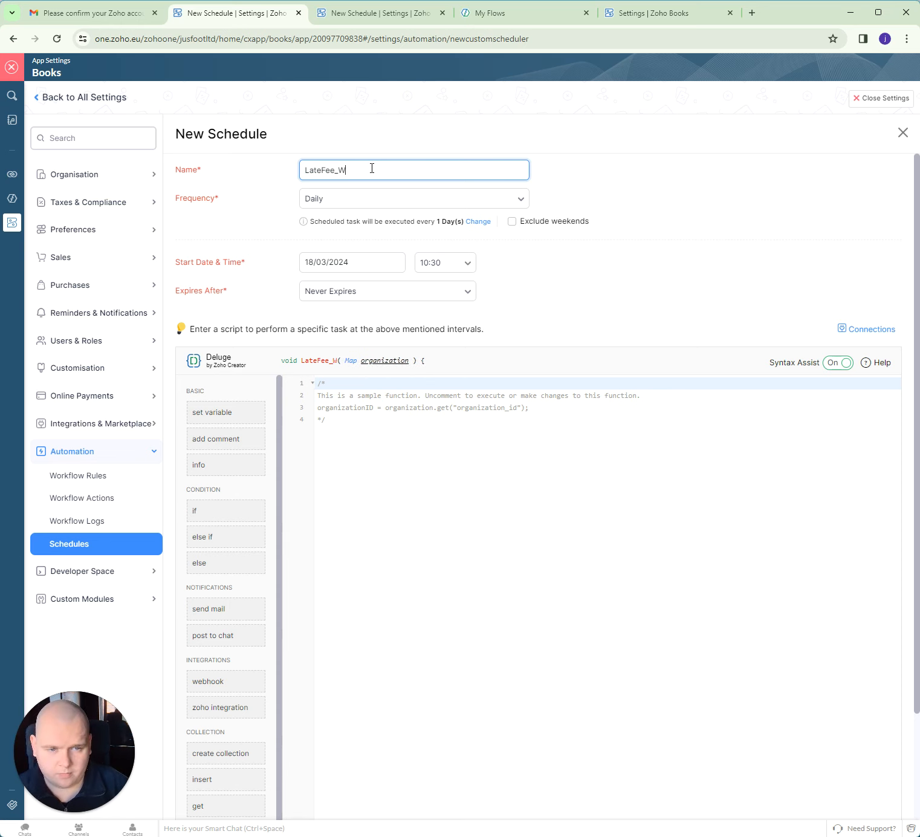
{"action": "type", "text": "ebhook"}
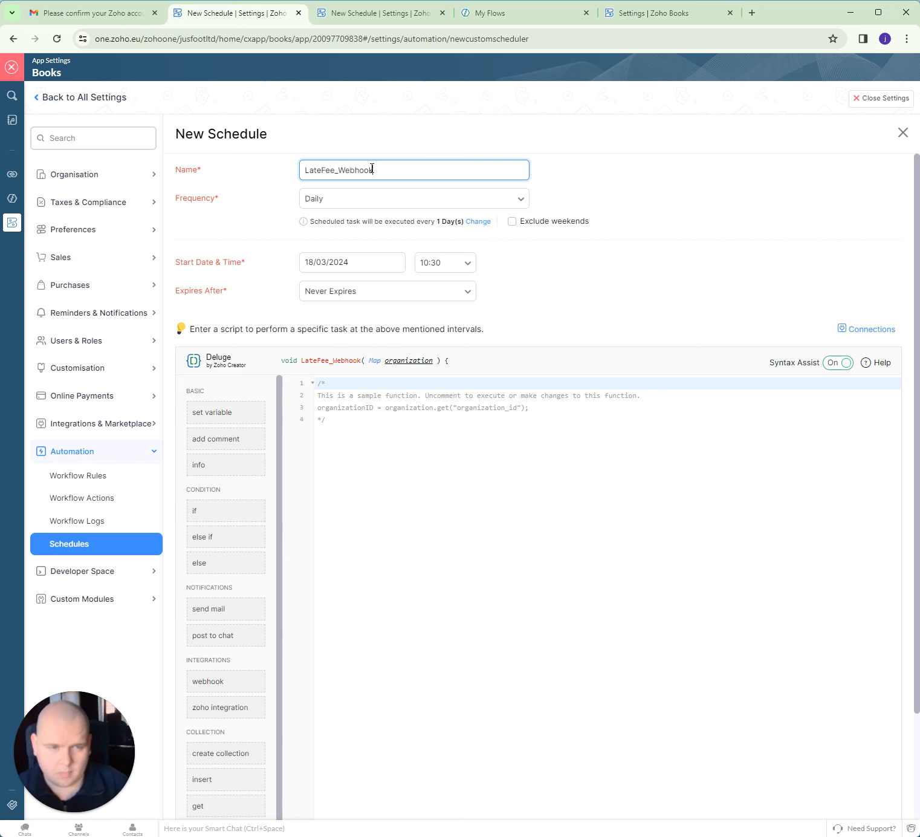
Replace the LateFee_Webhook sample function with the Late Fee schedule's complete Deluge script, including the API key in its webhook URL
{"action": "left_click", "coordinate": [389, 454]}
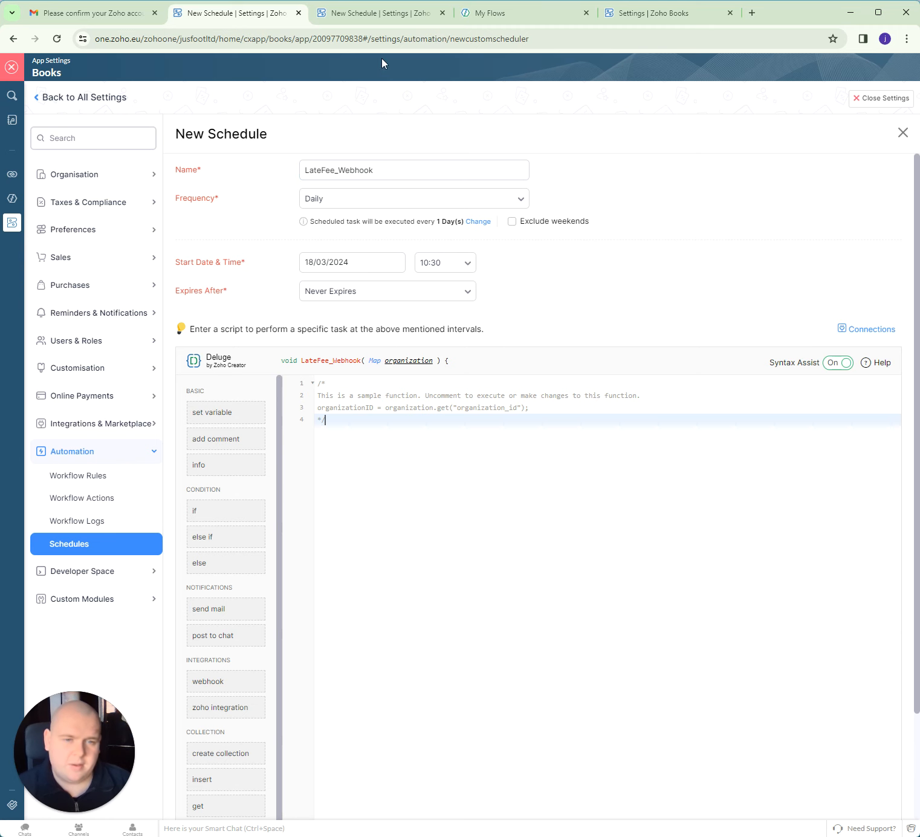
{"action": "left_click", "coordinate": [369, 14]}
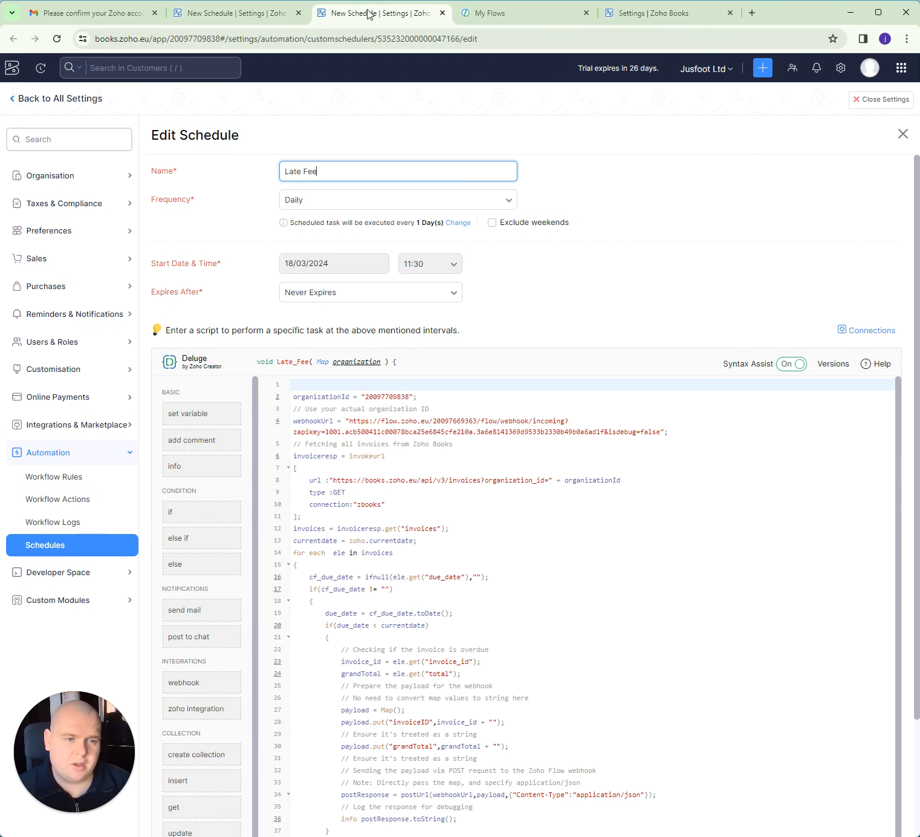
{"action": "left_click", "coordinate": [295, 396]}
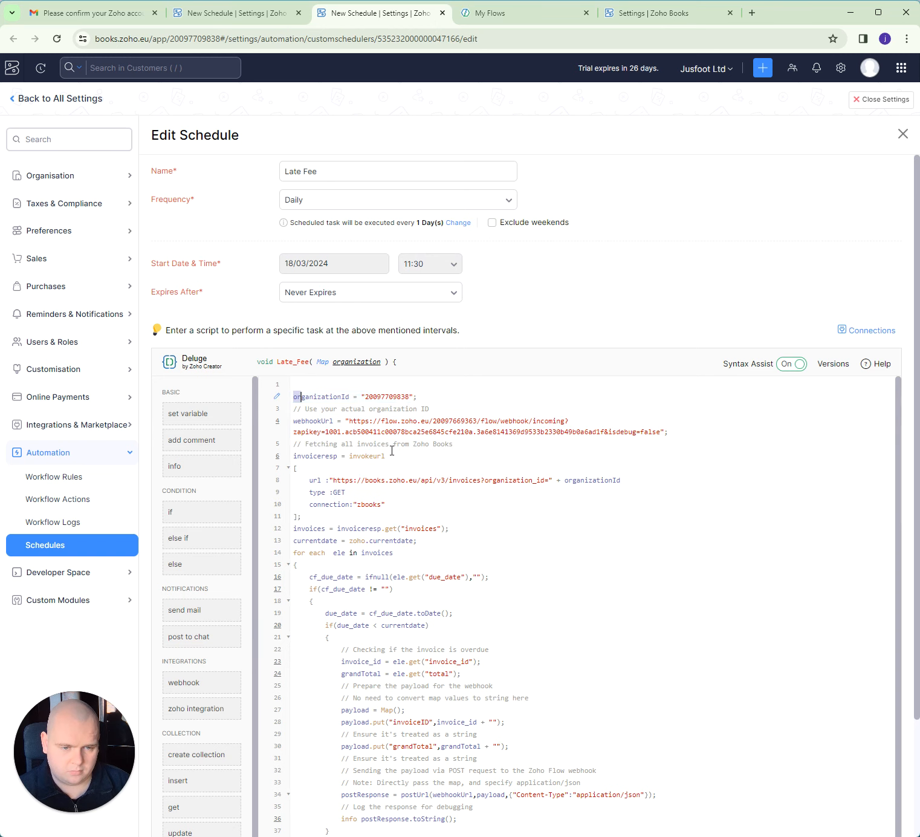
{"action": "left_click_drag", "start_coordinate": [295, 396], "coordinate": [409, 737]}
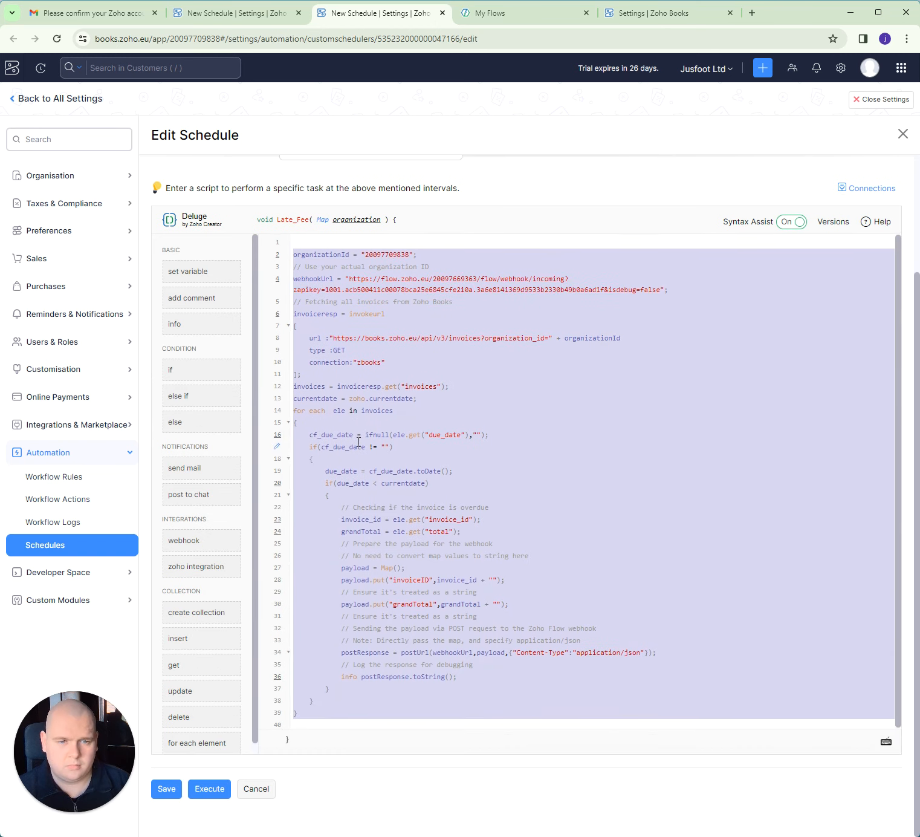
{"action": "scroll", "coordinate": [439, 349], "scroll_direction": "up", "scroll_amount": 2}
{"action": "left_click", "coordinate": [225, 17]}
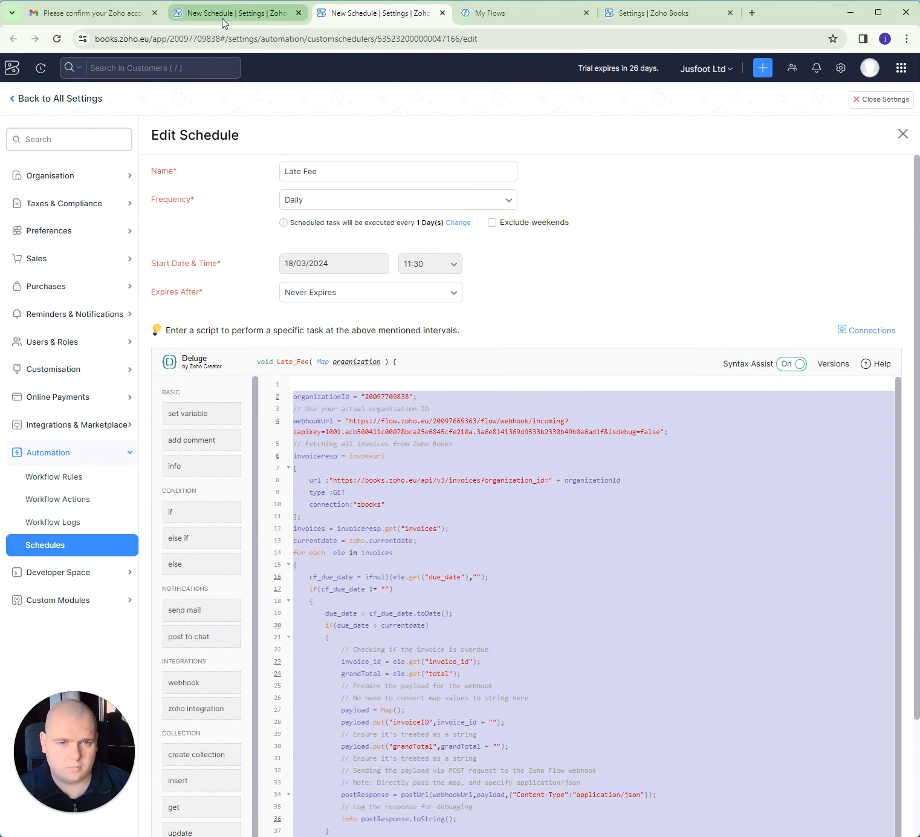
{"action": "left_click_drag", "start_coordinate": [349, 421], "coordinate": [296, 377]}
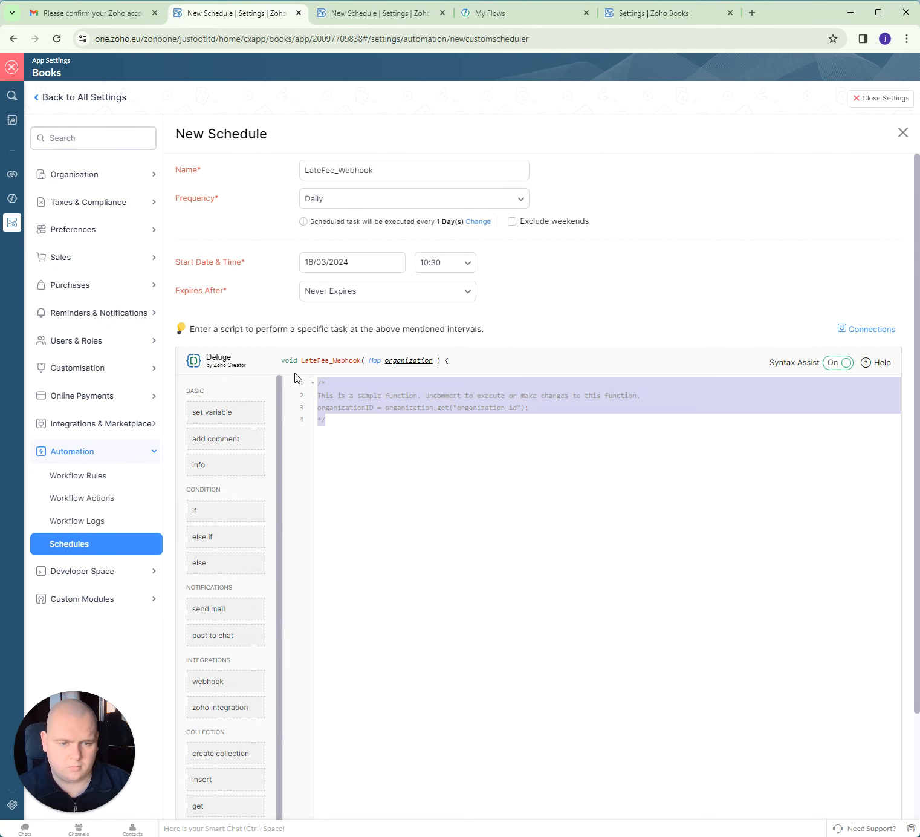
{"action": "key", "text": "ctrl+v"}
{"action": "left_click", "coordinate": [573, 584]}
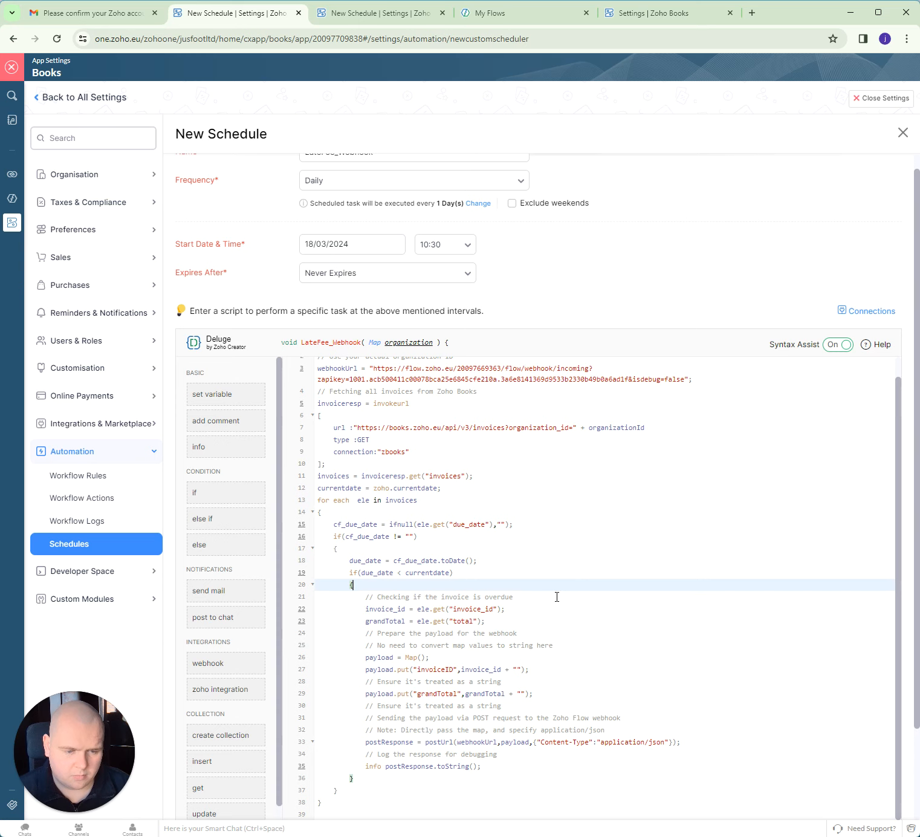
Highlight the organisation ID and then the webhook URL in the LateFee_Webhook script to examine the values that need customising
{"action": "scroll", "coordinate": [623, 604], "scroll_direction": "up", "scroll_amount": 2}
{"action": "left_click_drag", "start_coordinate": [390, 384], "coordinate": [435, 385]}
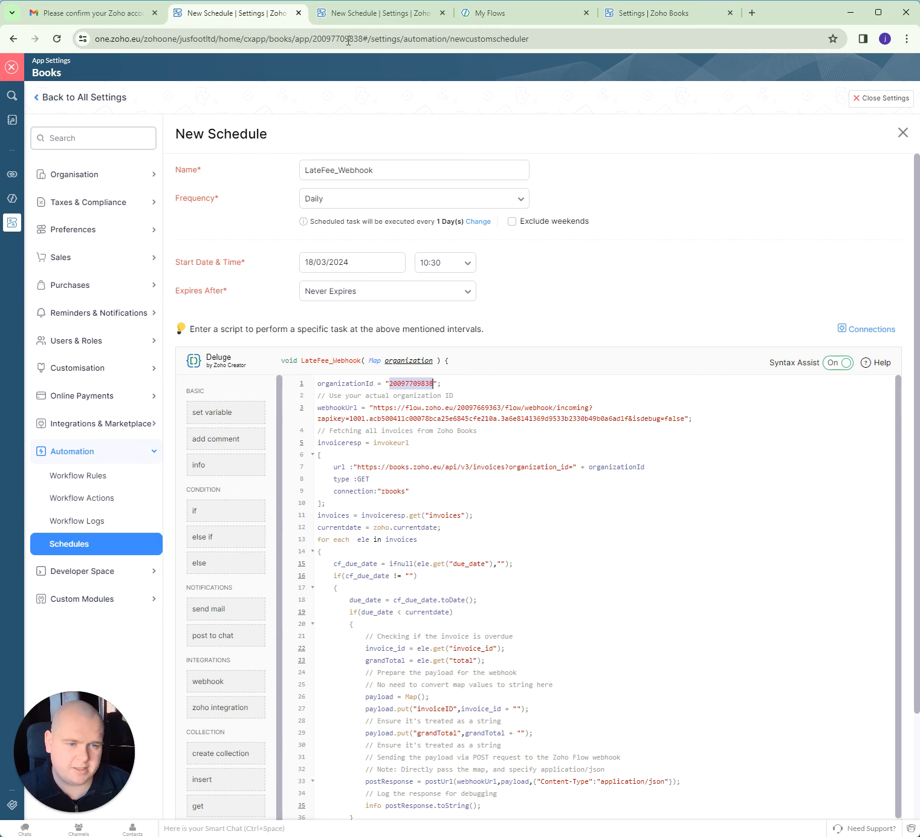
{"action": "left_click", "coordinate": [430, 433]}
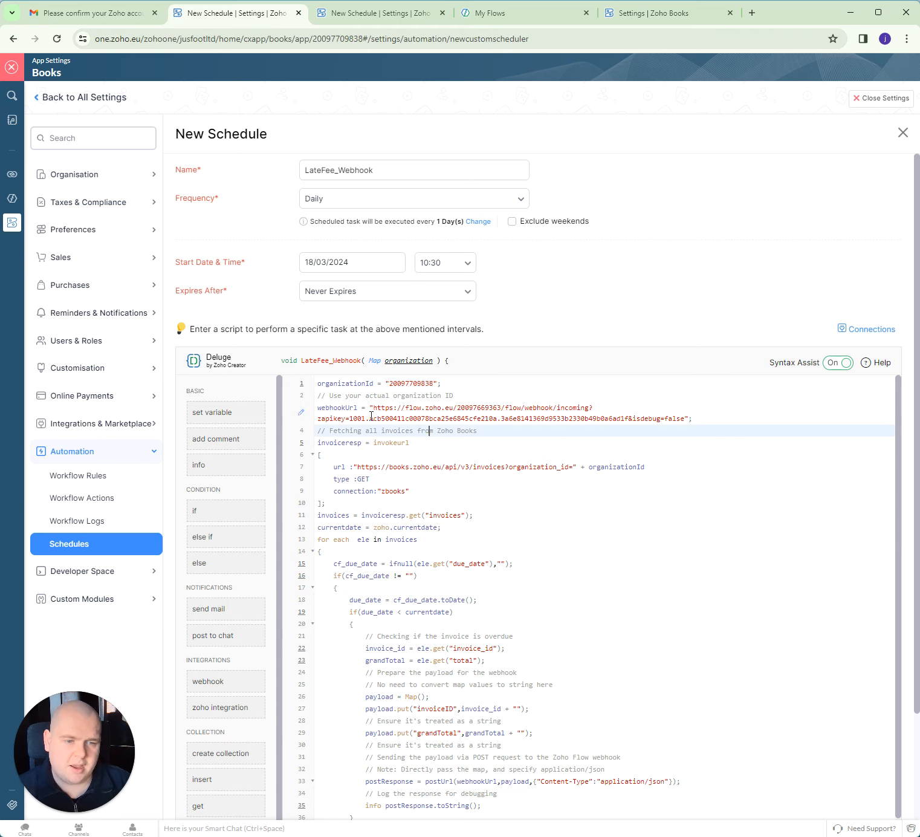
{"action": "left_click_drag", "start_coordinate": [372, 409], "coordinate": [690, 420]}
{"action": "left_click", "coordinate": [703, 417]}
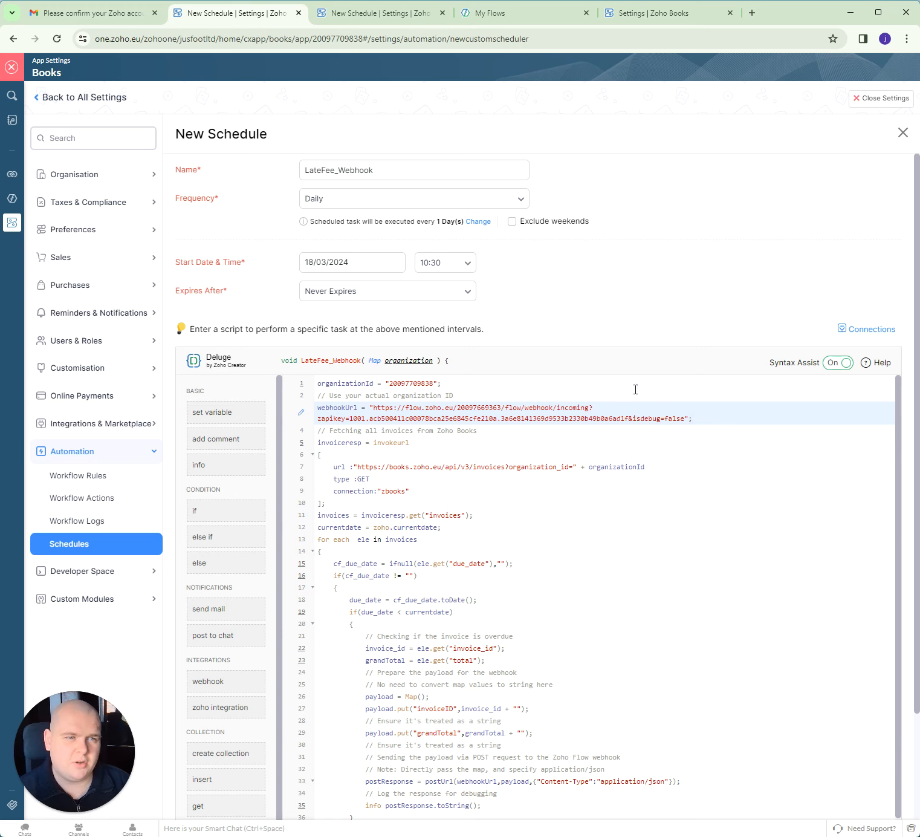
Switch to Zoho Flow, close the existing Late-fee flow, and create a new flow named Zoho Books LateFee in the Home folder
{"action": "left_click", "coordinate": [508, 23]}
{"action": "left_click", "coordinate": [907, 96]}
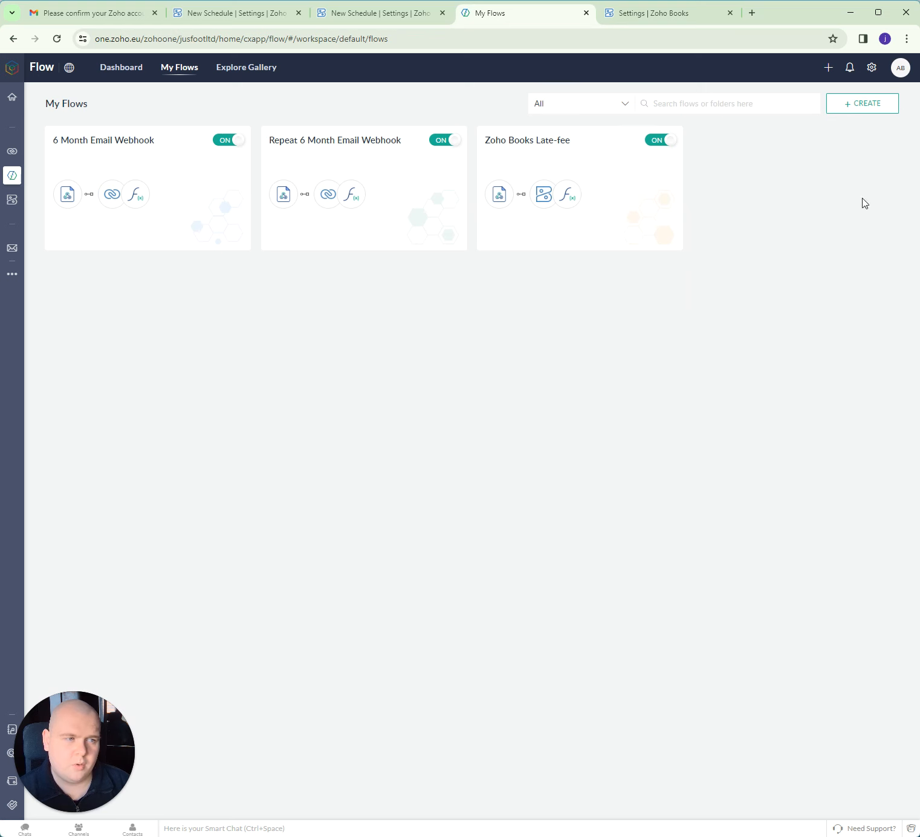
{"action": "left_click", "coordinate": [864, 106]}
{"action": "left_click", "coordinate": [826, 138]}
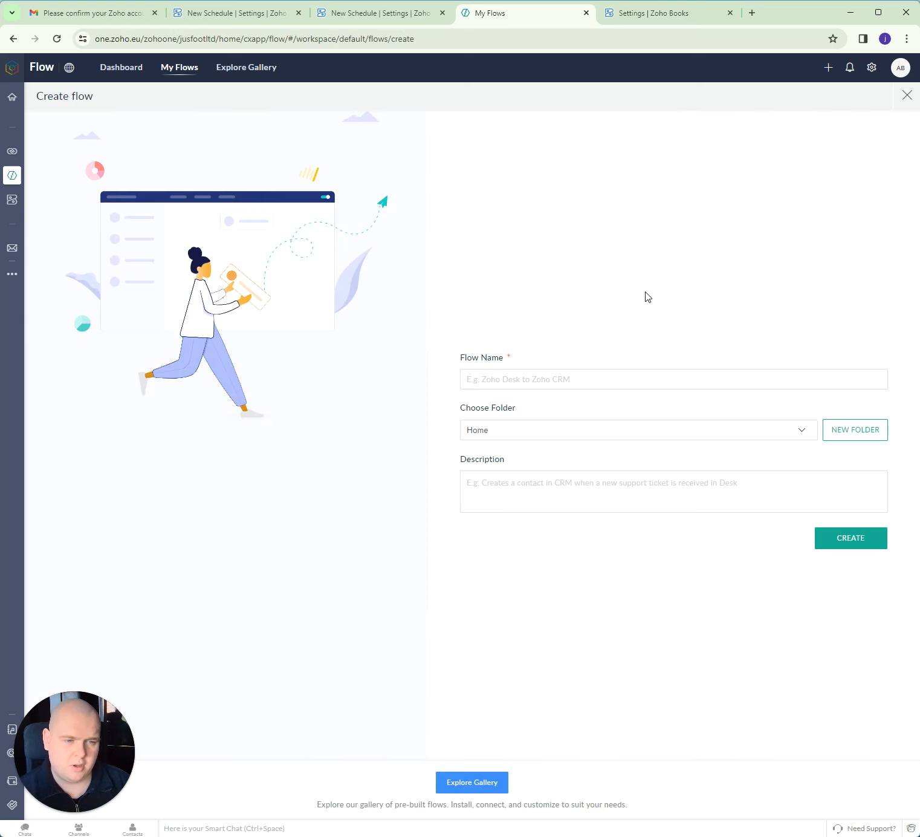
{"action": "type", "text": "Zoho books Late"}
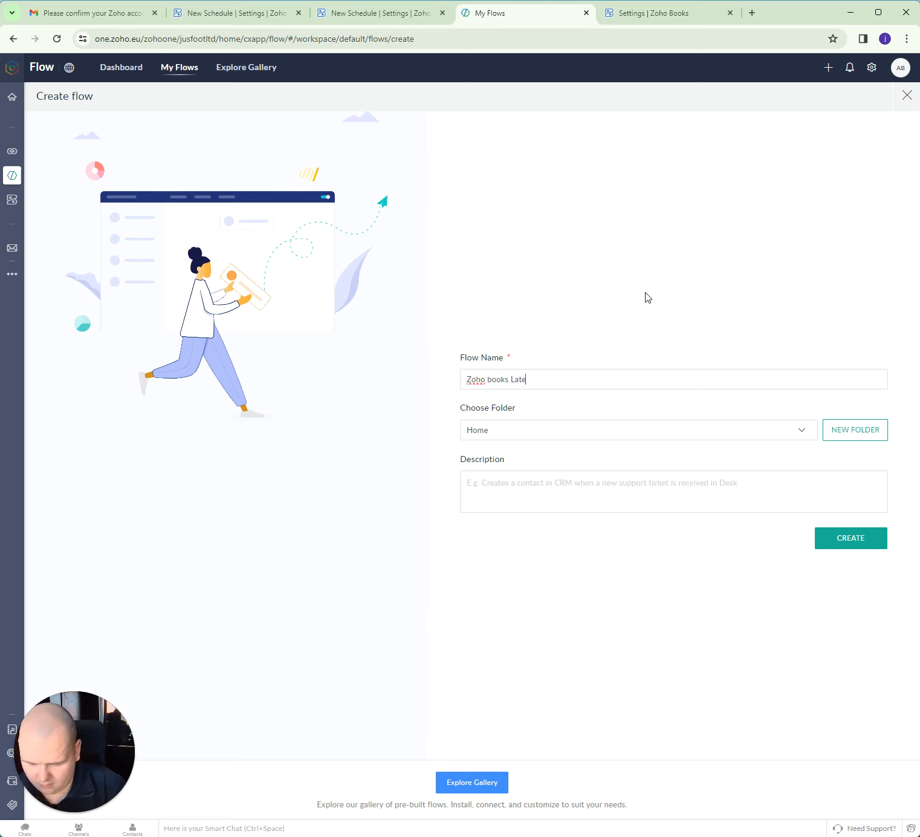
{"action": "type", "text": "Fee"}
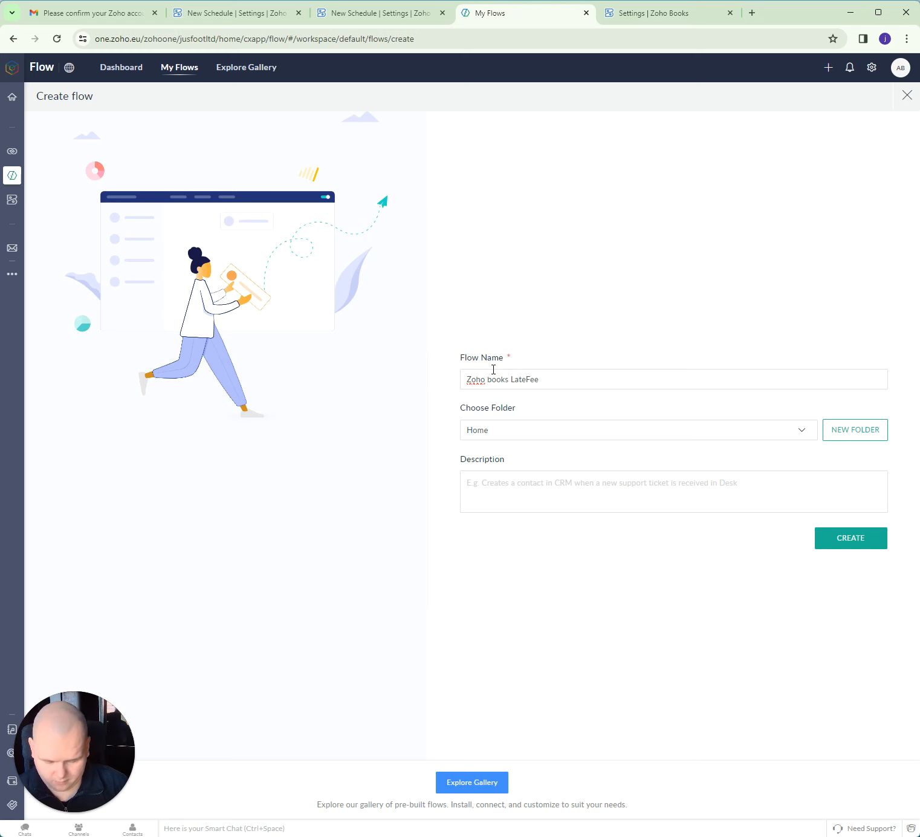
{"action": "left_click", "coordinate": [494, 370]}
{"action": "key", "text": "BackSpace"}
{"action": "type", "text": "B"}
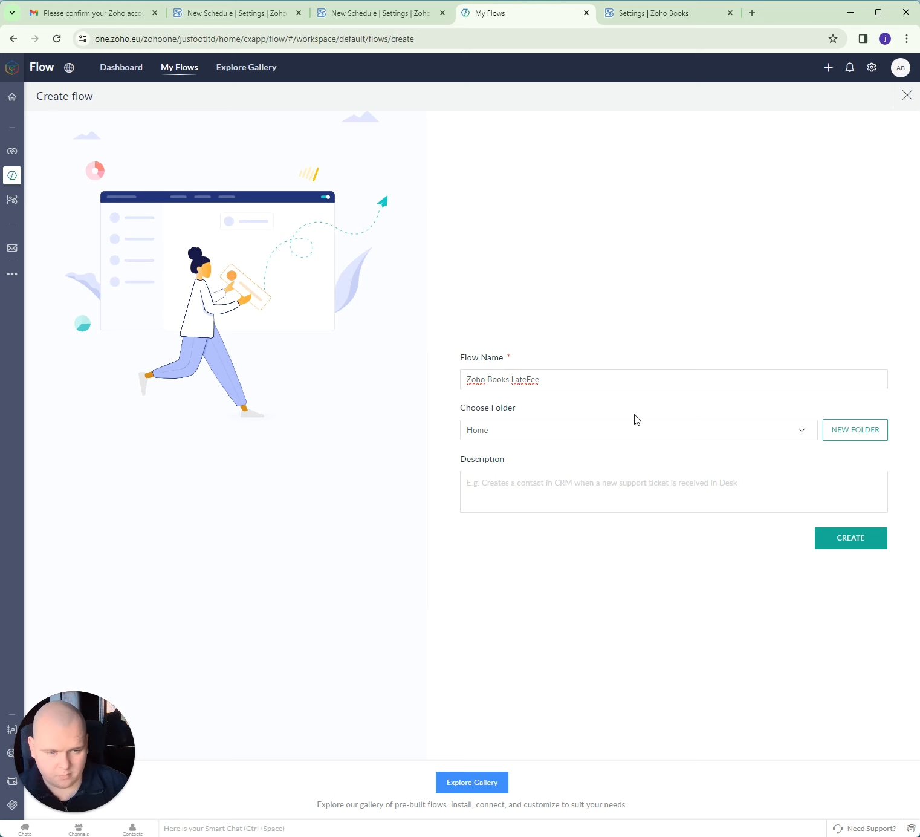
{"action": "left_click", "coordinate": [840, 544]}
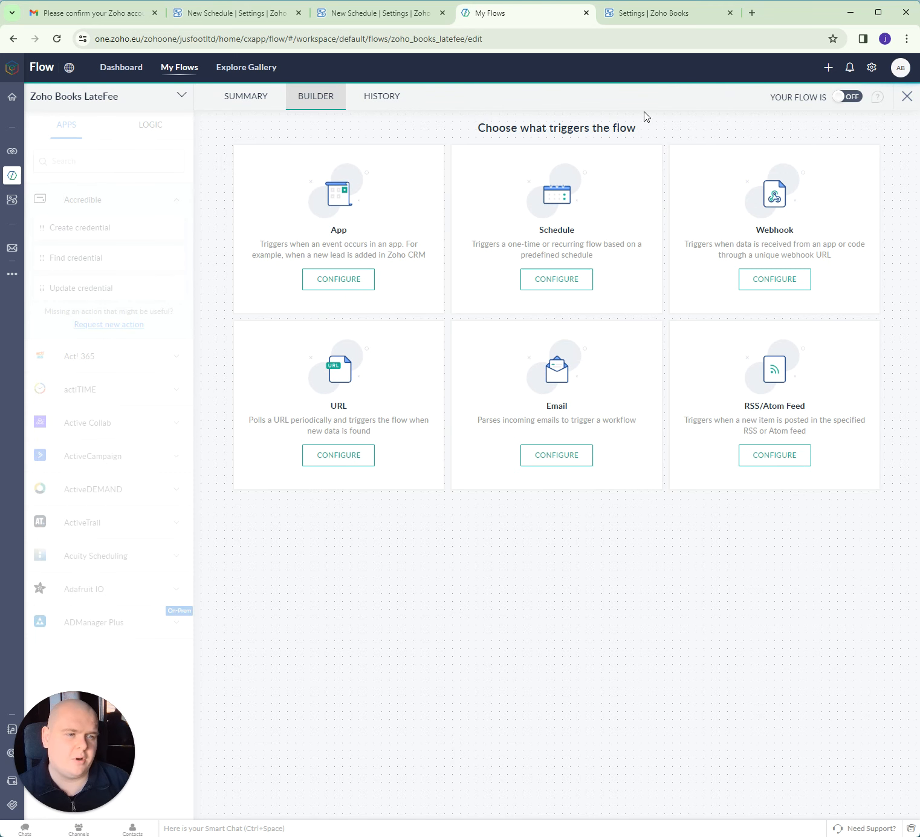
Configure a Webhook trigger with JSON payload for the Zoho Books LateFee flow and copy its webhook URL
{"action": "left_click", "coordinate": [793, 275]}
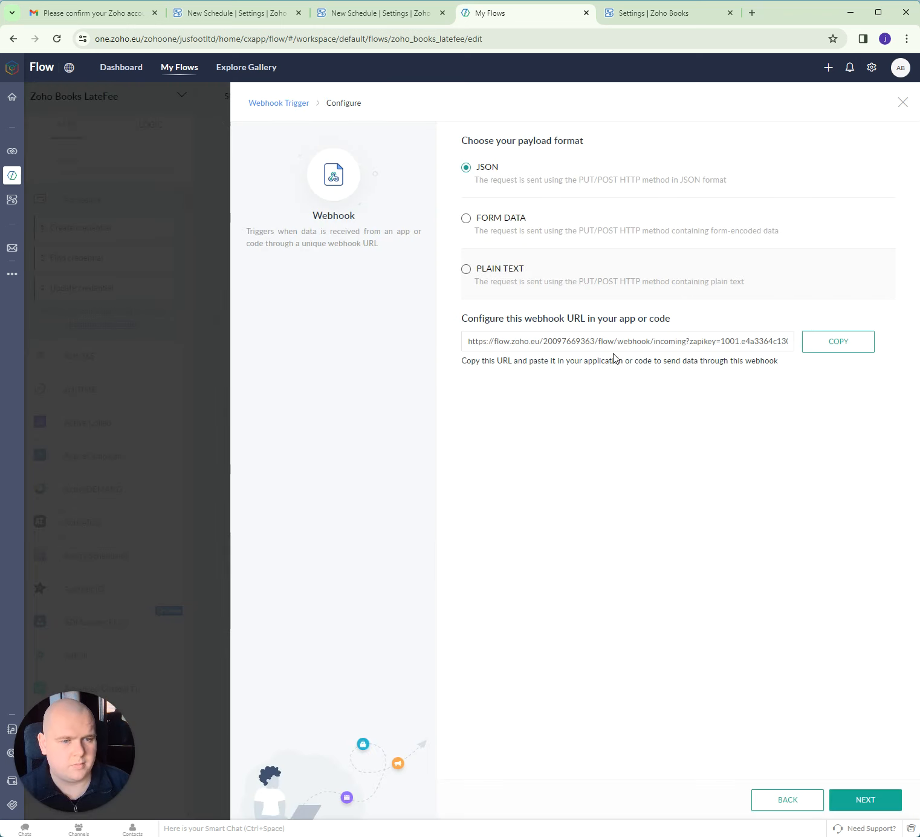
{"action": "left_click_drag", "start_coordinate": [467, 341], "coordinate": [806, 343]}
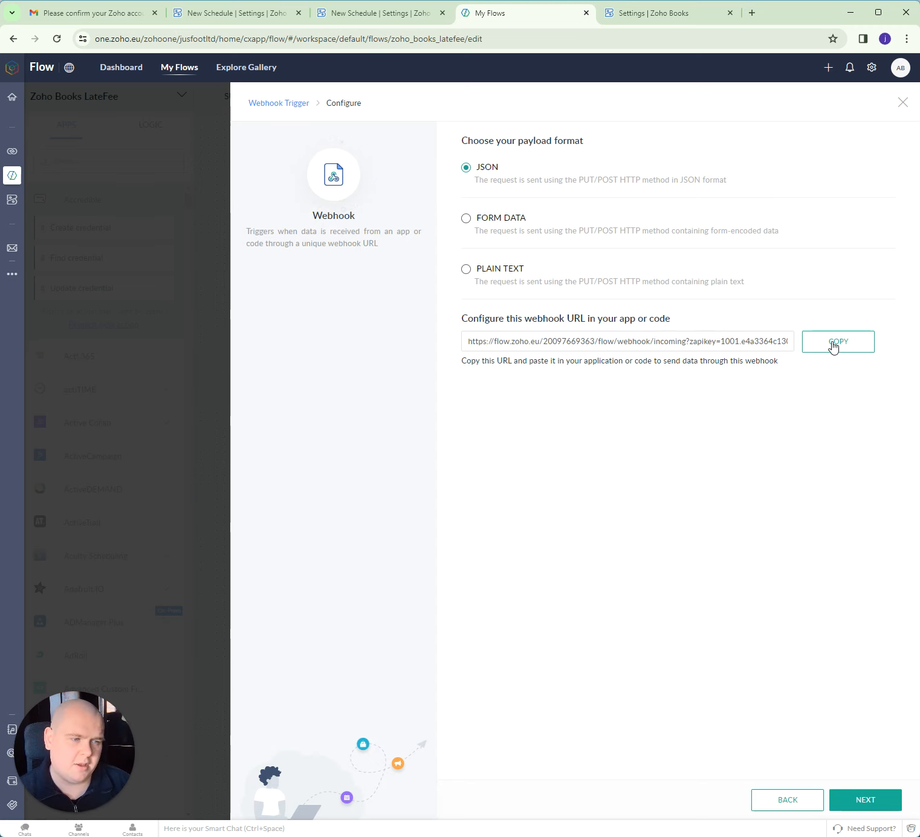
{"action": "left_click", "coordinate": [832, 343]}
Switch to the LateFee_Webhook schedule in Zoho Books and replace the script's webhookUrl value with the copied URL, including its API key
{"action": "left_click", "coordinate": [387, 13]}
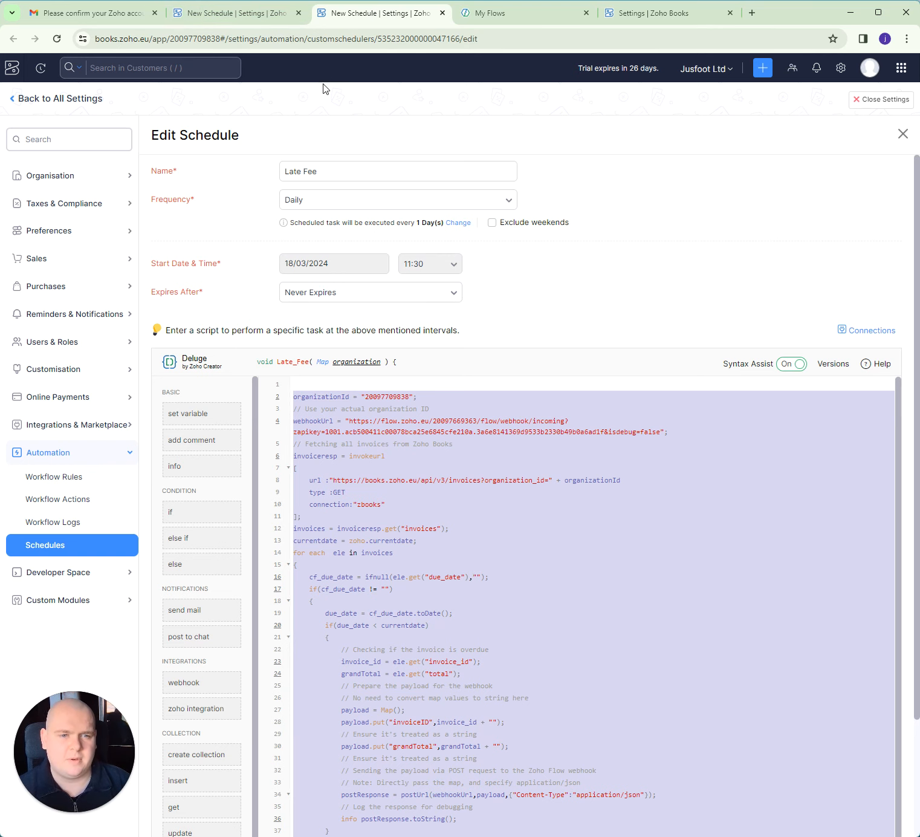
{"action": "left_click", "coordinate": [244, 10]}
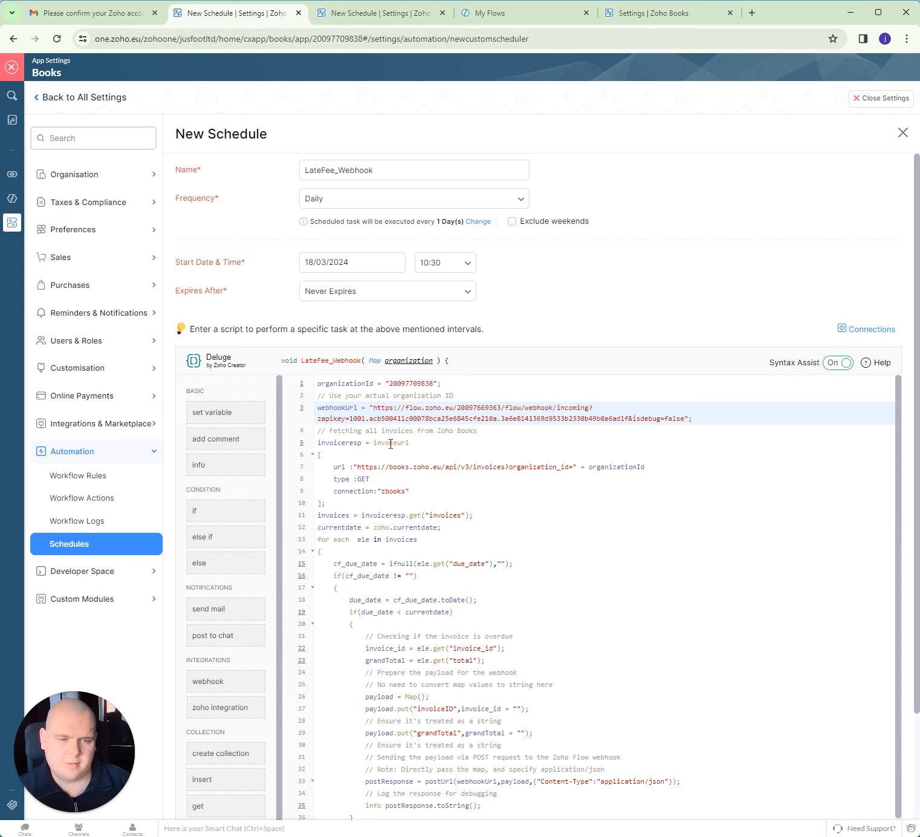
{"action": "left_click", "coordinate": [391, 444]}
{"action": "left_click_drag", "start_coordinate": [373, 407], "coordinate": [687, 422]}
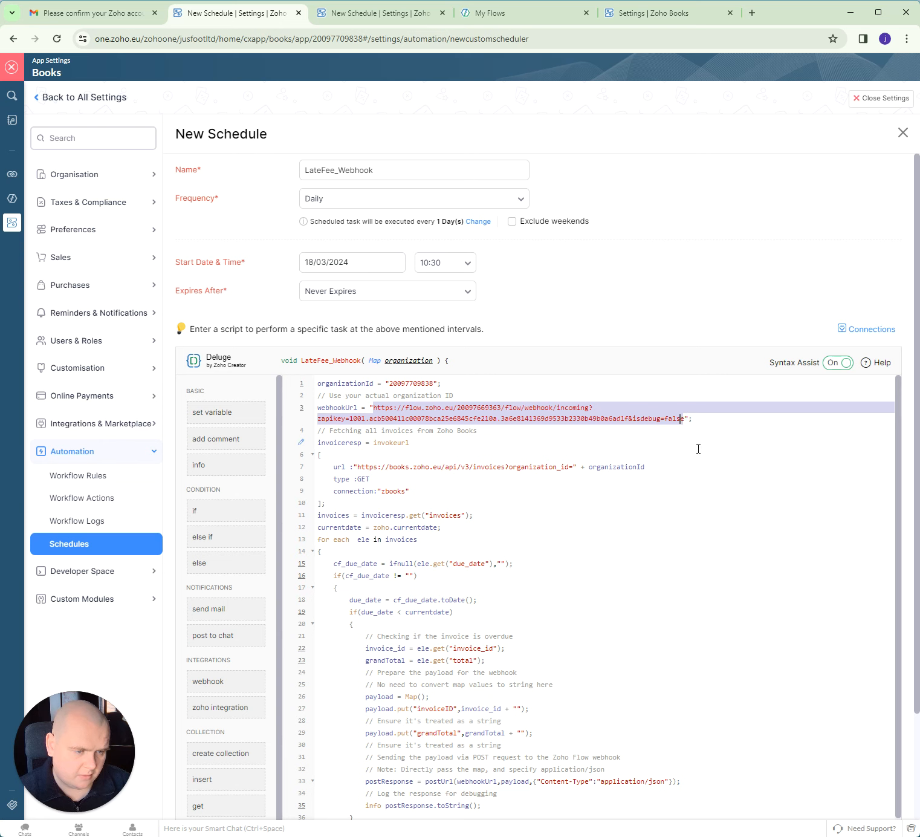
{"action": "key", "text": "ctrl+v"}
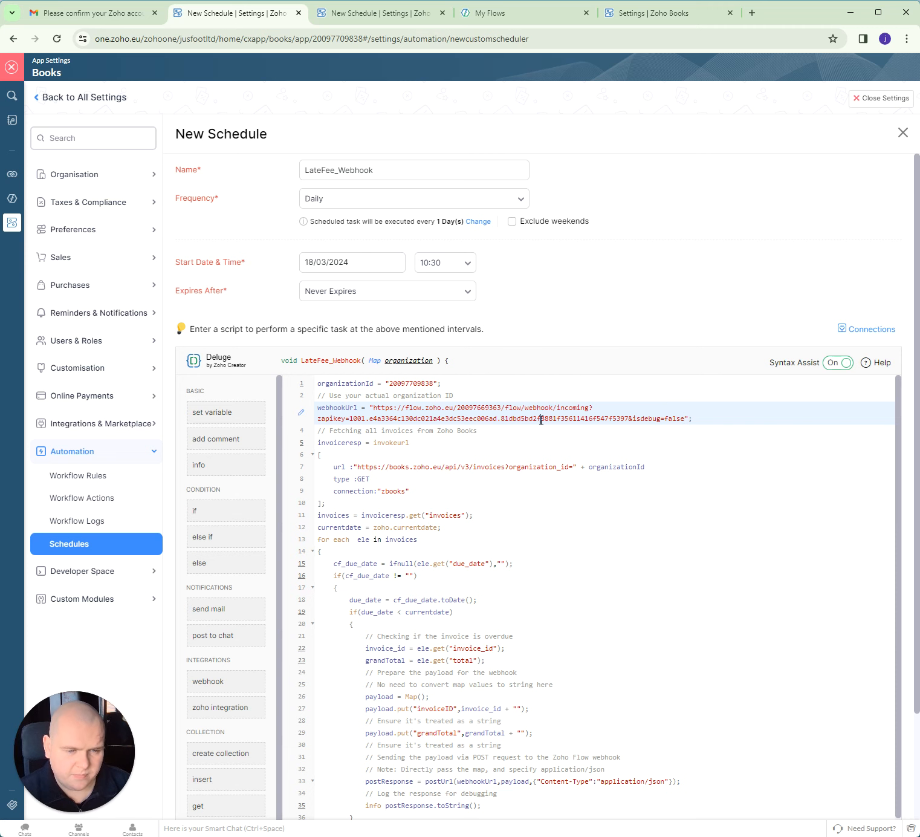
{"action": "scroll", "coordinate": [542, 419], "scroll_direction": "down", "scroll_amount": 5}
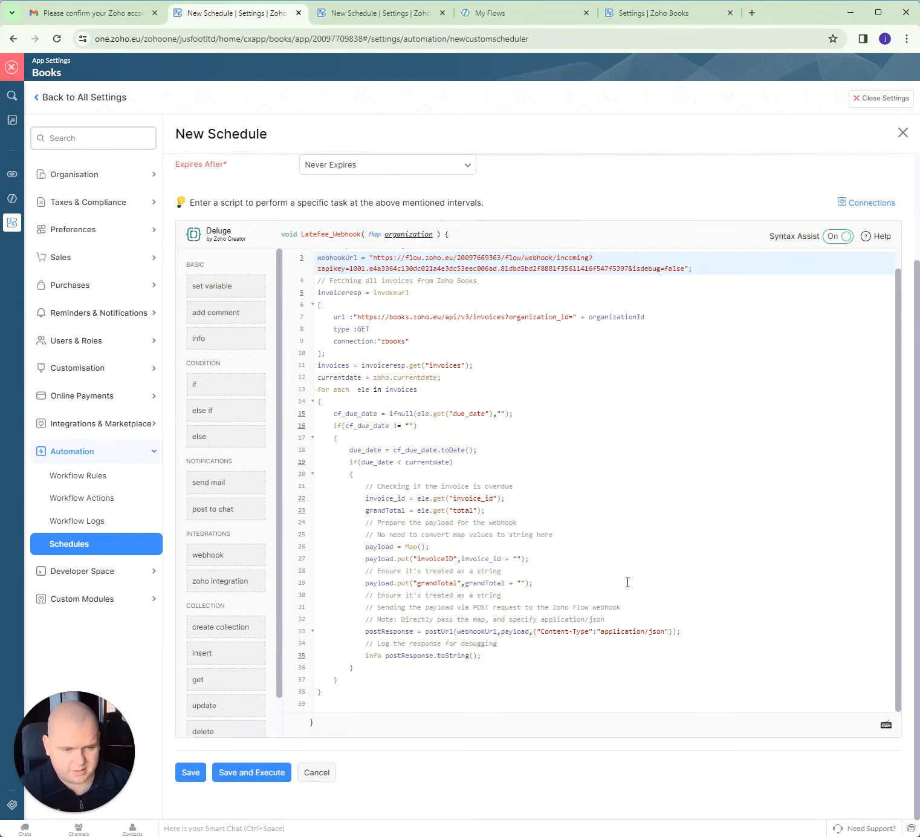
{"action": "scroll", "coordinate": [641, 611], "scroll_direction": "up", "scroll_amount": 5}
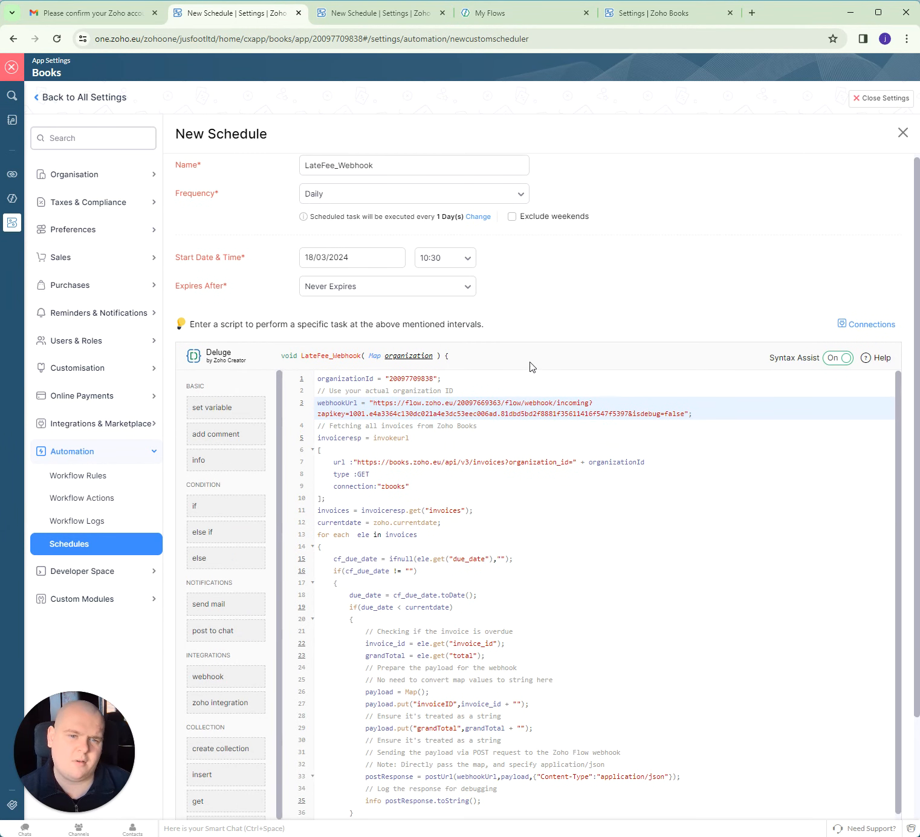
Set the LateFee_Webhook schedule to start on 18/03/2024 at 12:30
{"action": "scroll", "coordinate": [517, 387], "scroll_direction": "up", "scroll_amount": 1}
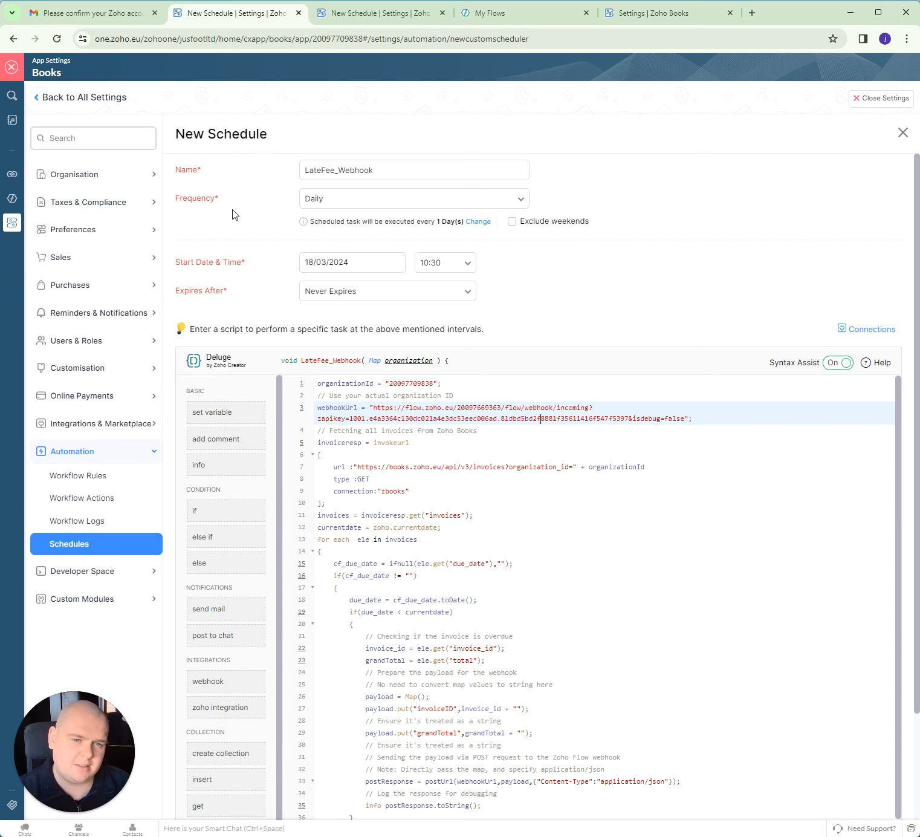
{"action": "left_click", "coordinate": [354, 260]}
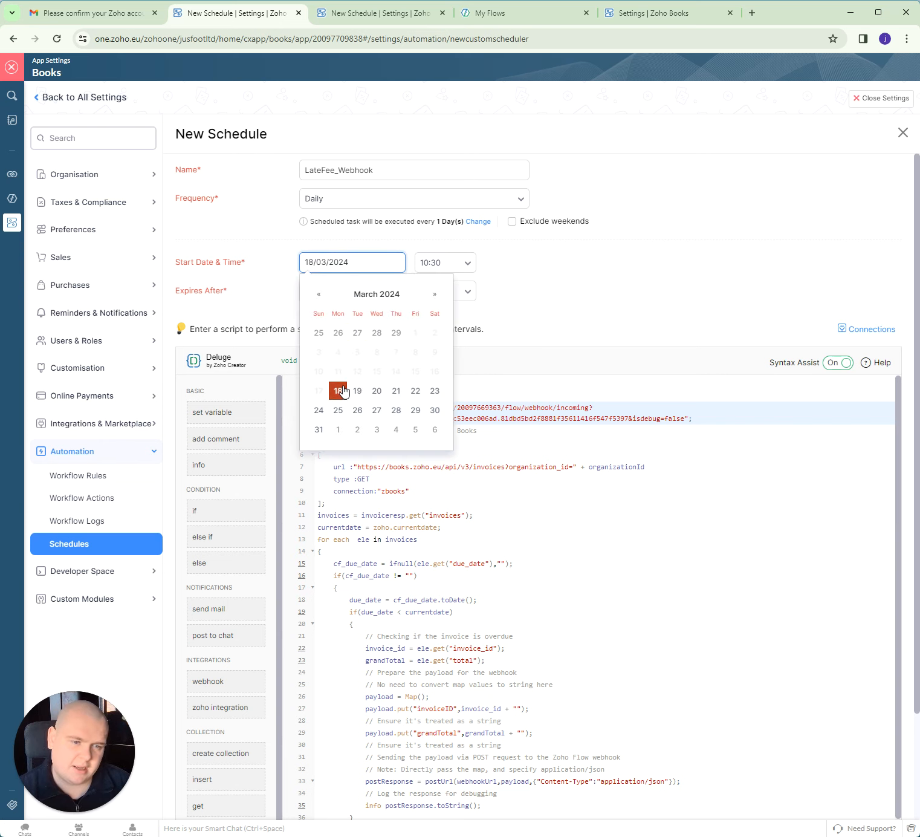
{"action": "left_click", "coordinate": [339, 389]}
{"action": "left_click", "coordinate": [449, 271]}
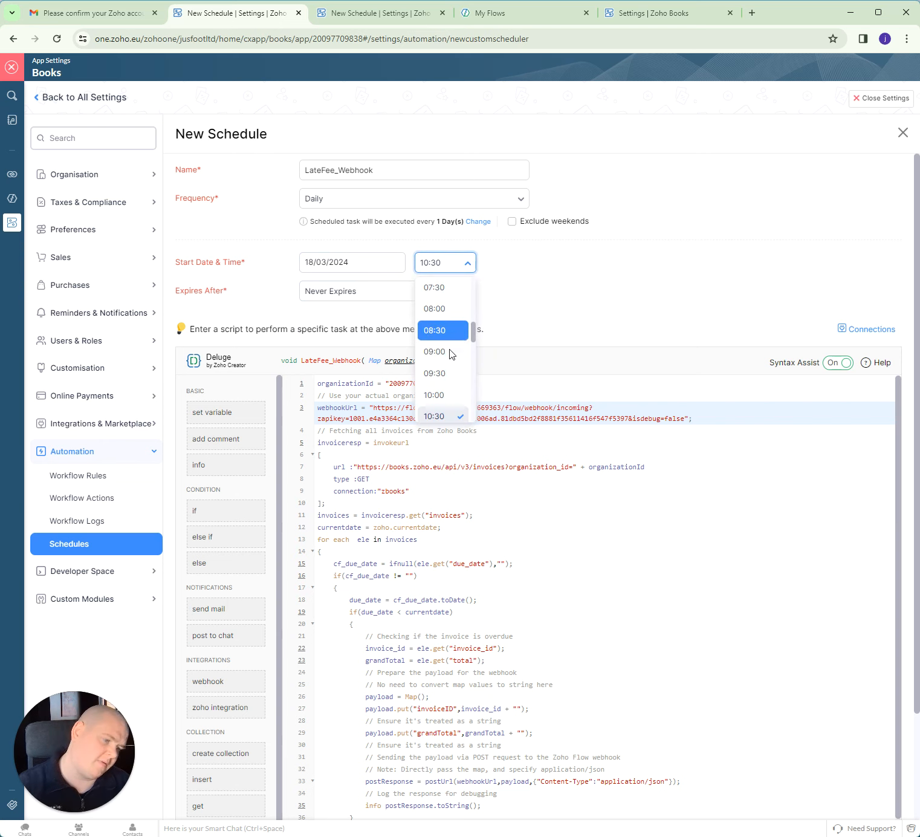
{"action": "scroll", "coordinate": [444, 366], "scroll_direction": "down", "scroll_amount": 2}
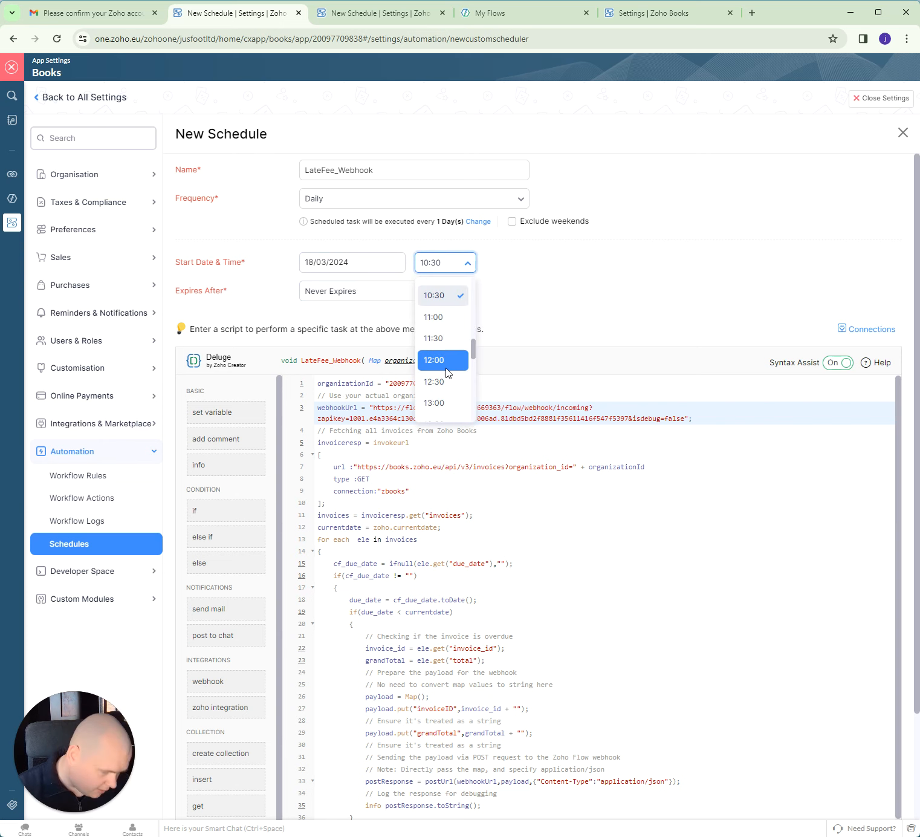
{"action": "left_click", "coordinate": [446, 381]}
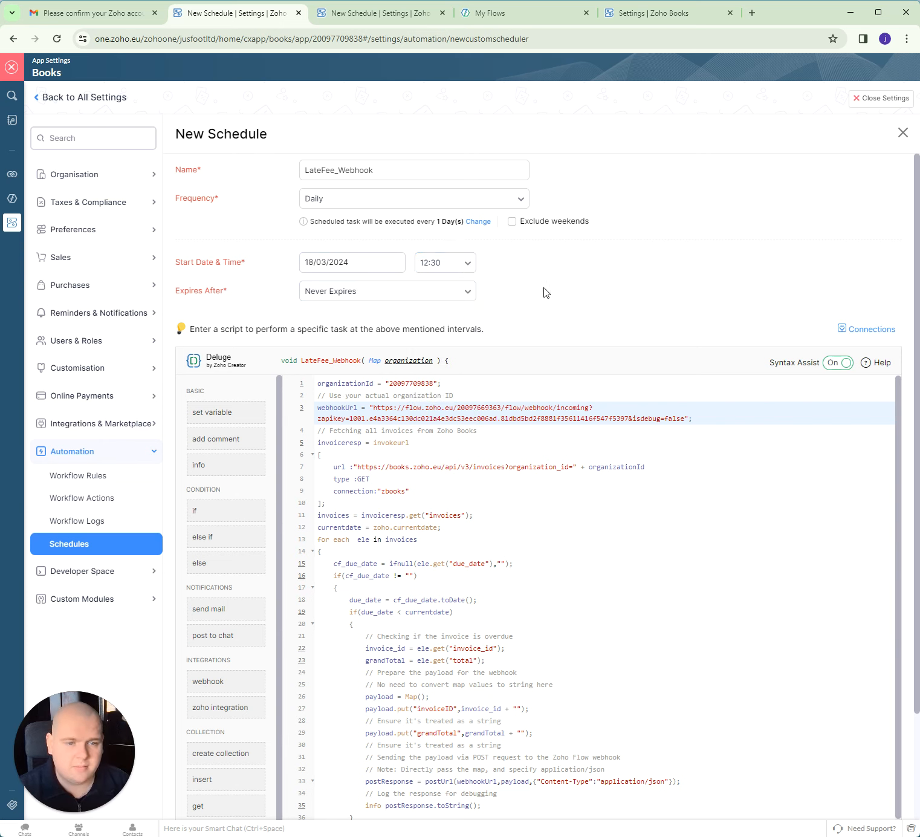
Try to save the LateFee_Webhook schedule and highlight the error message to examine it
{"action": "scroll", "coordinate": [538, 272], "scroll_direction": "down", "scroll_amount": 3}
{"action": "scroll", "coordinate": [652, 415], "scroll_direction": "down", "scroll_amount": 1}
{"action": "scroll", "coordinate": [652, 407], "scroll_direction": "up", "scroll_amount": 1}
{"action": "scroll", "coordinate": [666, 272], "scroll_direction": "up", "scroll_amount": 3}
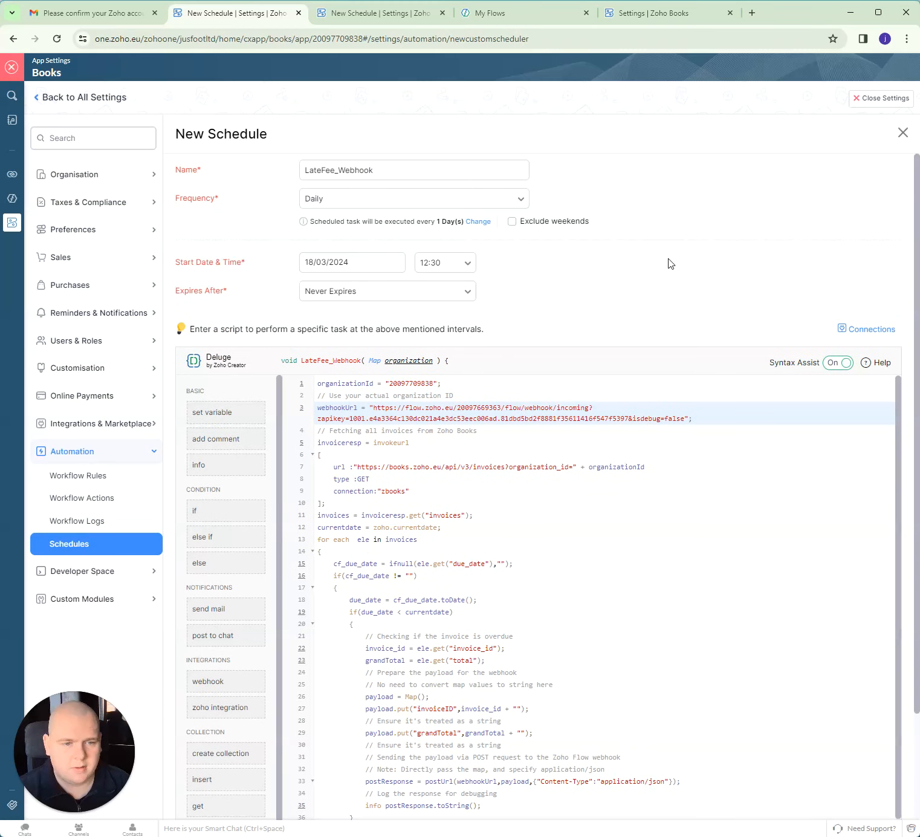
{"action": "scroll", "coordinate": [668, 266], "scroll_direction": "down", "scroll_amount": 2}
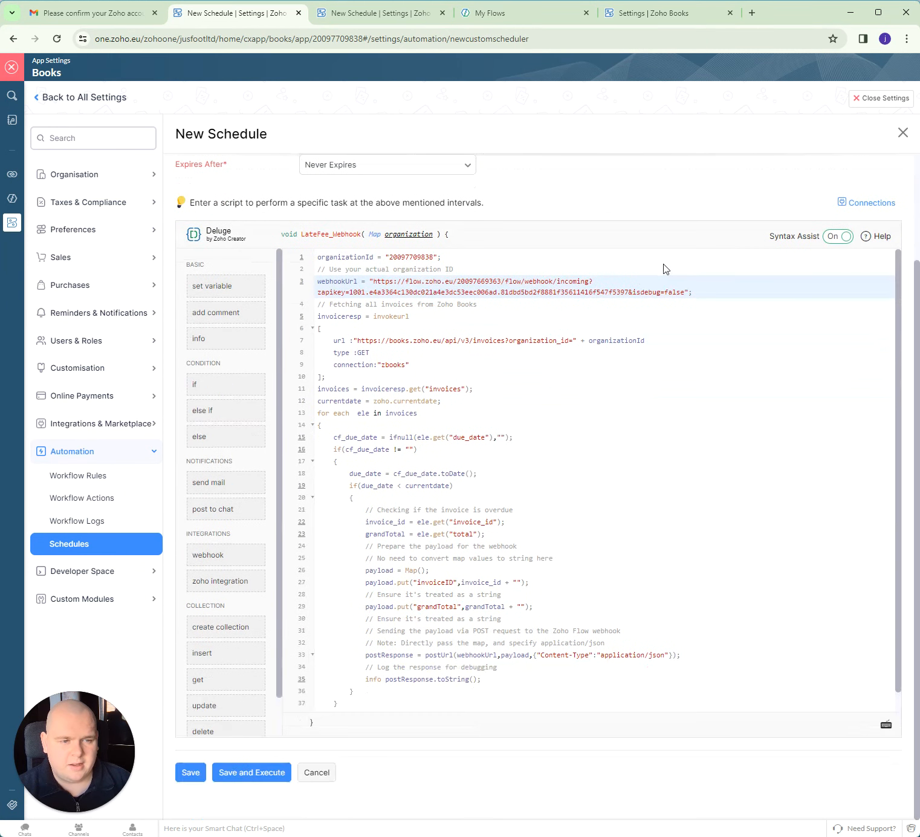
{"action": "left_click", "coordinate": [197, 778]}
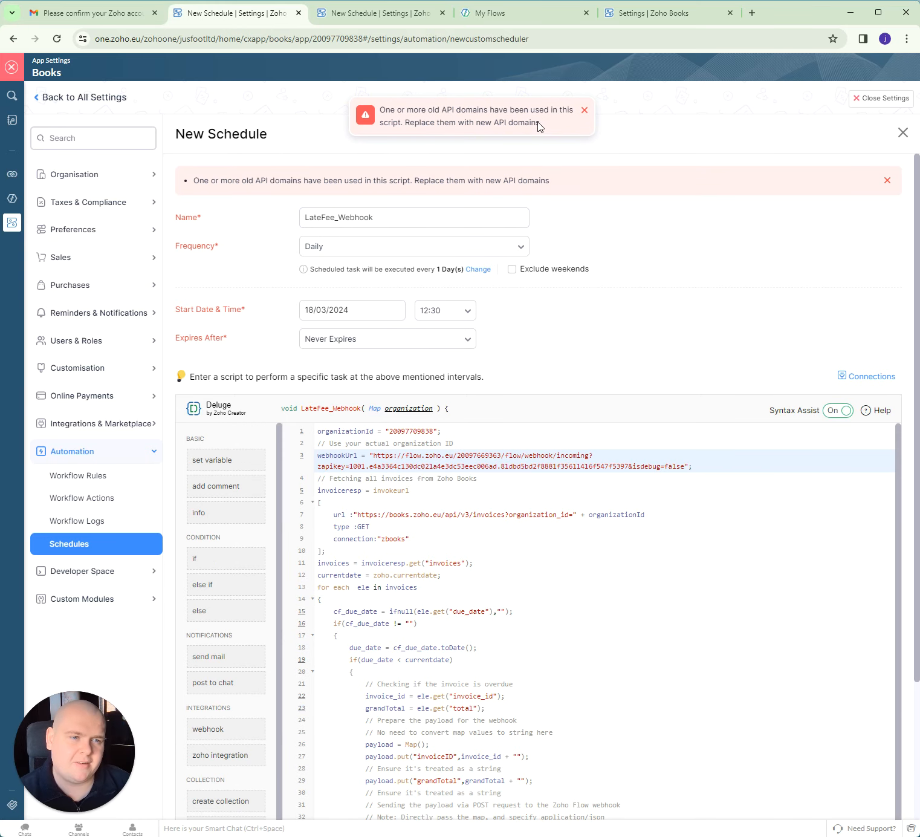
{"action": "left_click_drag", "start_coordinate": [537, 122], "coordinate": [379, 106]}
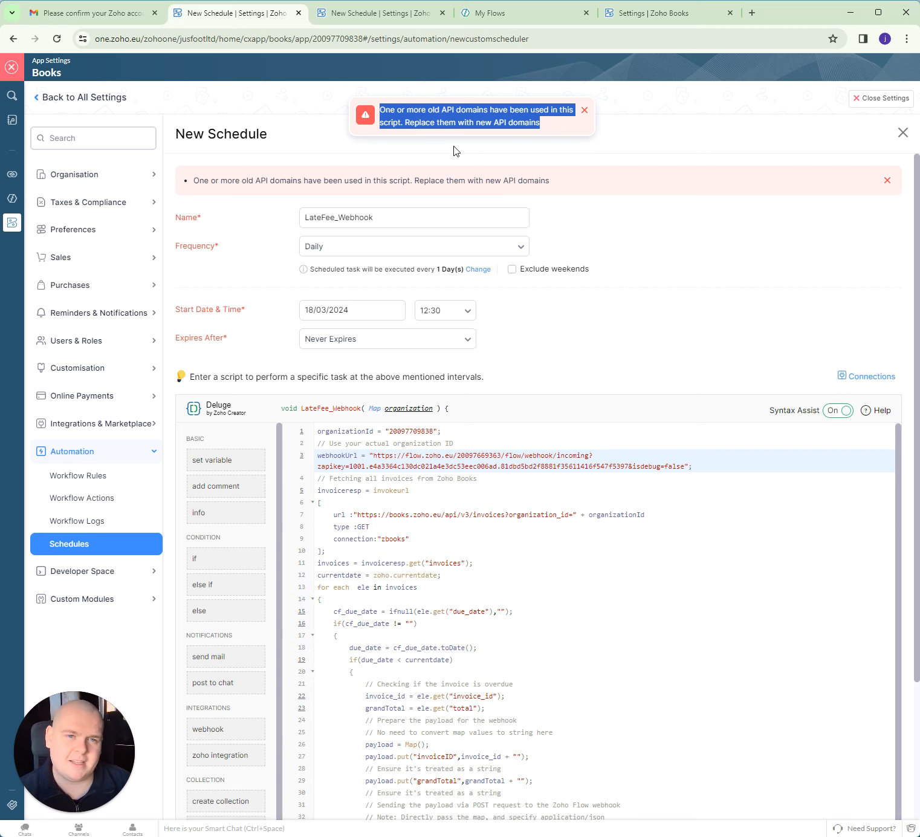
{"action": "scroll", "coordinate": [508, 290], "scroll_direction": "down", "scroll_amount": 3}
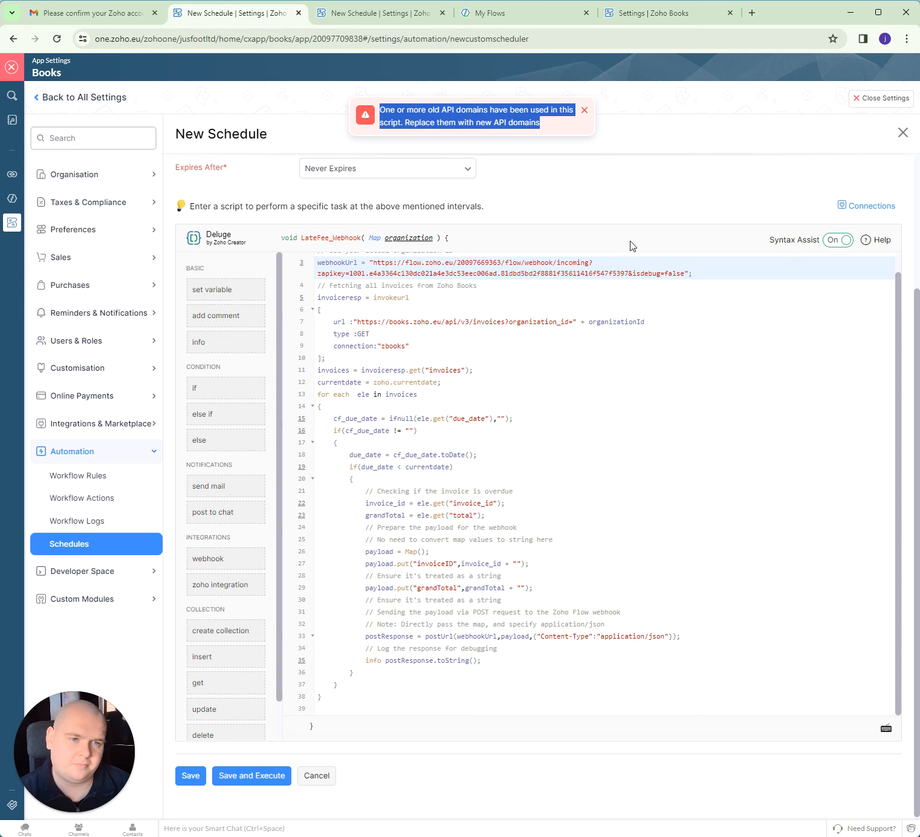
{"action": "scroll", "coordinate": [511, 214], "scroll_direction": "up", "scroll_amount": 3}
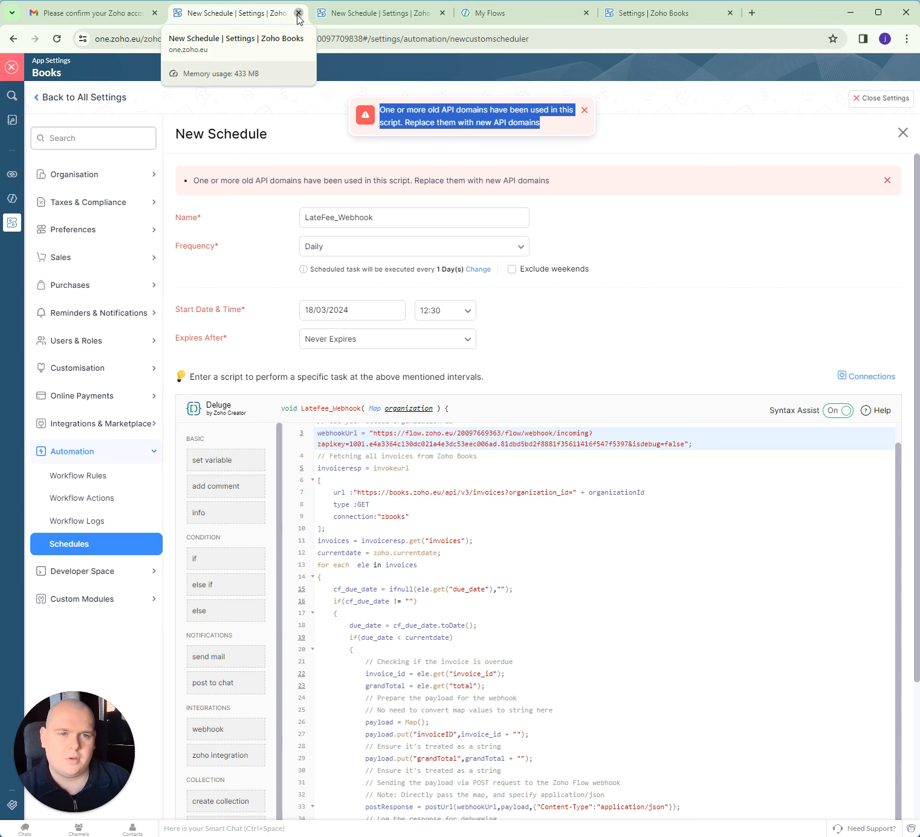
Discard the unsaved LateFee_Webhook schedule and save the existing Late Fee schedule
{"action": "left_click", "coordinate": [298, 14]}
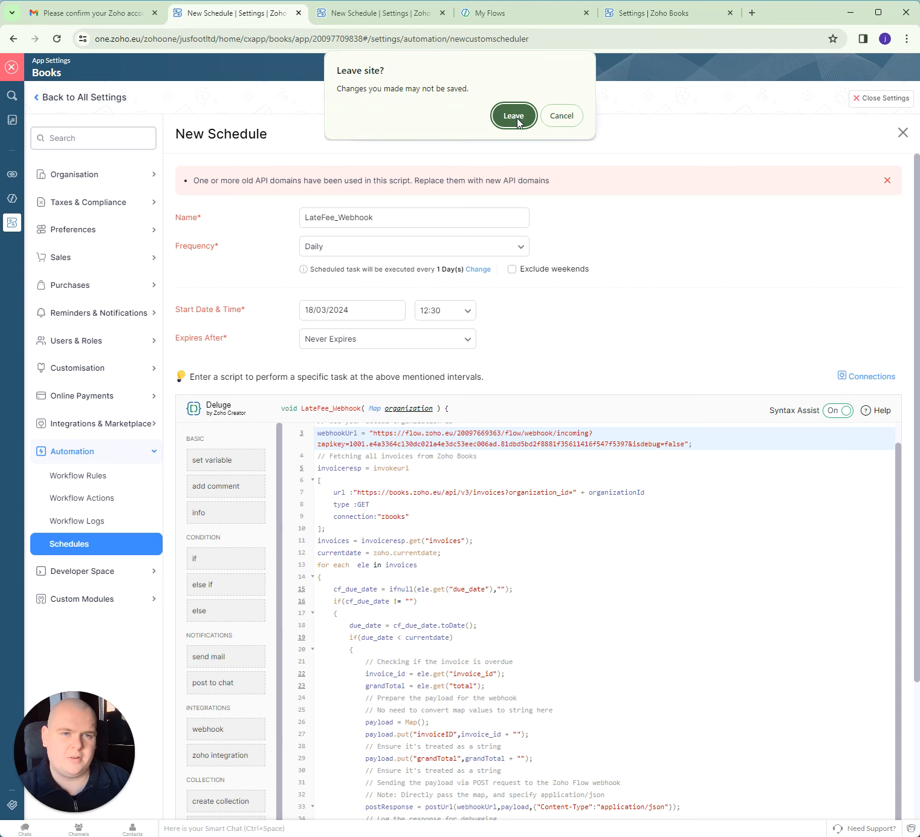
{"action": "left_click", "coordinate": [513, 115]}
{"action": "scroll", "coordinate": [535, 308], "scroll_direction": "down", "scroll_amount": 4}
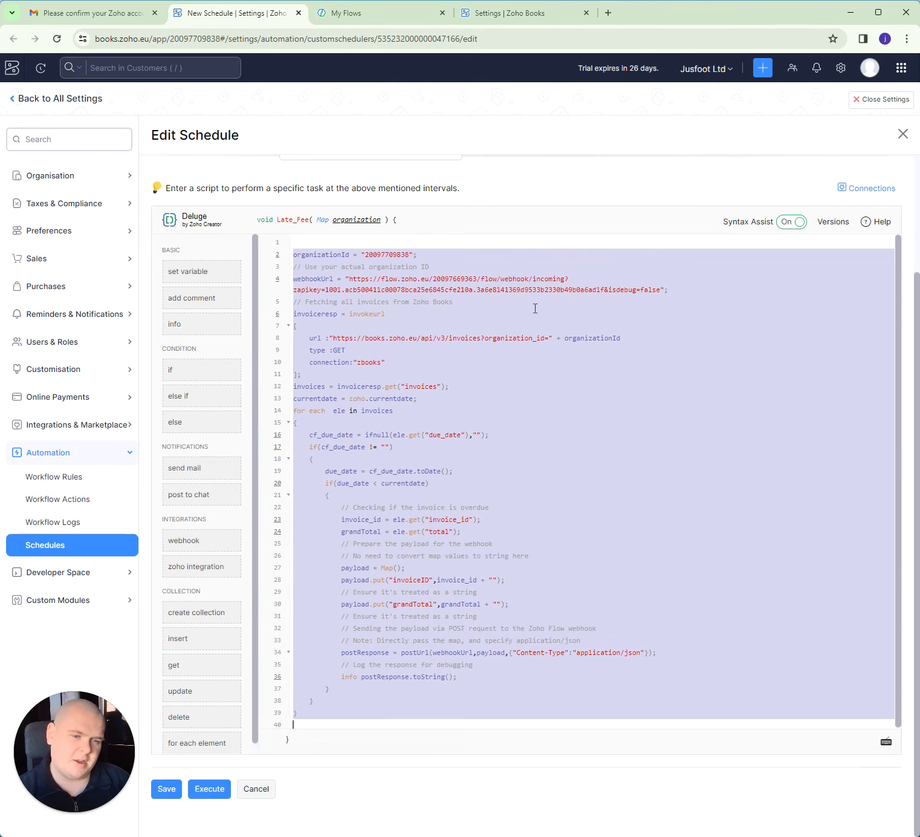
{"action": "scroll", "coordinate": [656, 504], "scroll_direction": "up", "scroll_amount": 2}
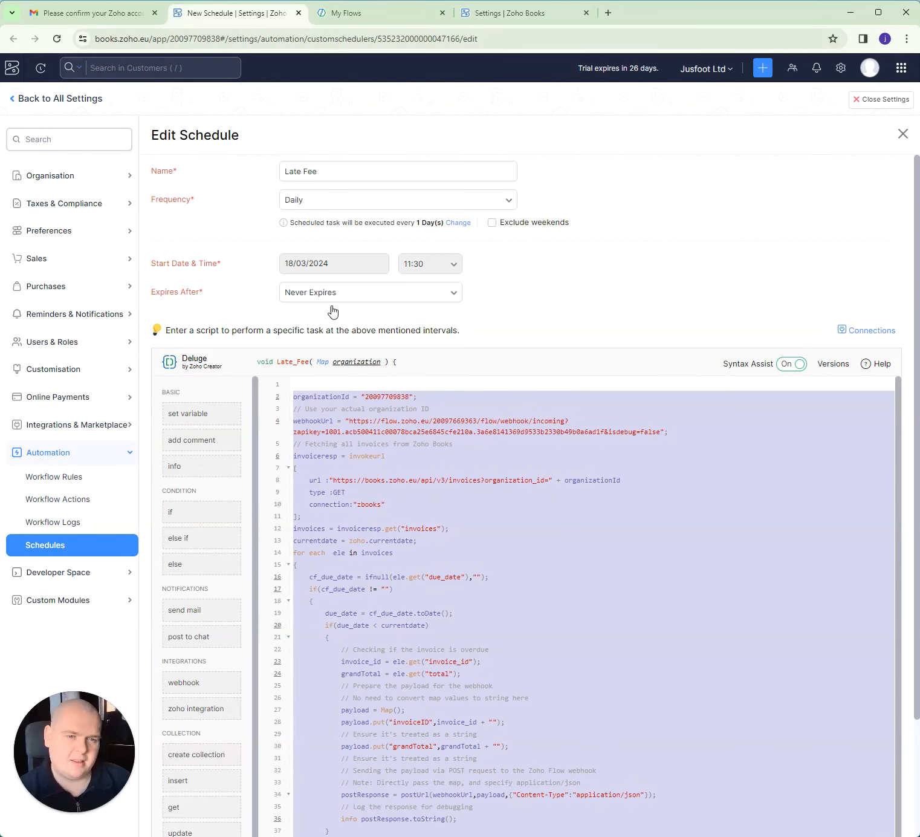
{"action": "left_click", "coordinate": [643, 298]}
{"action": "scroll", "coordinate": [604, 363], "scroll_direction": "down", "scroll_amount": 2}
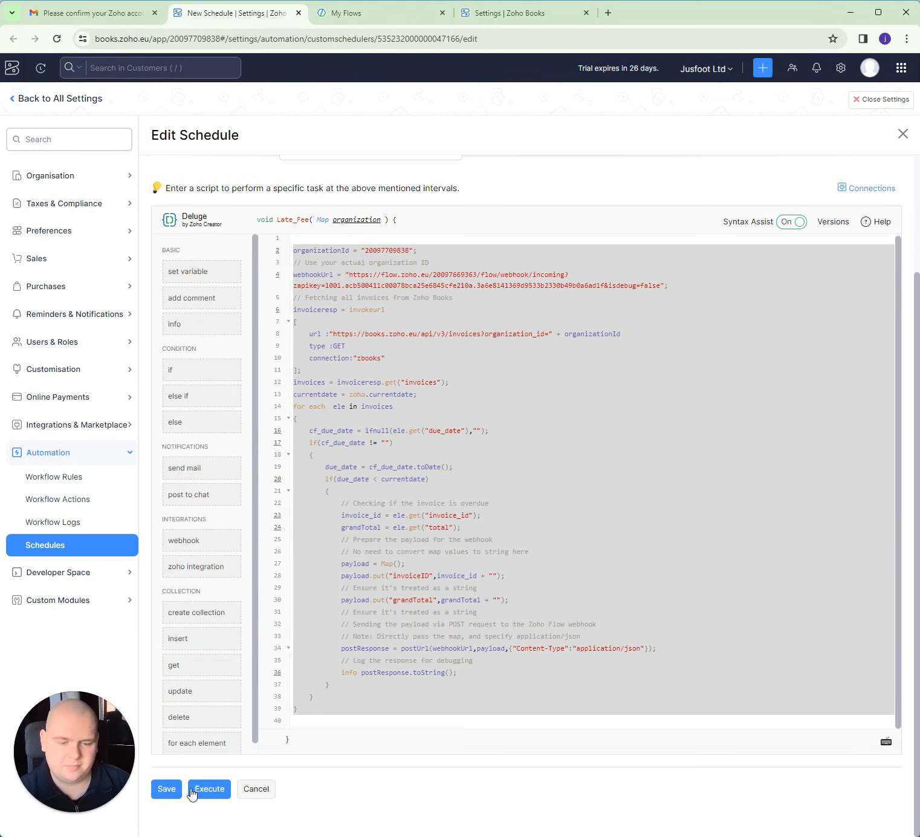
{"action": "left_click", "coordinate": [170, 794]}
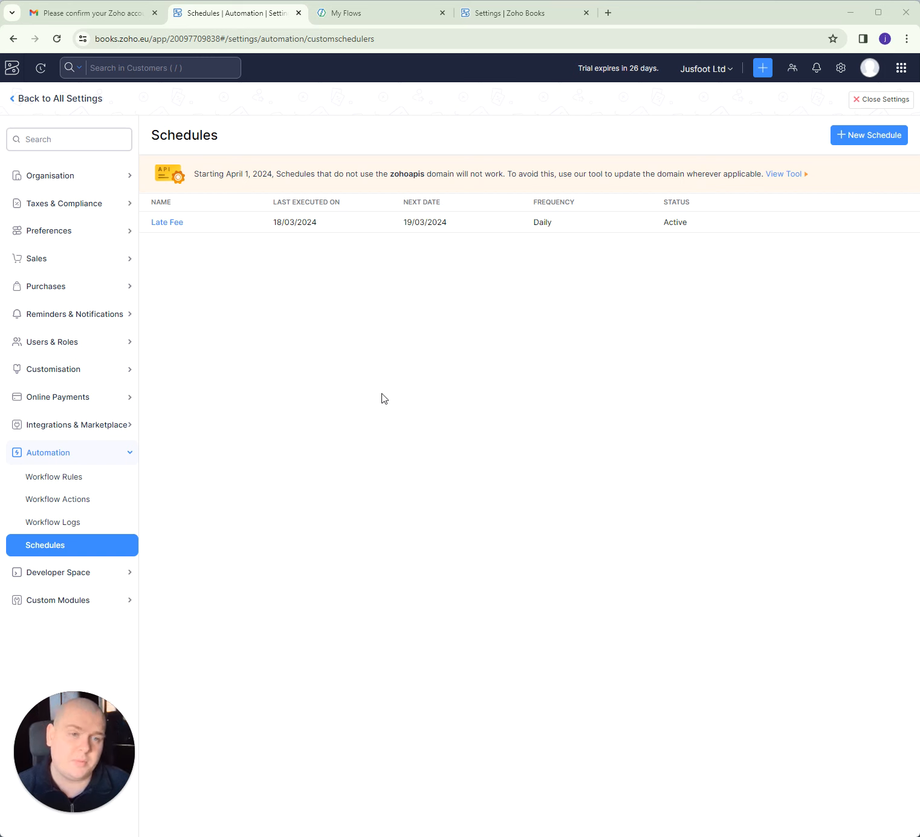
Switch to Zoho Flow and advance the Zoho Books LateFee webhook trigger to its test stage
{"action": "left_click", "coordinate": [352, 11]}
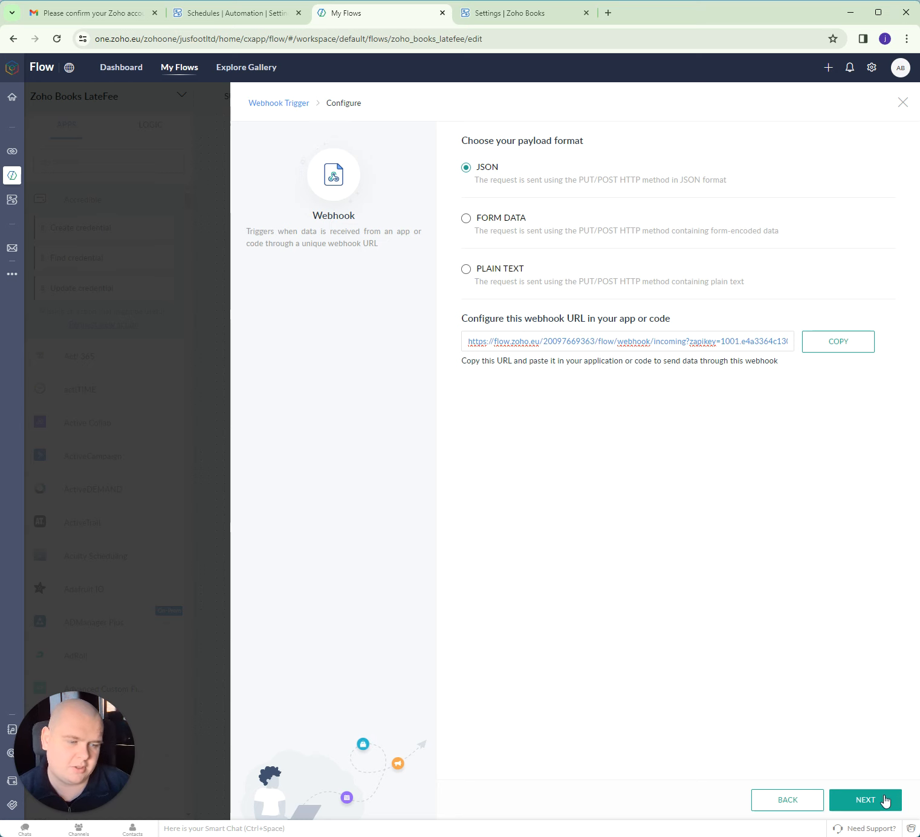
{"action": "left_click", "coordinate": [866, 799]}
{"action": "left_click", "coordinate": [778, 177]}
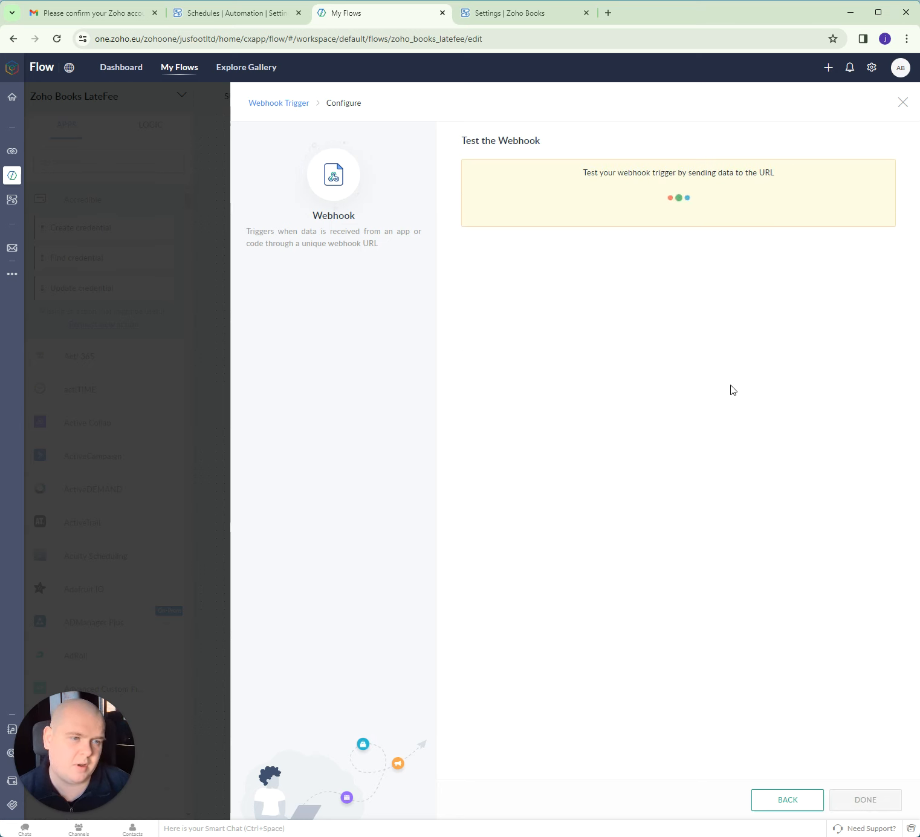
Execute the Late Fee schedule immediately in Zoho Books and return to the webhook test in Zoho Flow
{"action": "left_click", "coordinate": [235, 19]}
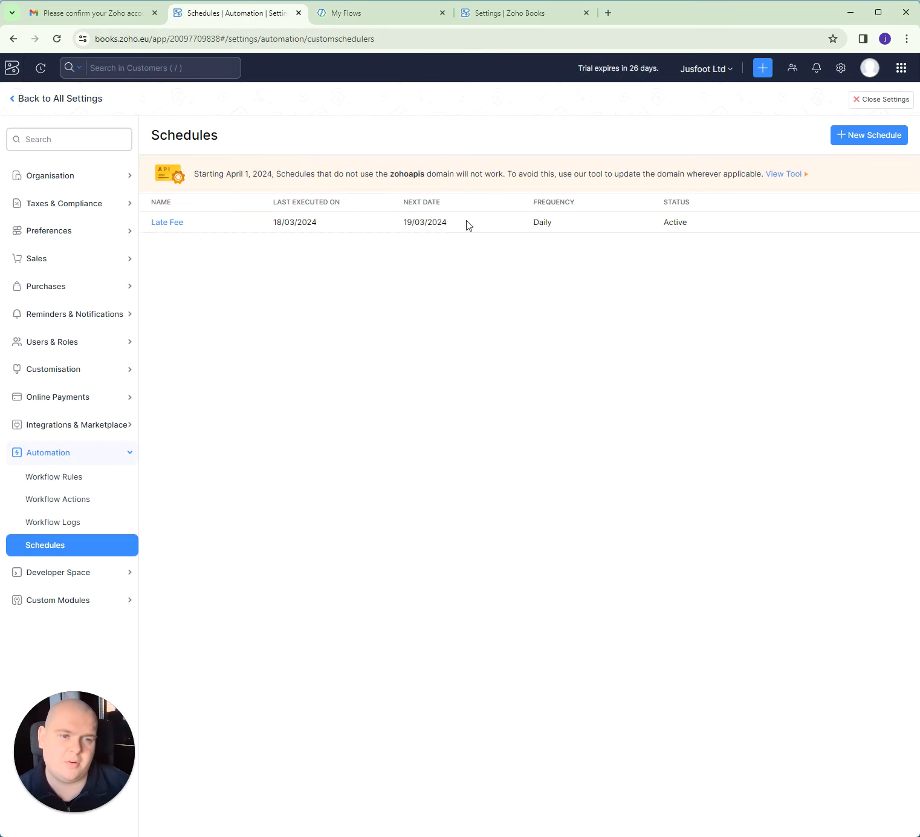
{"action": "left_click", "coordinate": [858, 223]}
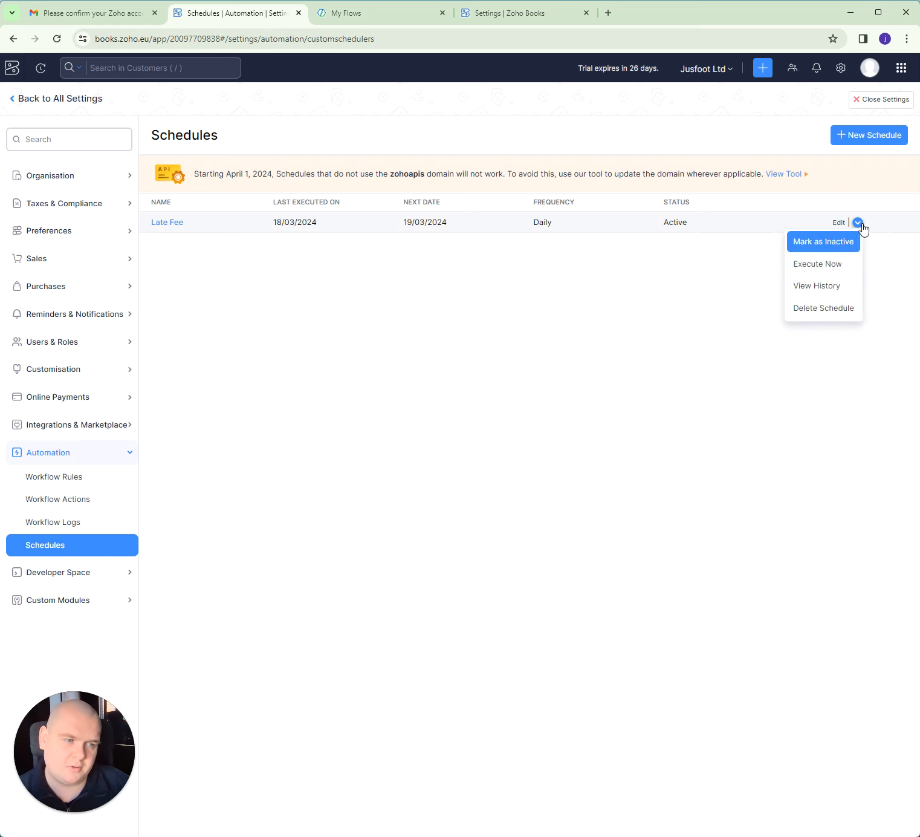
{"action": "left_click", "coordinate": [835, 269]}
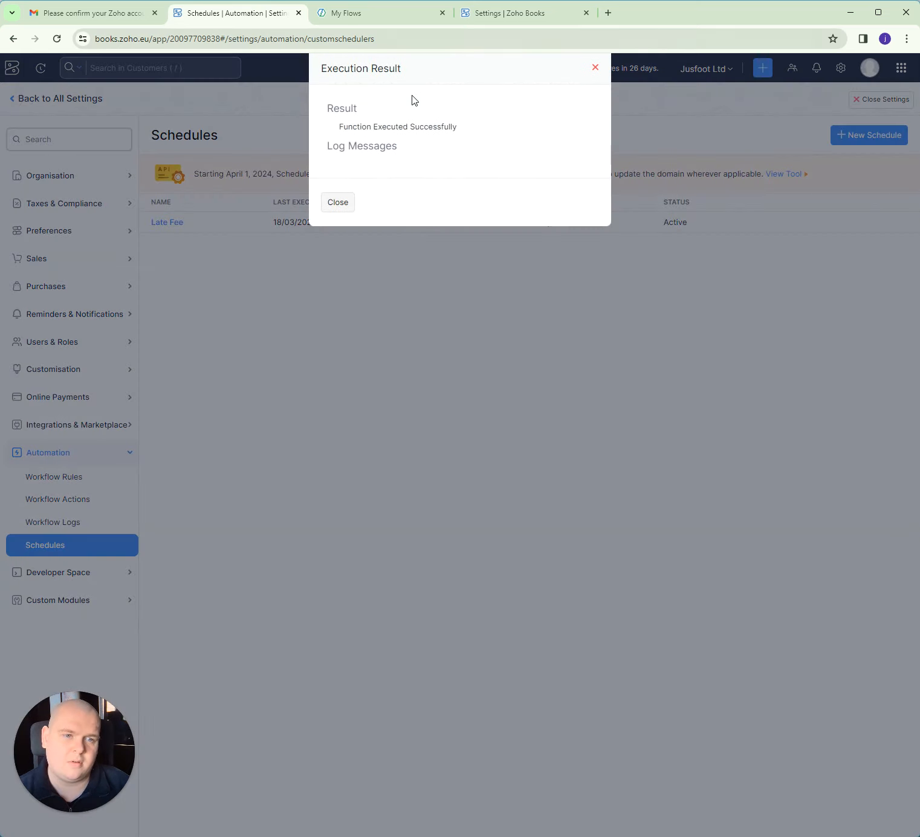
{"action": "left_click", "coordinate": [379, 23]}
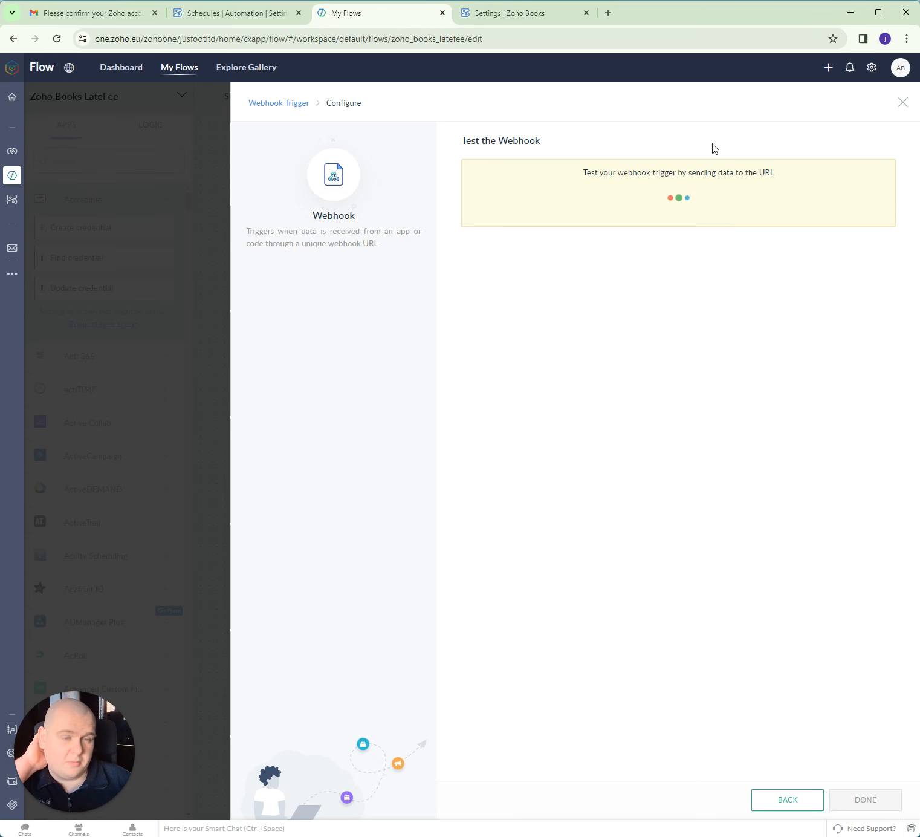
Close the unfinished Zoho Books LateFee flow and open the Webhook trigger's configuration in the existing Zoho Books Late-fee flow
{"action": "left_click", "coordinate": [903, 103]}
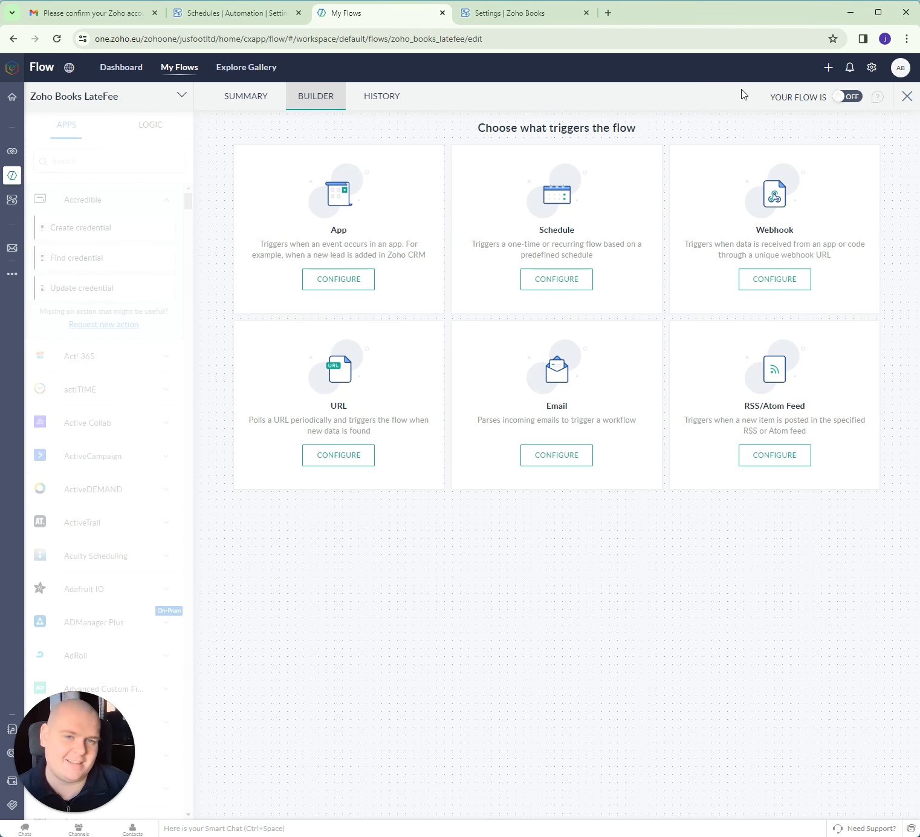
{"action": "left_click", "coordinate": [893, 92]}
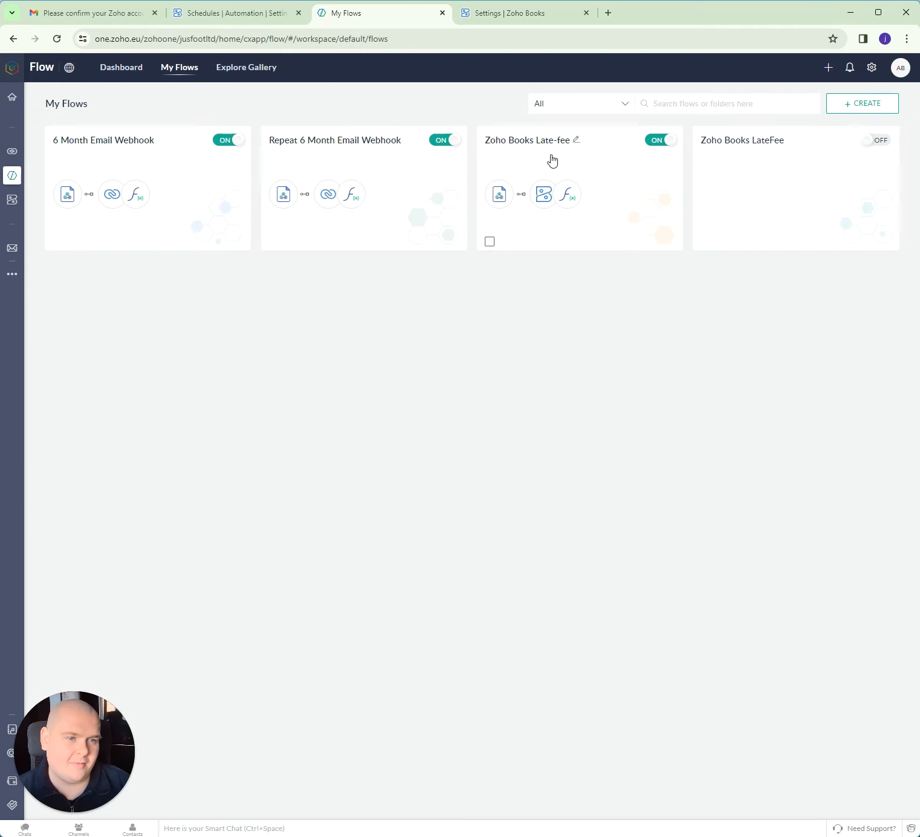
{"action": "left_click", "coordinate": [524, 152]}
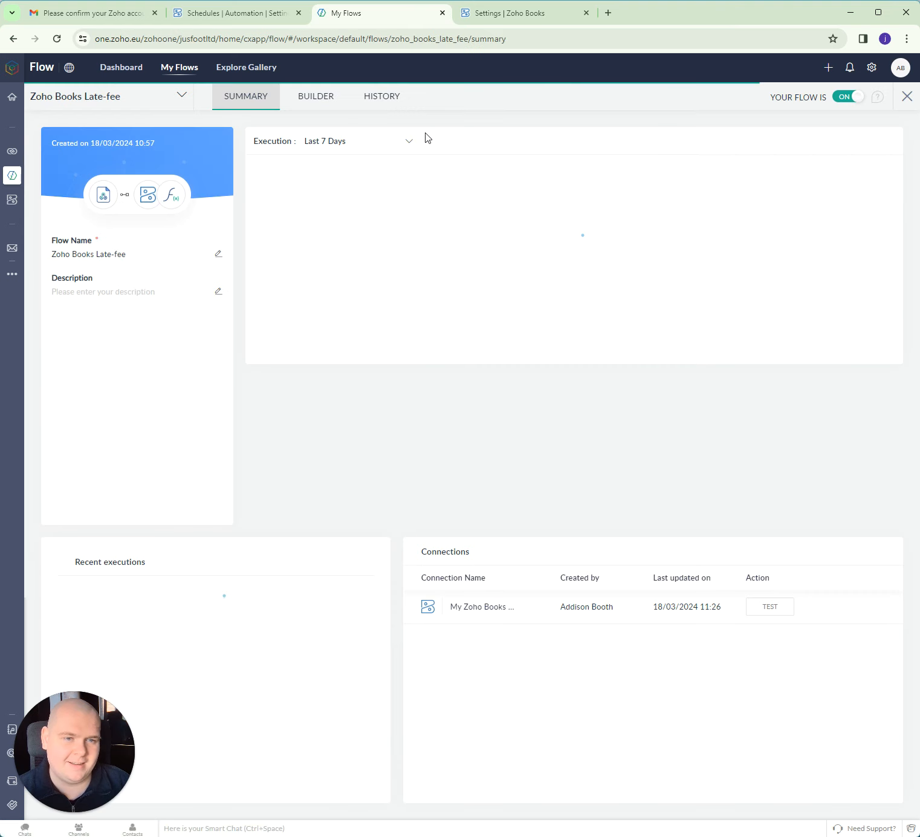
{"action": "left_click", "coordinate": [318, 103]}
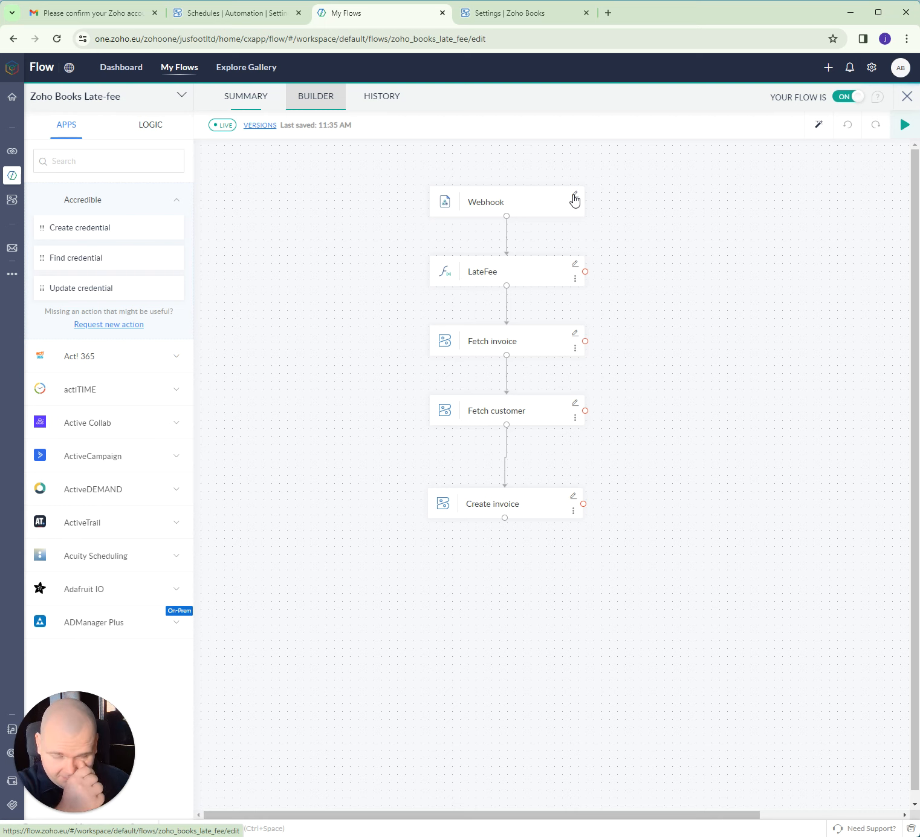
{"action": "left_click", "coordinate": [575, 195]}
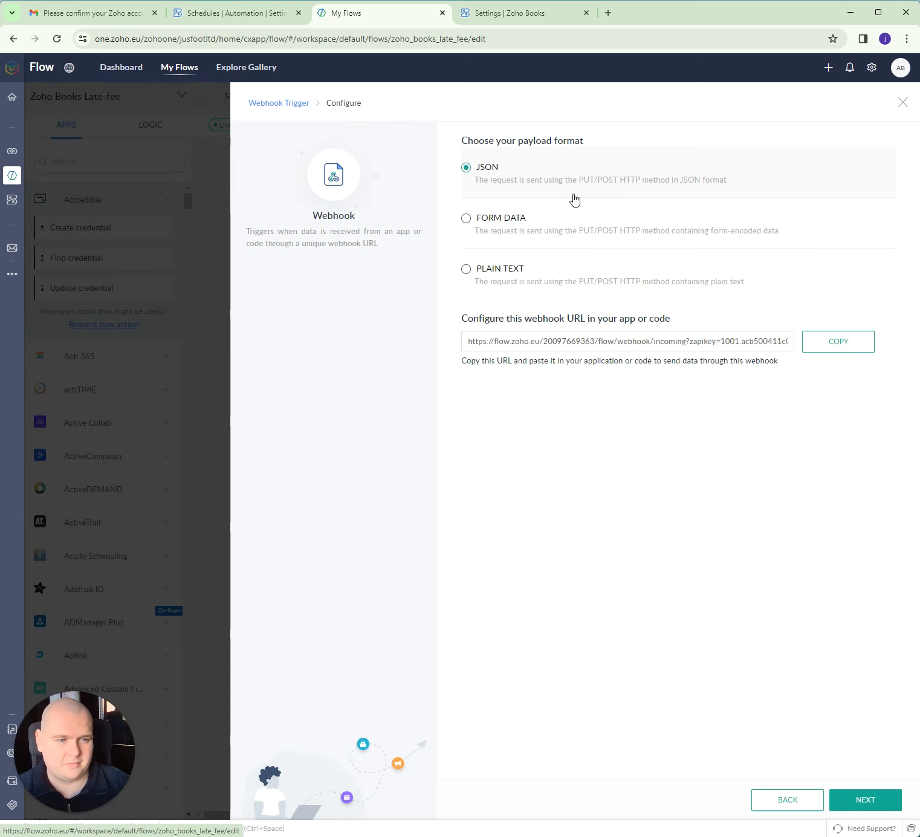
Copy the JSON webhook URL, advance to the webhook test stage and restart the test
{"action": "left_click", "coordinate": [855, 344]}
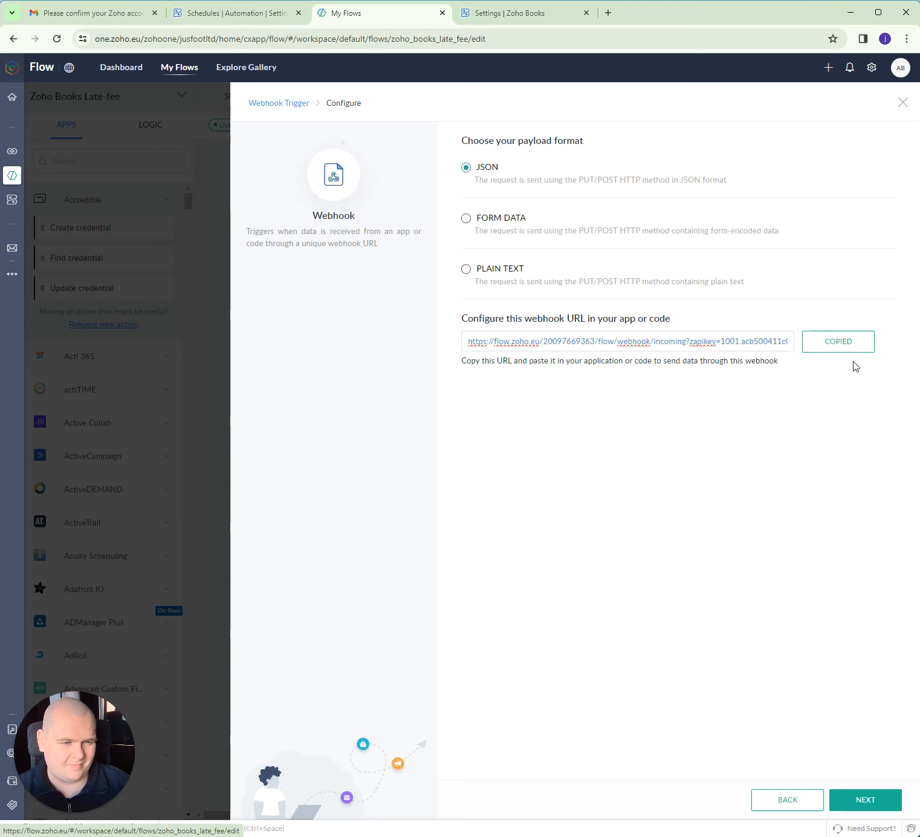
{"action": "left_click", "coordinate": [884, 803]}
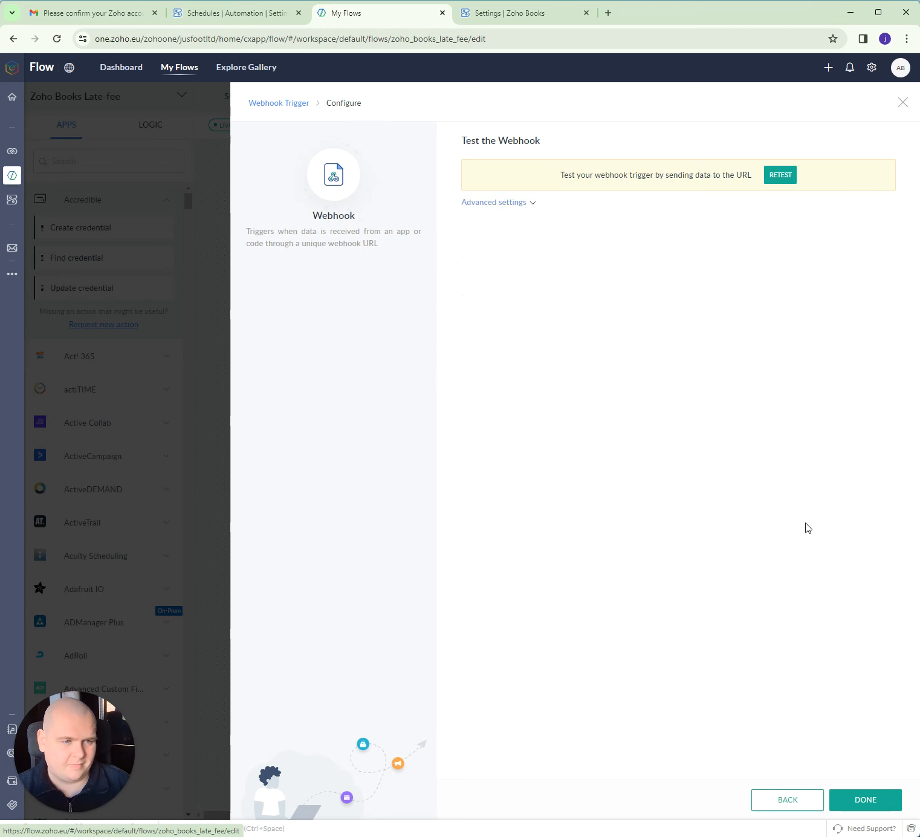
{"action": "left_click", "coordinate": [777, 176]}
Switch to Zoho Books to execute the Late Fee schedule immediately, and return to Zoho Flow to close the webhook configuration
{"action": "left_click", "coordinate": [217, 17]}
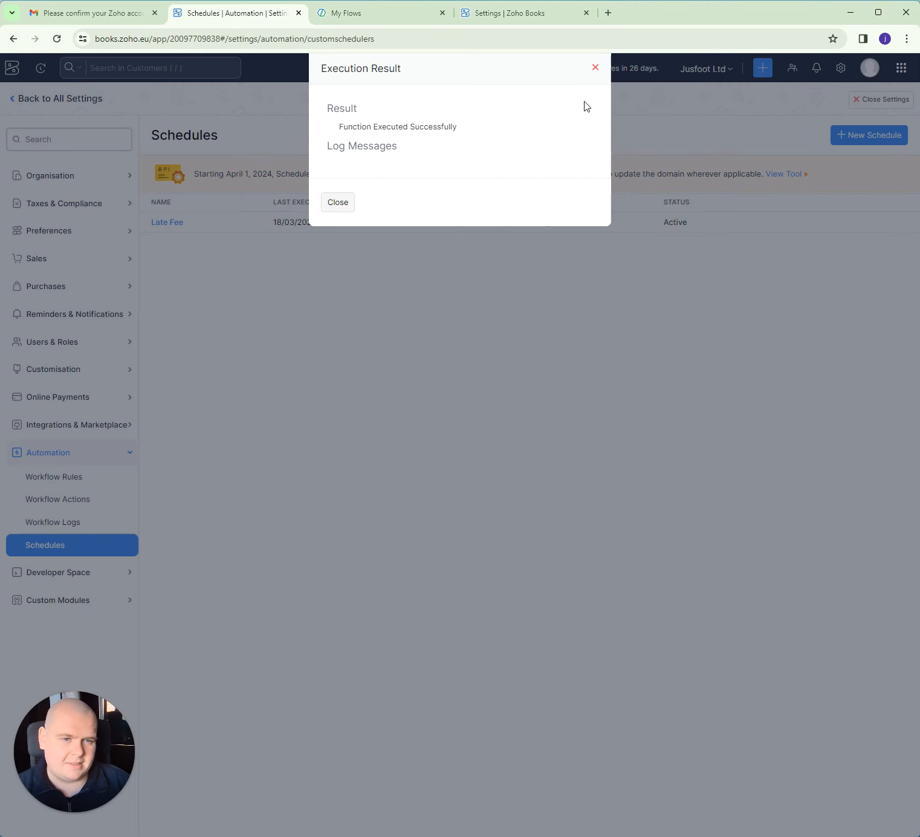
{"action": "left_click", "coordinate": [595, 71]}
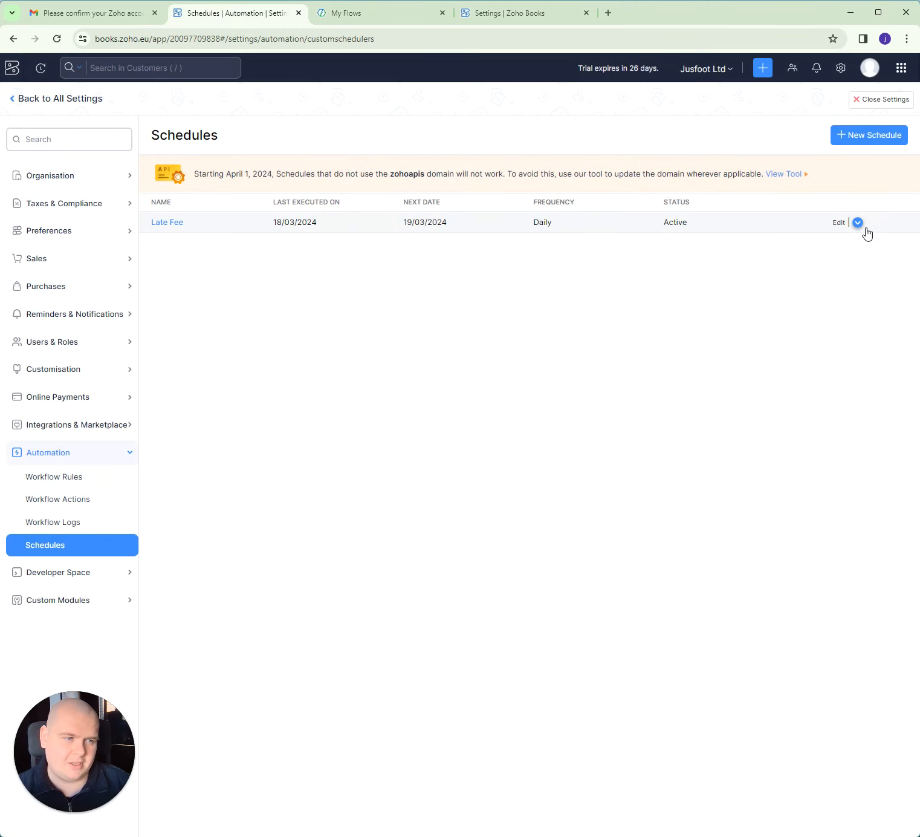
{"action": "left_click", "coordinate": [859, 224]}
{"action": "left_click", "coordinate": [832, 264]}
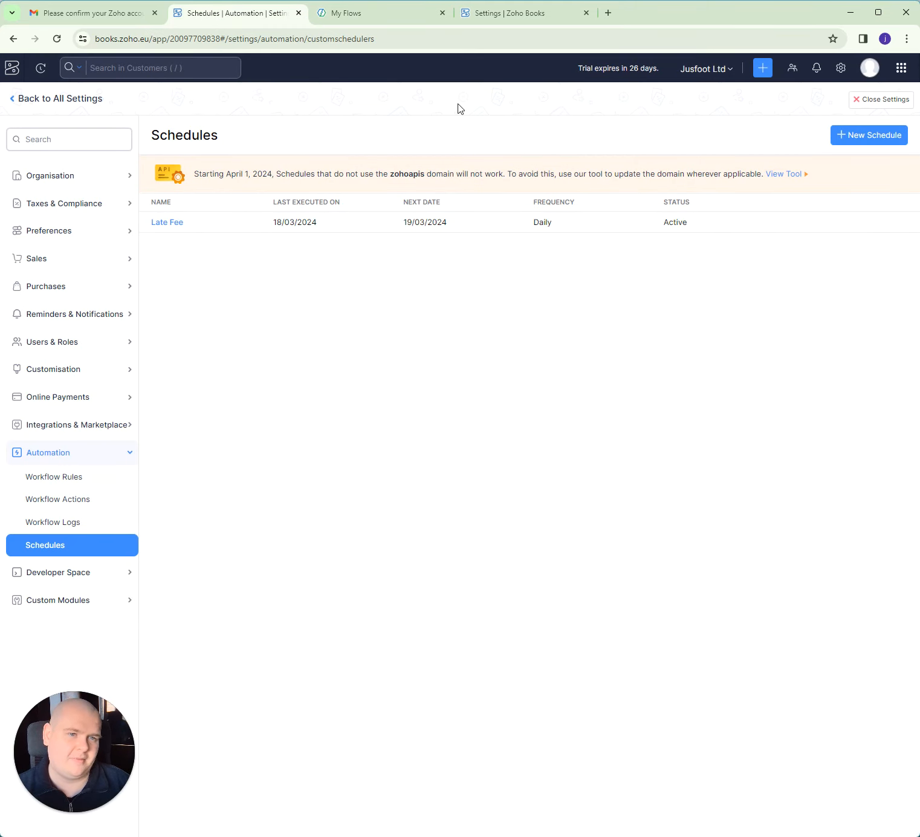
{"action": "left_click", "coordinate": [363, 19]}
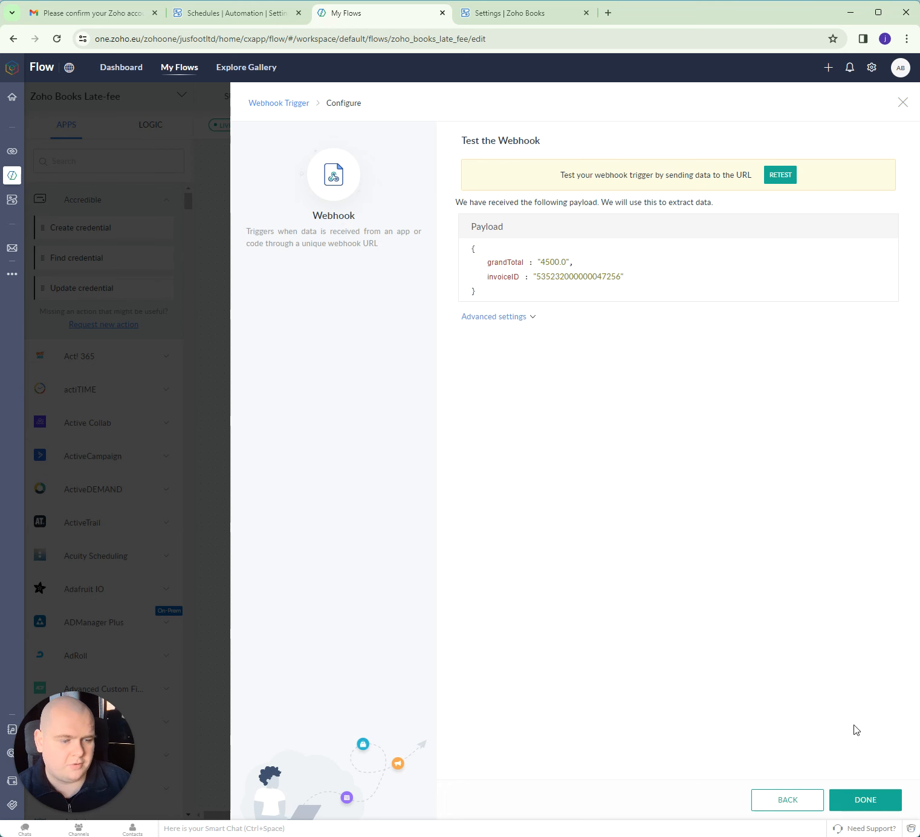
{"action": "left_click", "coordinate": [903, 103]}
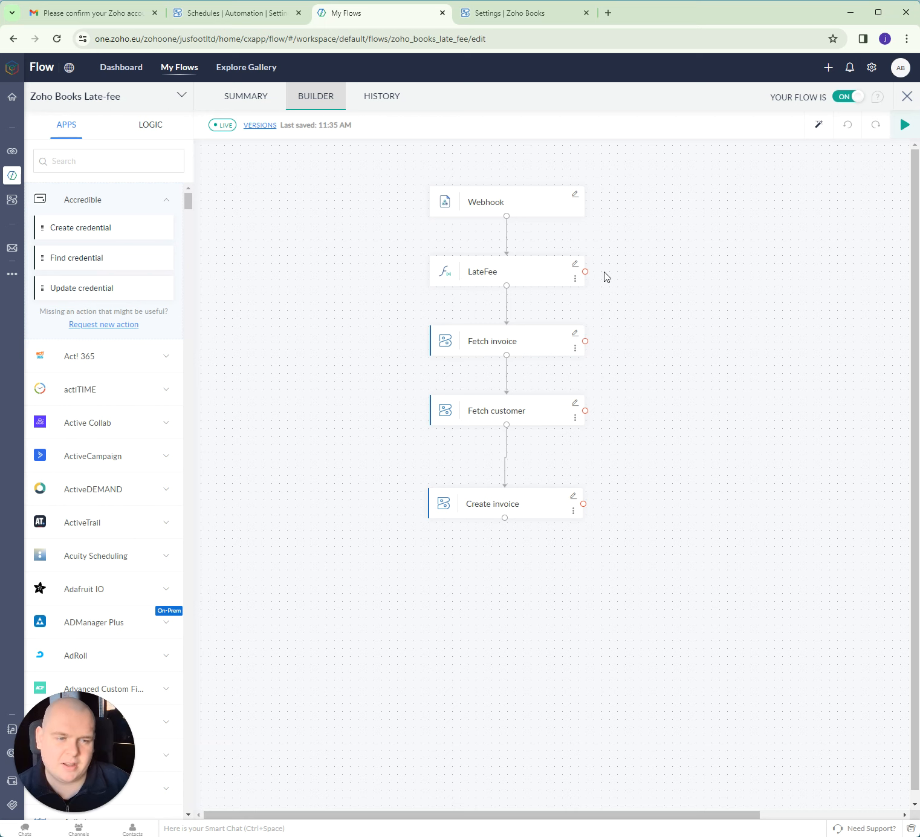
Start a new custom function in the flow's logic elements and name it LateFee2
{"action": "left_click", "coordinate": [152, 125]}
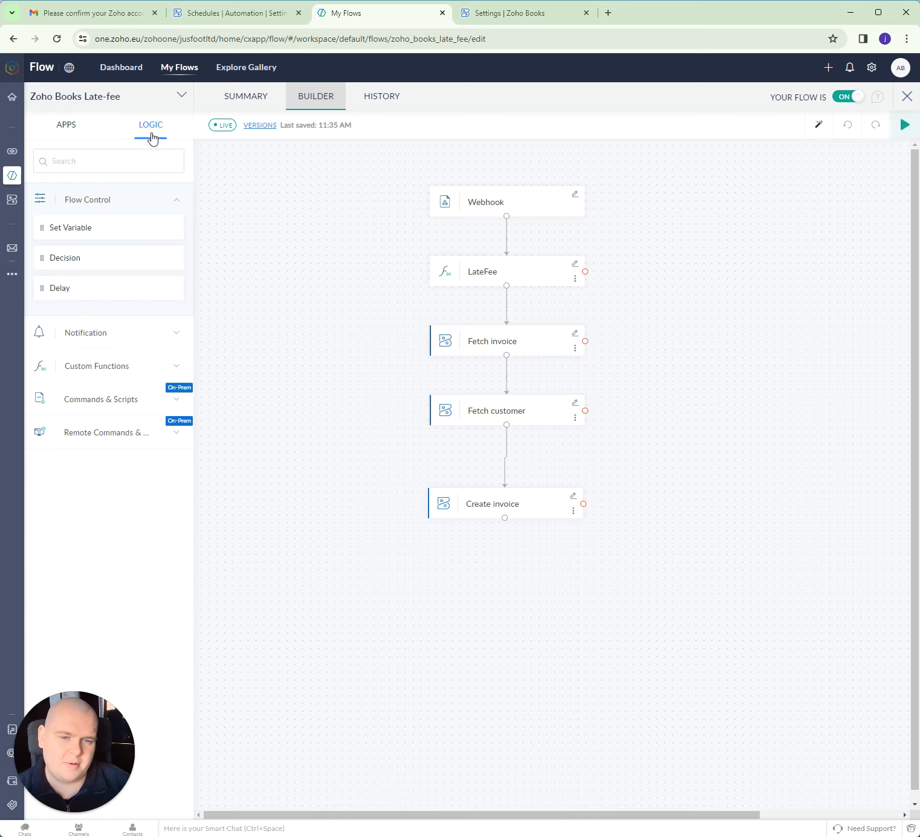
{"action": "left_click", "coordinate": [139, 372]}
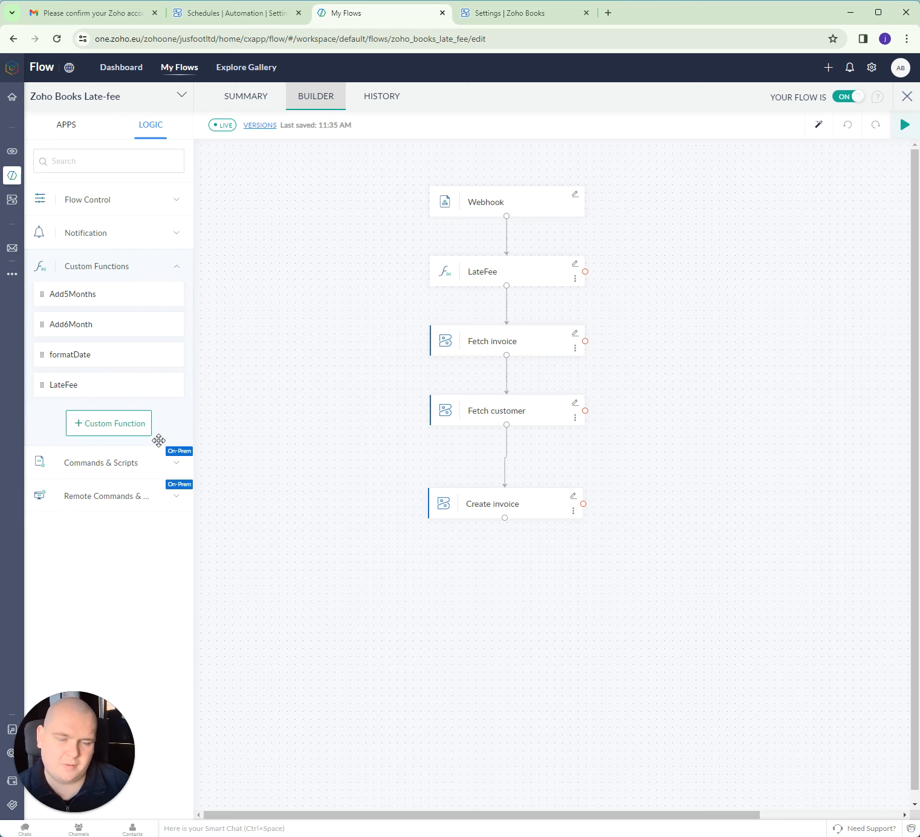
{"action": "left_click", "coordinate": [98, 425]}
{"action": "left_click", "coordinate": [517, 206]}
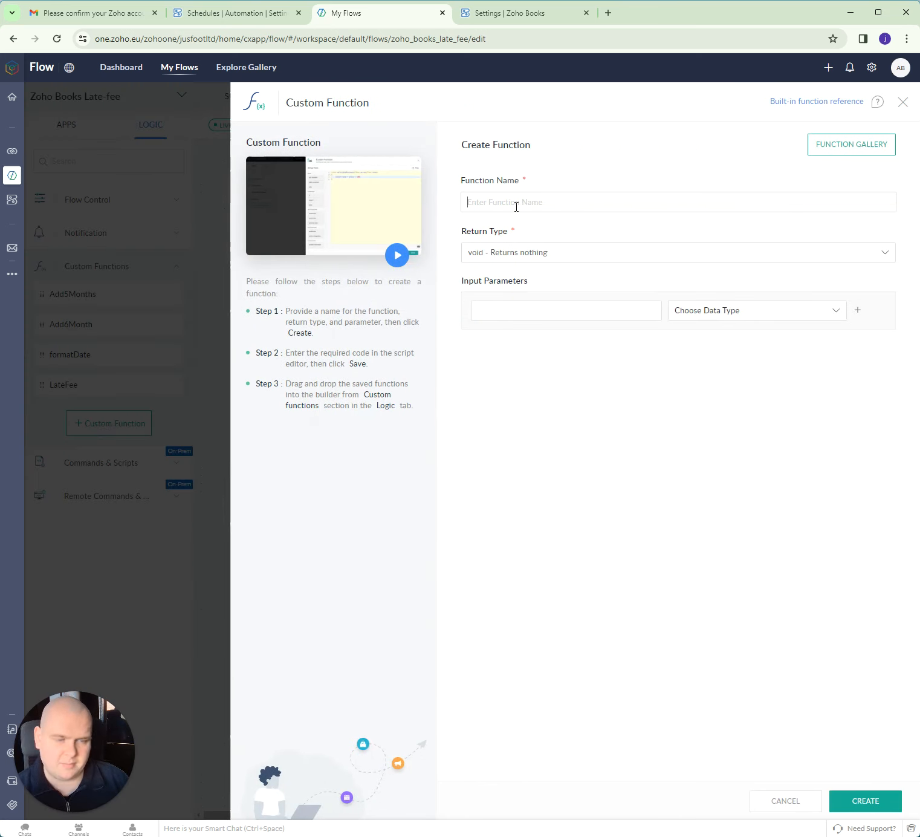
{"action": "type", "text": "late"}
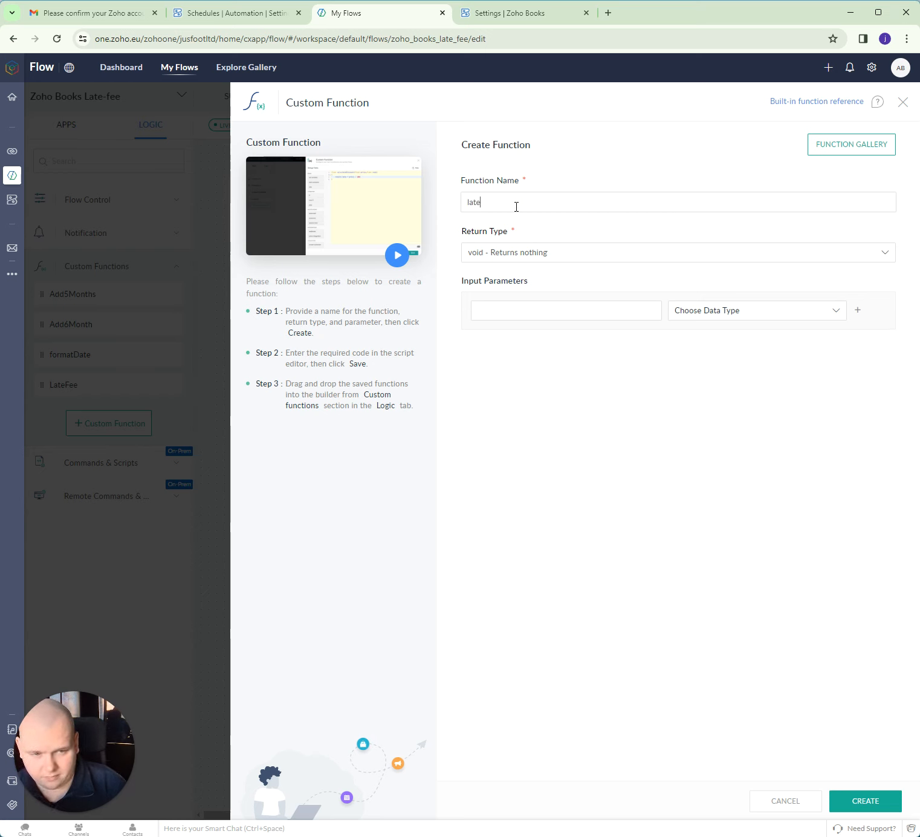
{"action": "key", "text": "BackSpace"}
{"action": "key", "text": "BackSpace"}
{"action": "key", "text": "BackSpace"}
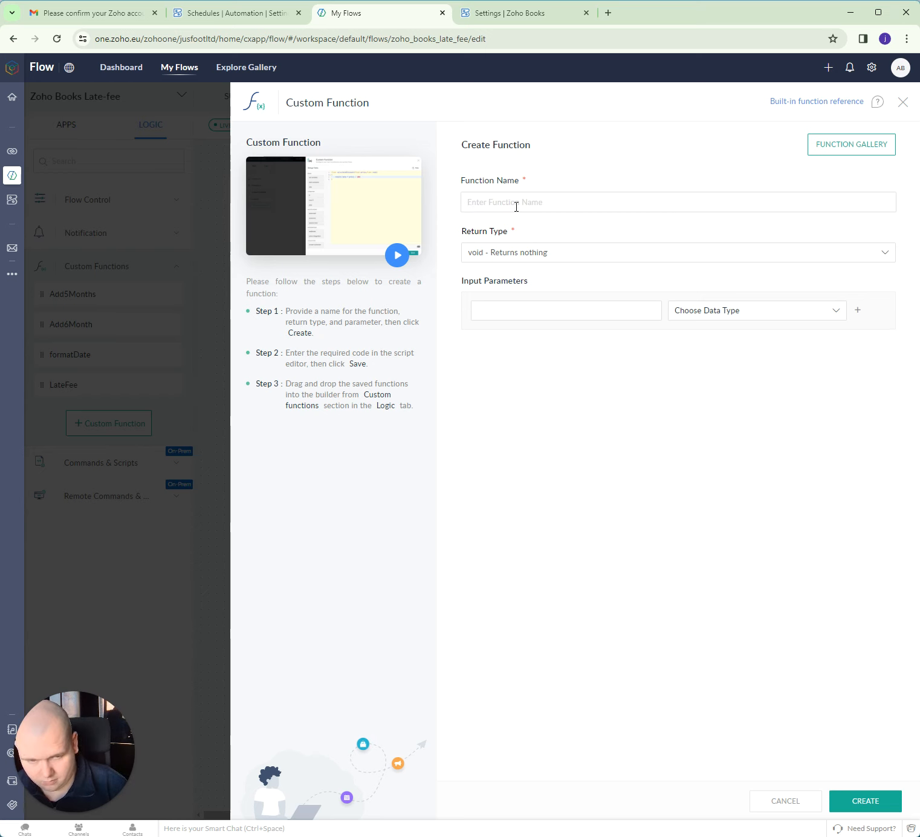
{"action": "type", "text": "LateFee2"}
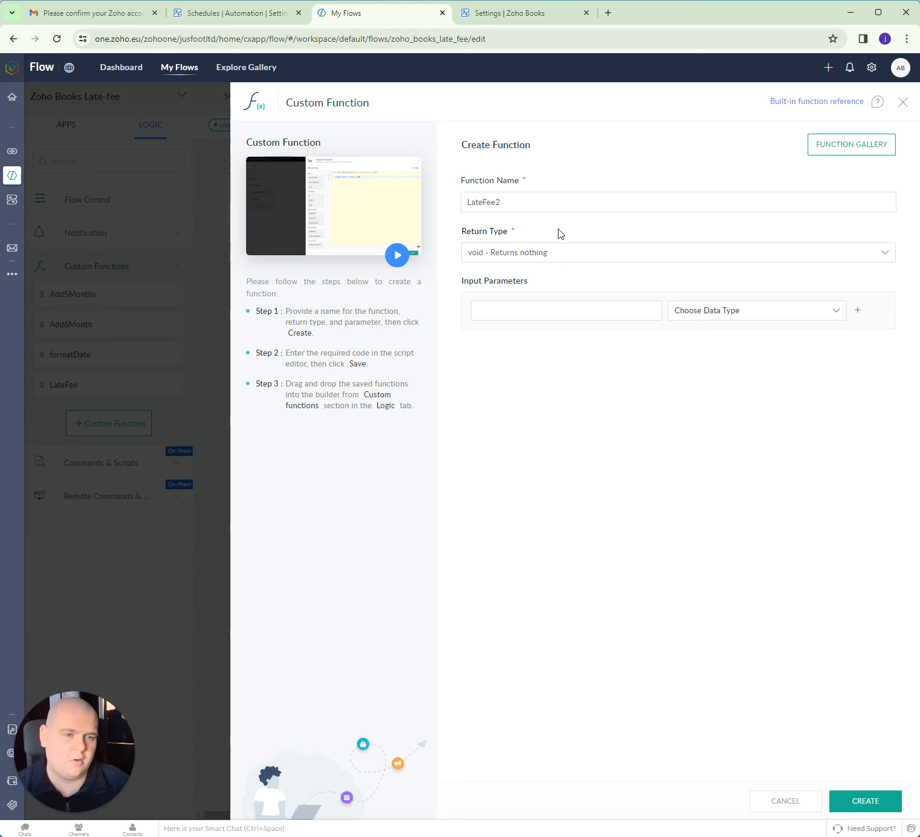
Create the LateFee2 function with a float return type and a float input parameter named GrandTotal
{"action": "left_click", "coordinate": [561, 259]}
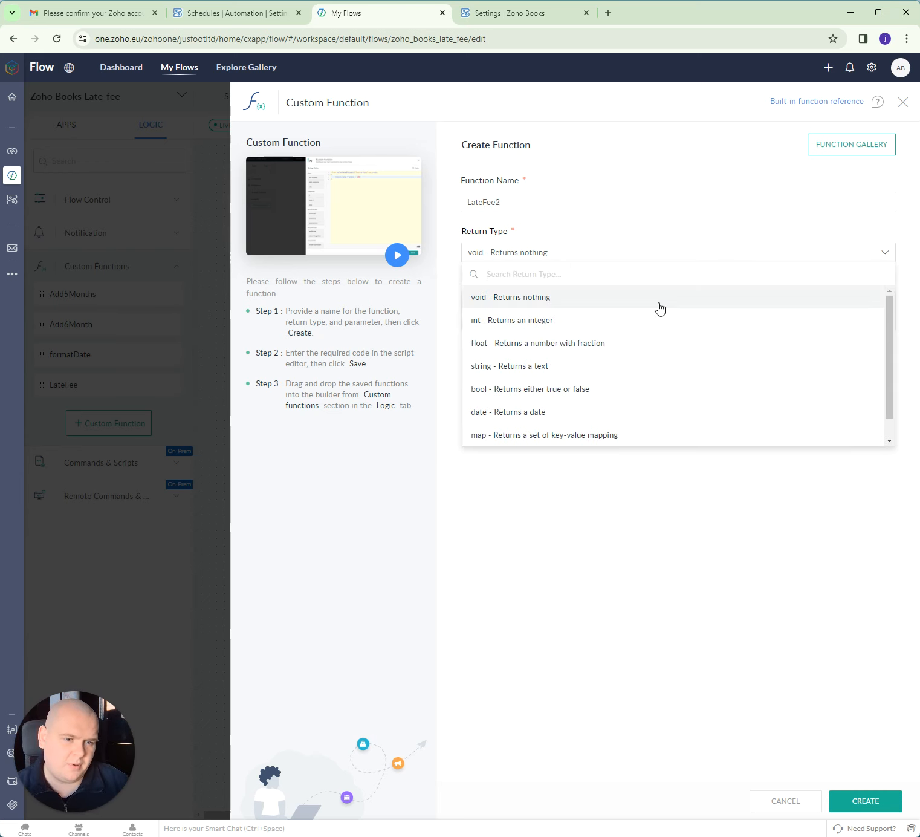
{"action": "left_click", "coordinate": [601, 343]}
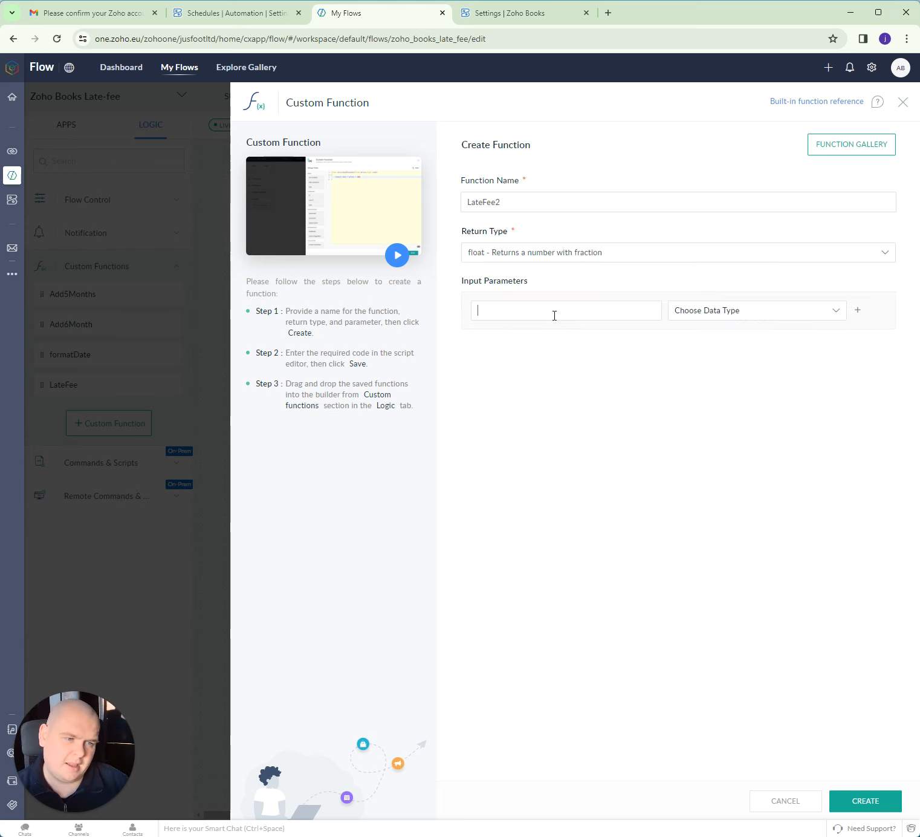
{"action": "left_click", "coordinate": [699, 318]}
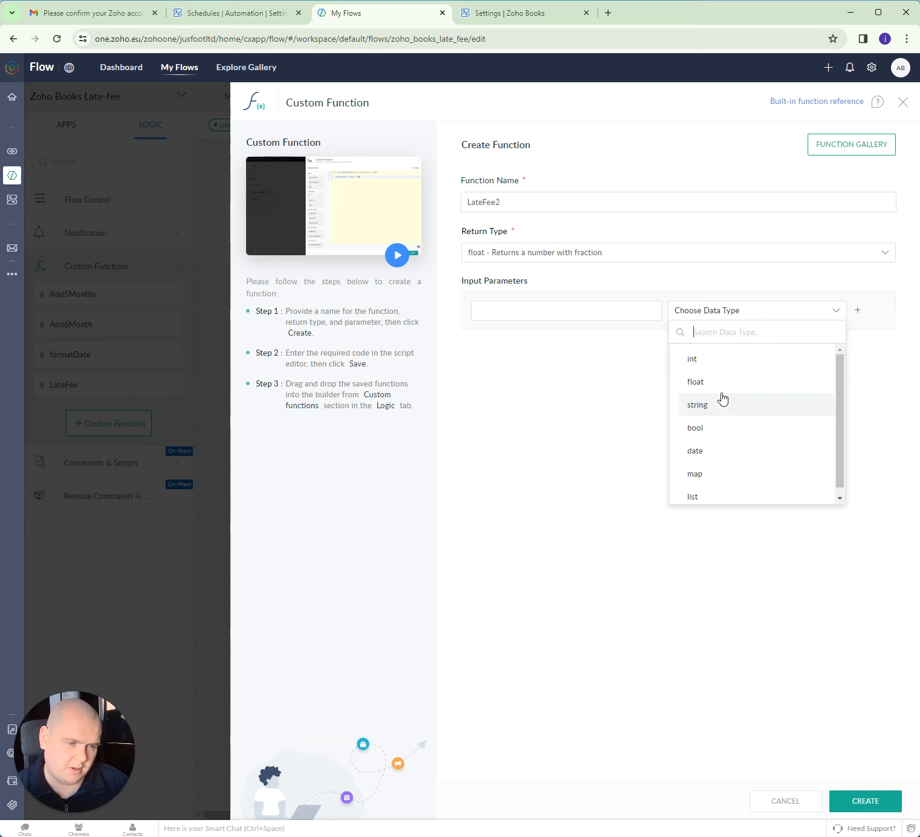
{"action": "left_click", "coordinate": [716, 382]}
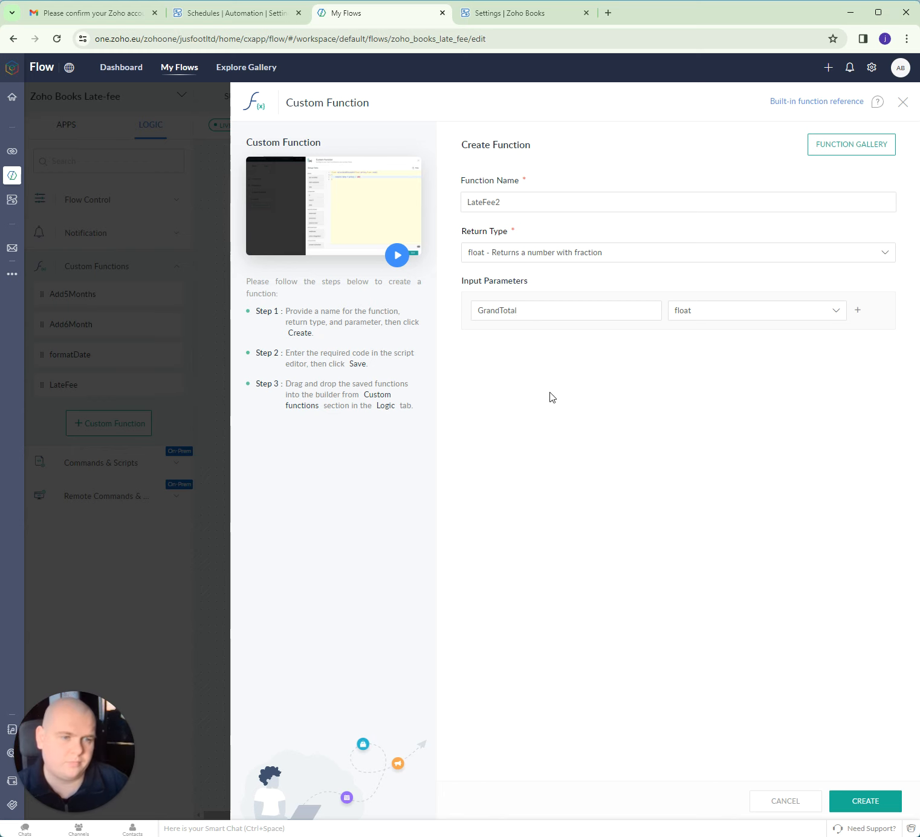
{"action": "left_click", "coordinate": [866, 801]}
Write LateFee2's code as NewValue=GrandTotal/100*25; followed by return NewValue, save the function and close its editor
{"action": "left_click", "coordinate": [401, 150]}
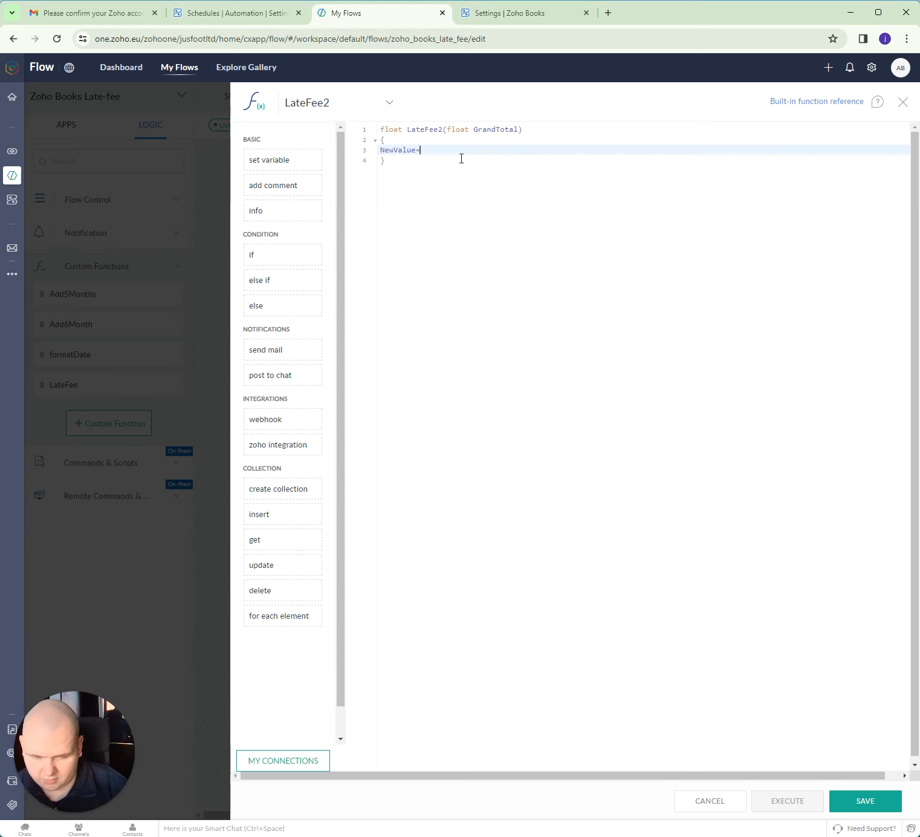
{"action": "type", "text": "Gra"}
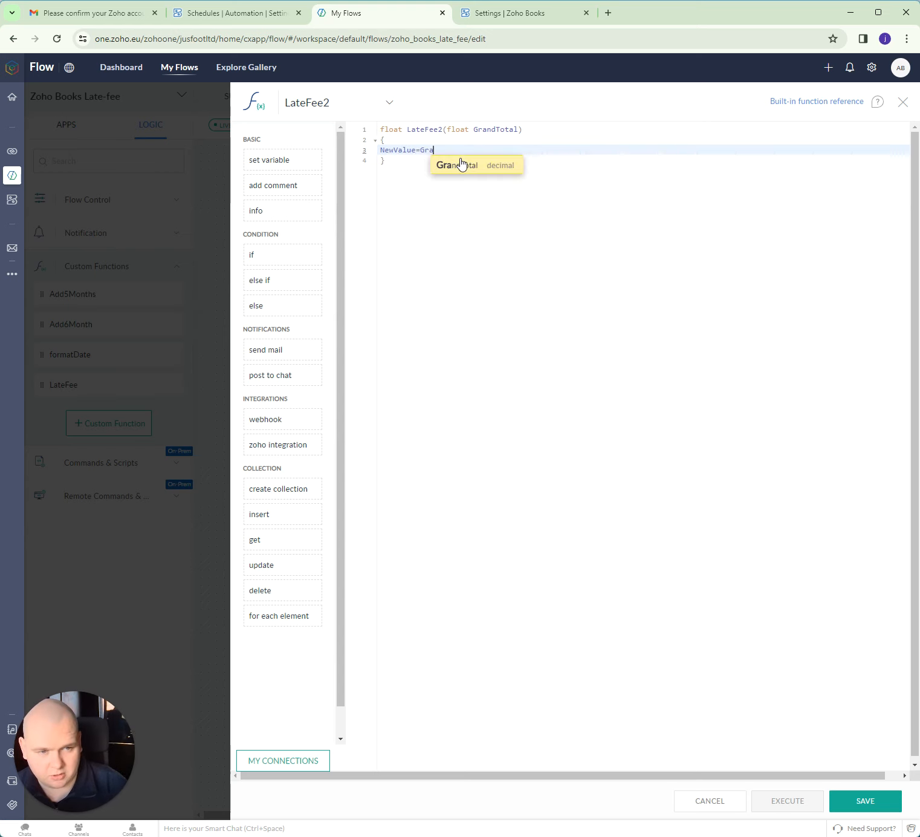
{"action": "left_click", "coordinate": [462, 164]}
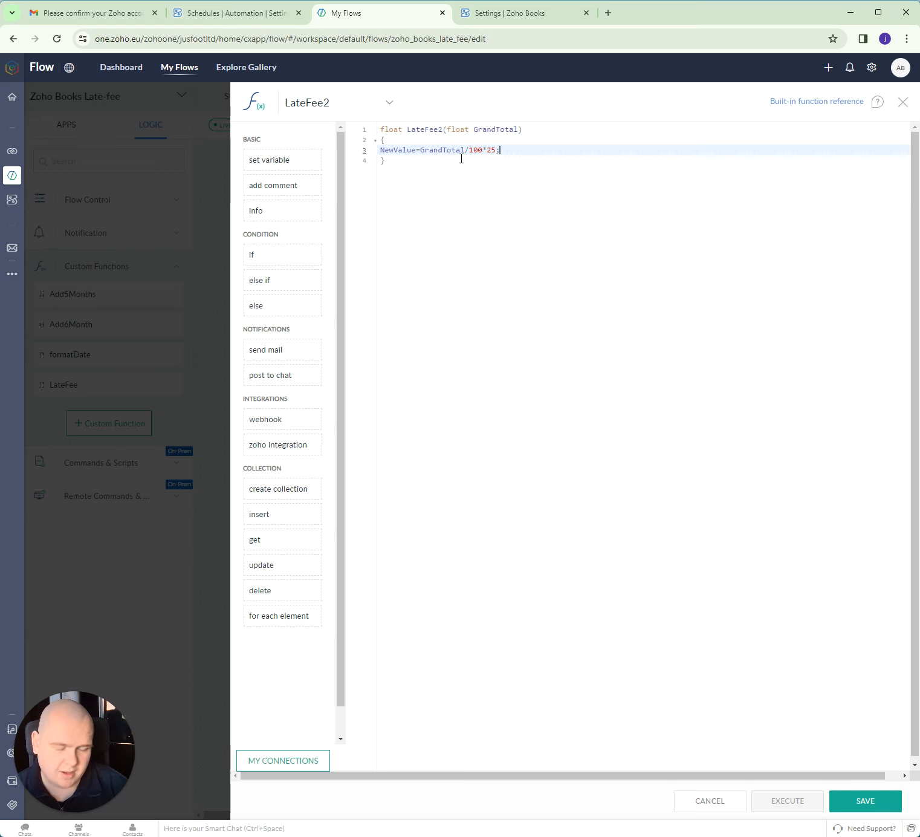
{"action": "key", "text": "Return"}
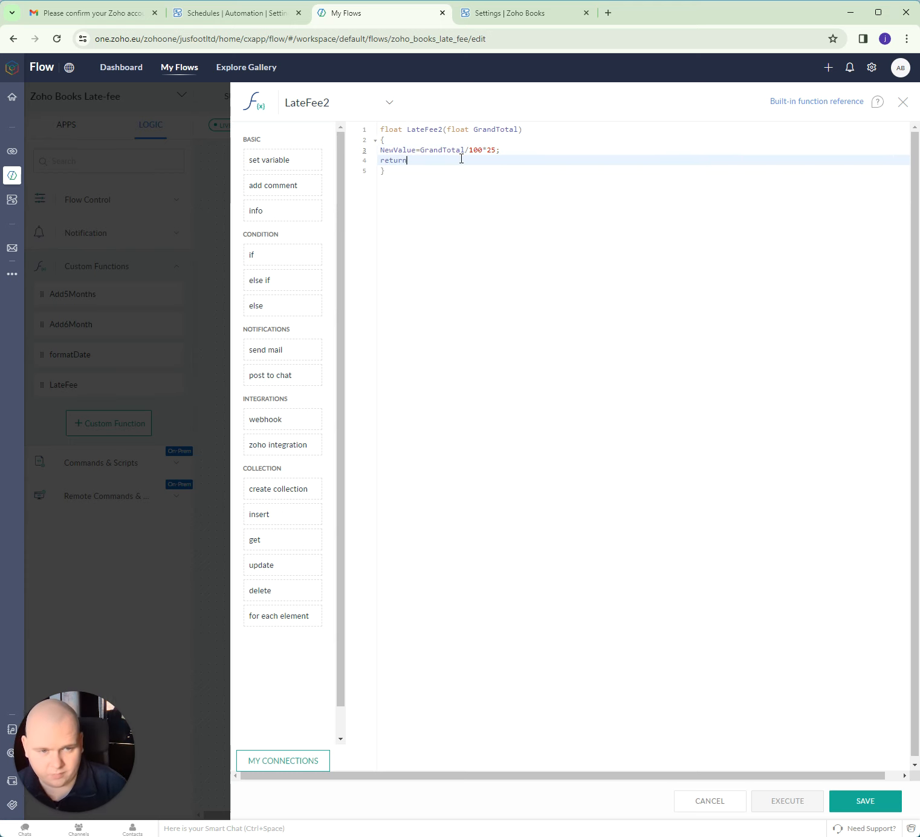
{"action": "type", "text": "return New"}
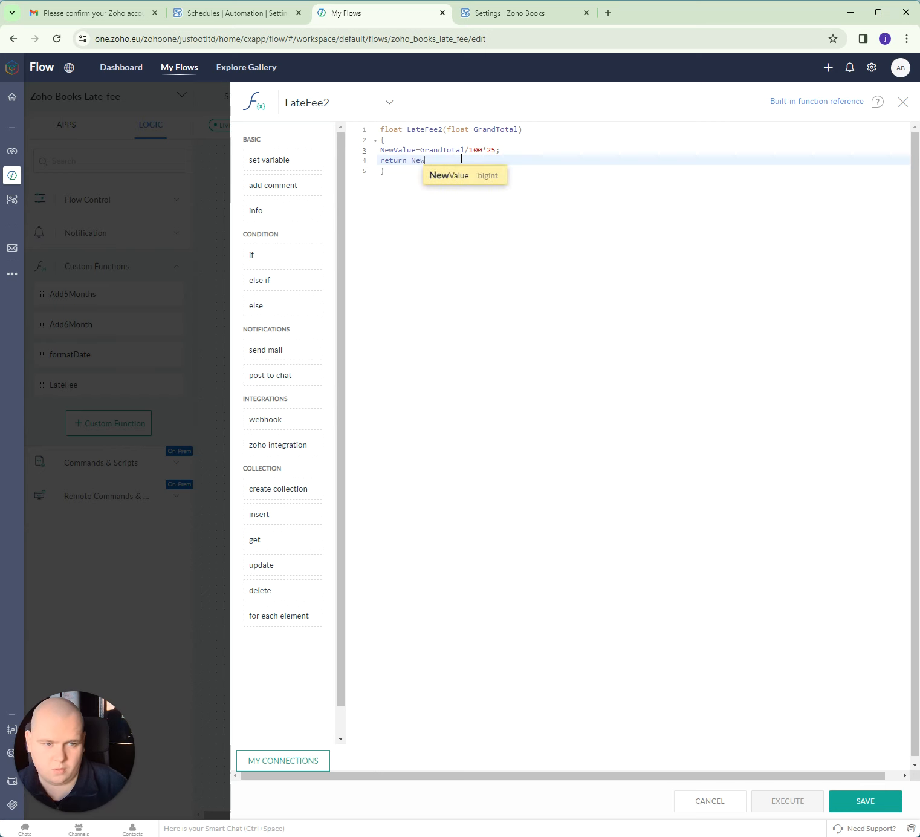
{"action": "left_click", "coordinate": [459, 176]}
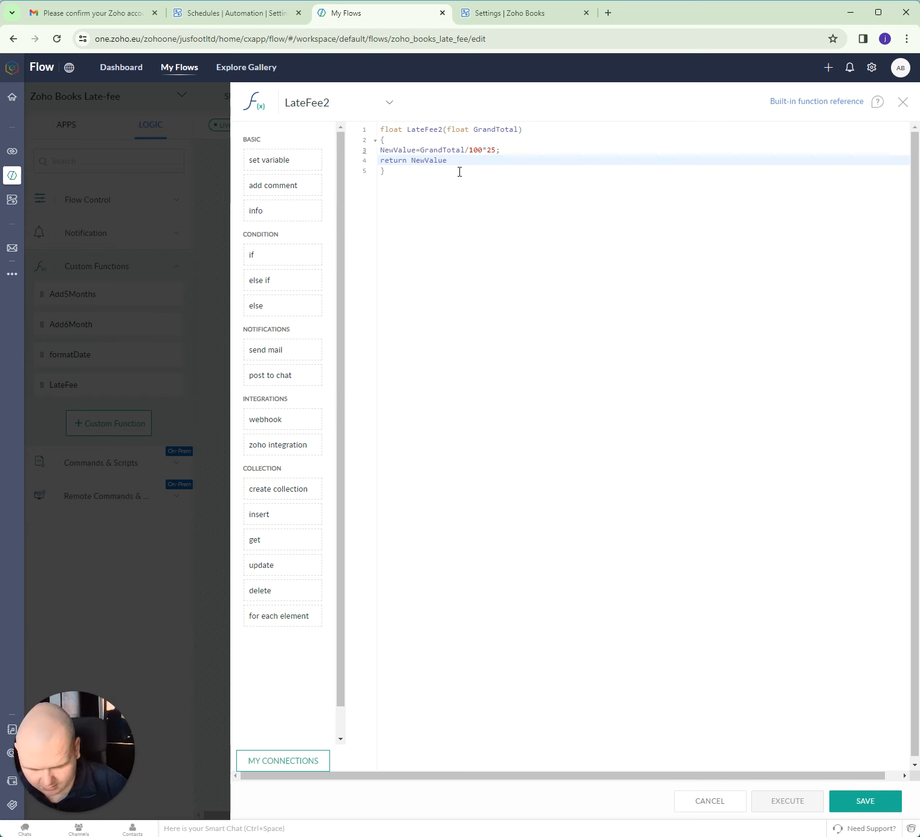
{"action": "left_click", "coordinate": [873, 802]}
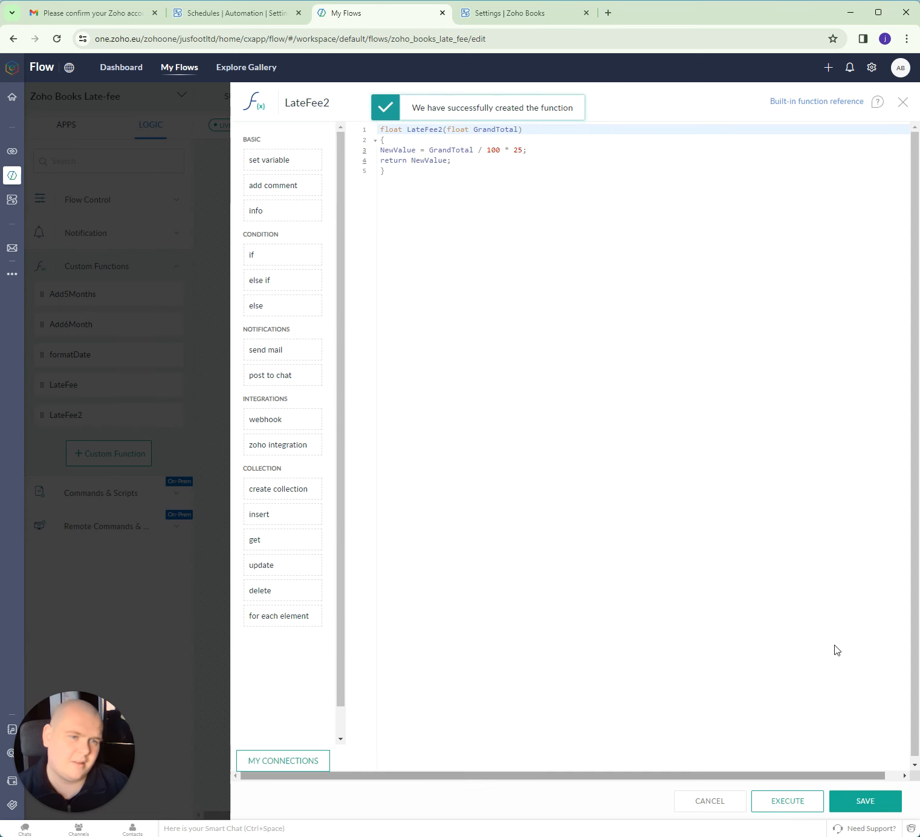
{"action": "left_click", "coordinate": [903, 102]}
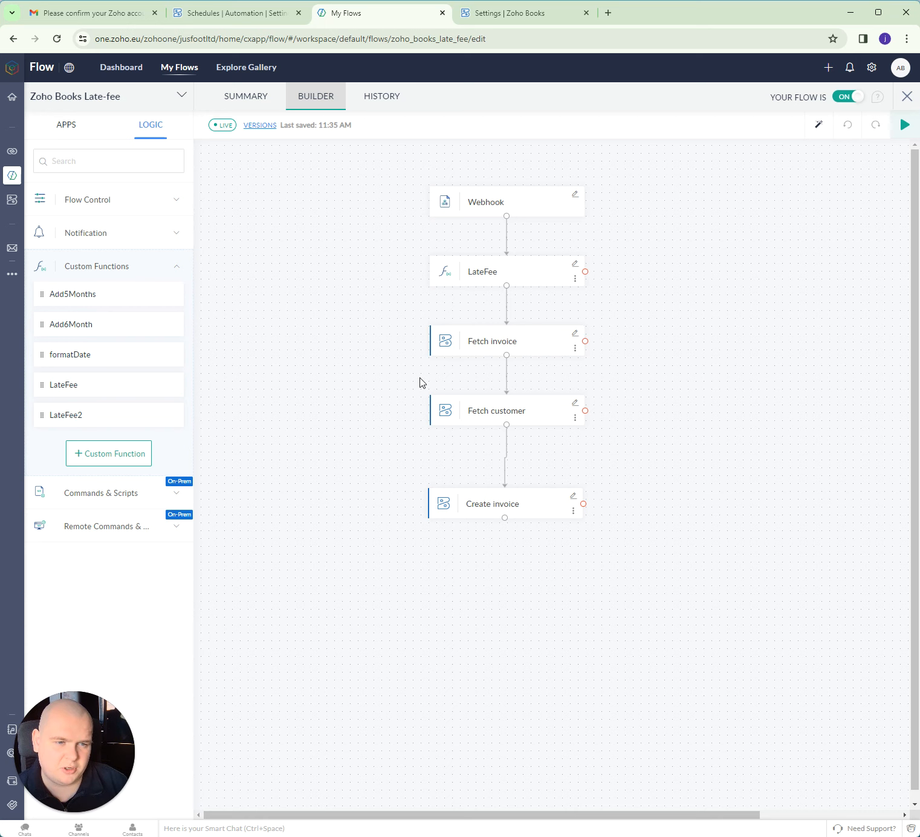
Delete the connector between the Webhook trigger and the LateFee function and redraw it
{"action": "left_click", "coordinate": [507, 246]}
{"action": "left_click", "coordinate": [500, 477]}
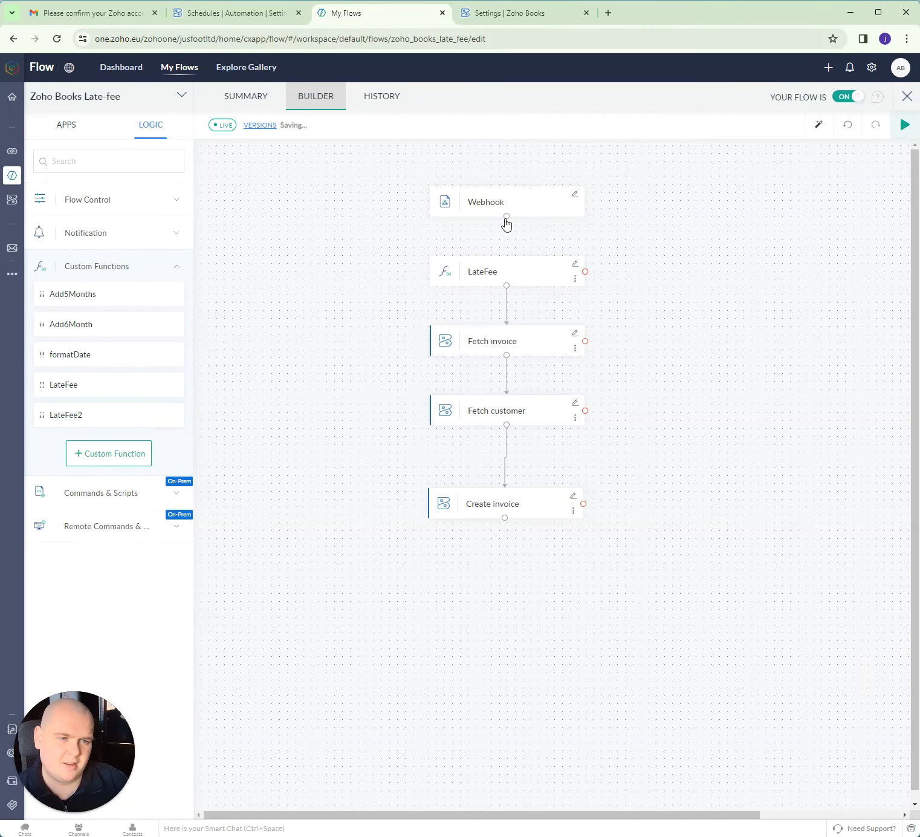
{"action": "left_click_drag", "start_coordinate": [506, 219], "coordinate": [507, 269]}
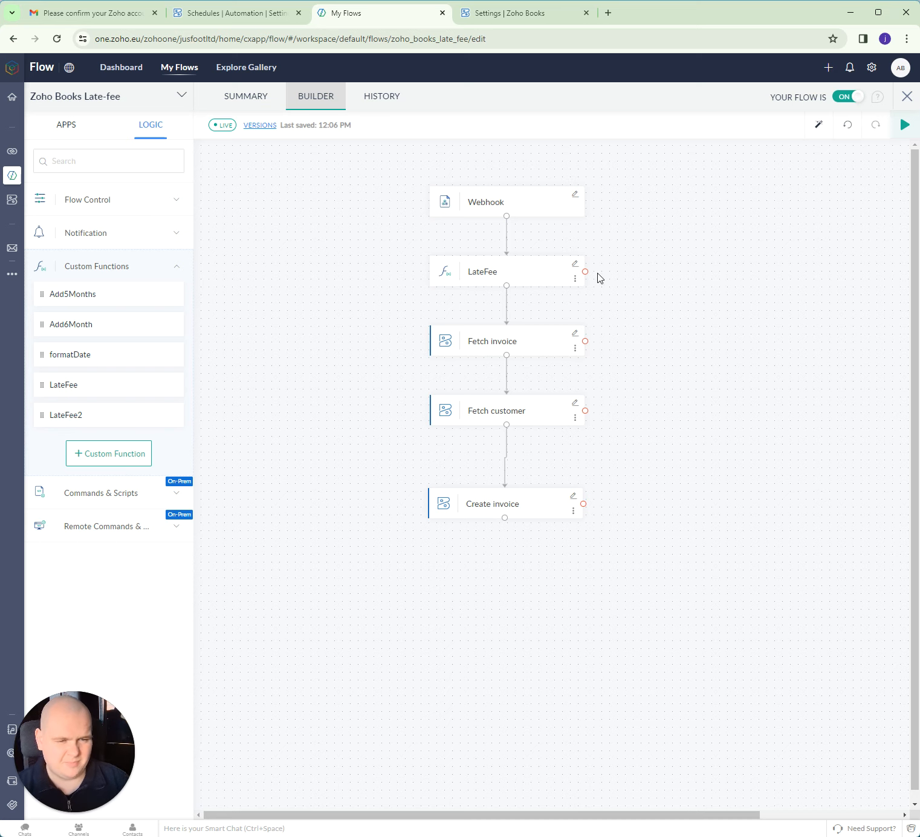
Remap the LateFee function's GrandTotal parameter to the webhook payload's Grandtotal variable and save the function settings
{"action": "left_click", "coordinate": [577, 265]}
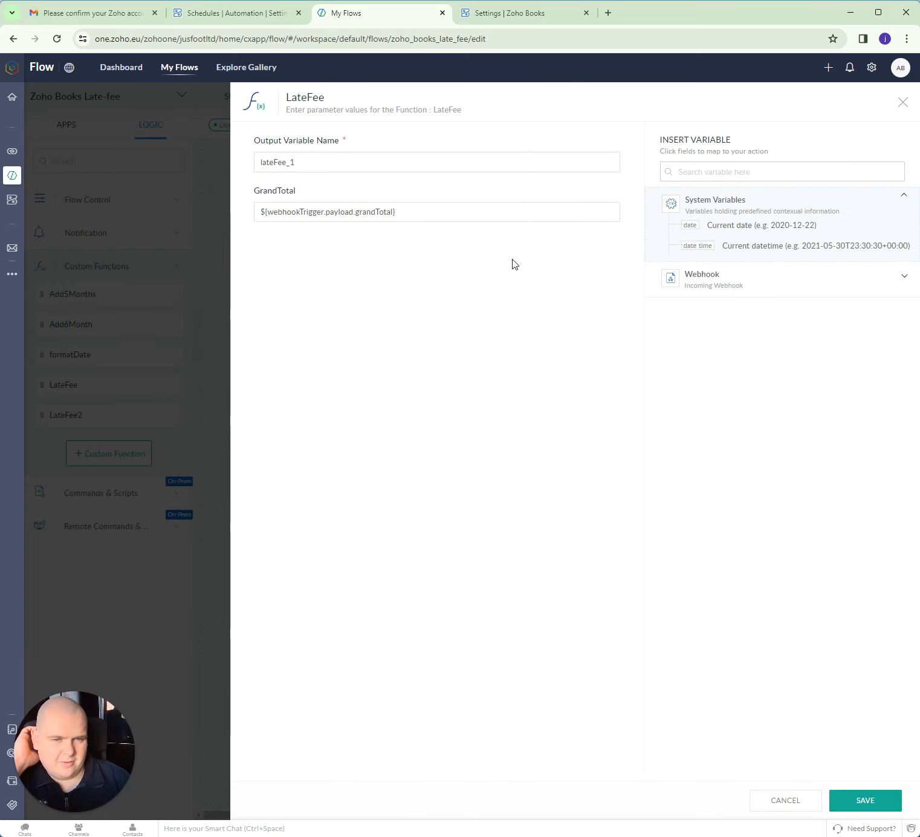
{"action": "left_click", "coordinate": [434, 212]}
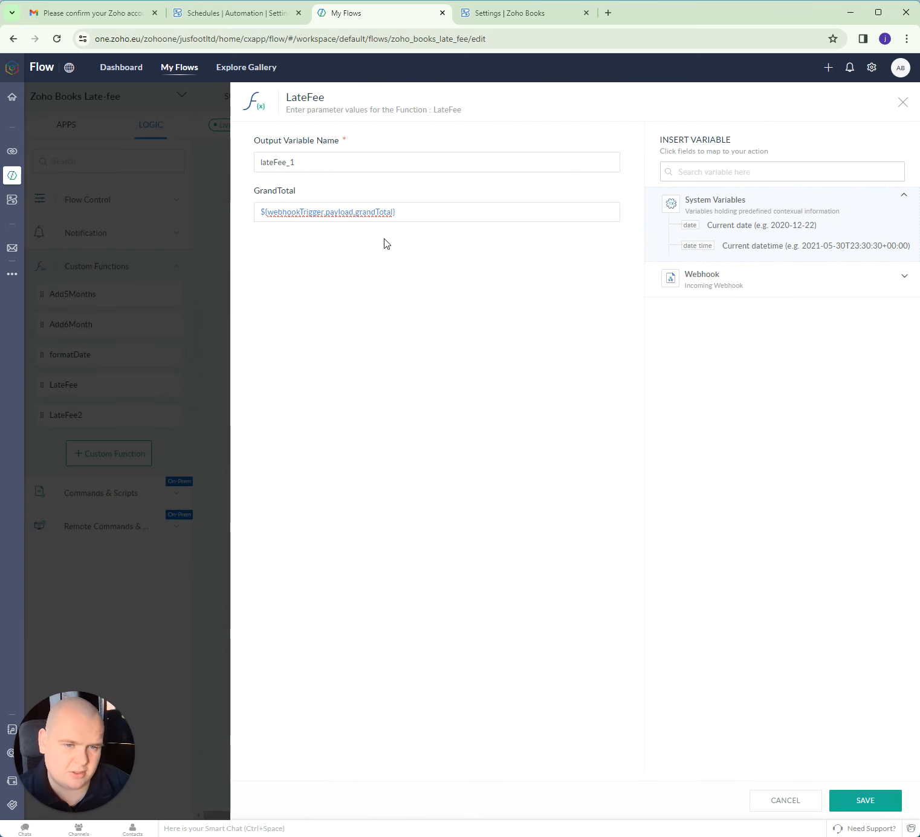
{"action": "key", "text": "ctrl+a"}
{"action": "key", "text": "BackSpace"}
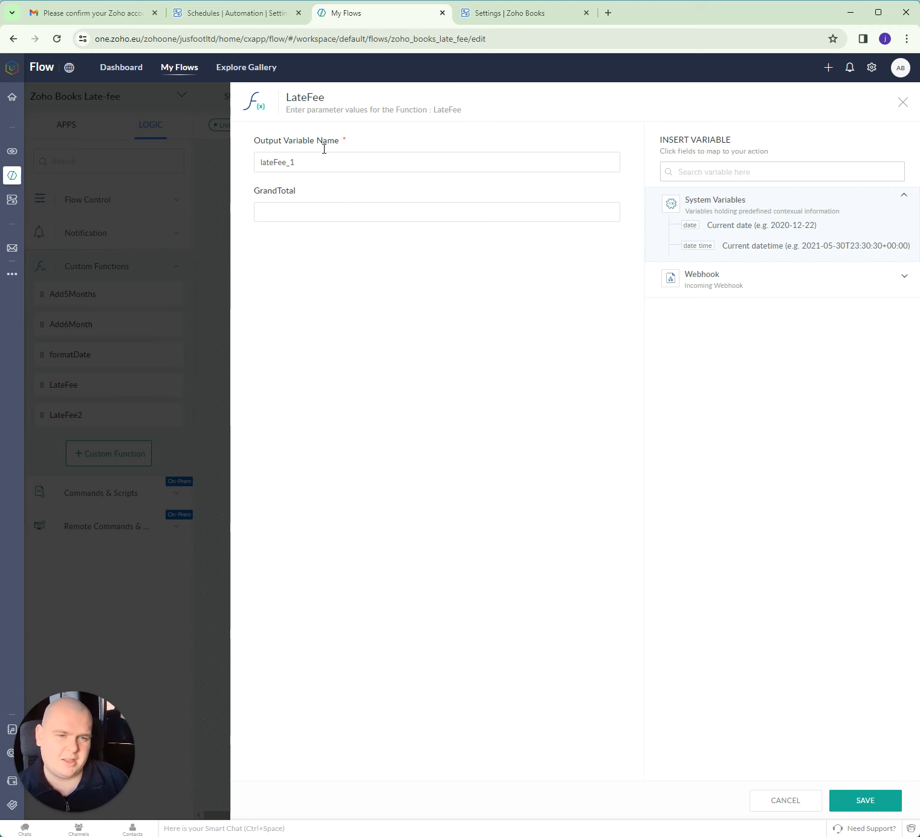
{"action": "left_click", "coordinate": [716, 277]}
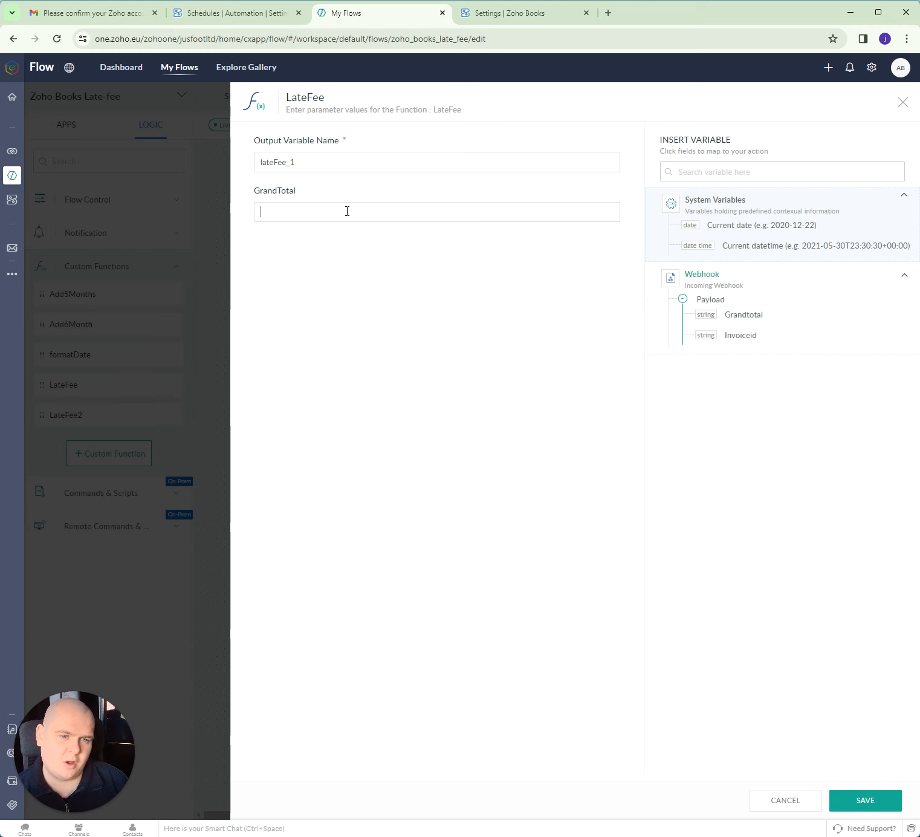
{"action": "left_click", "coordinate": [743, 314]}
{"action": "left_click", "coordinate": [865, 800]}
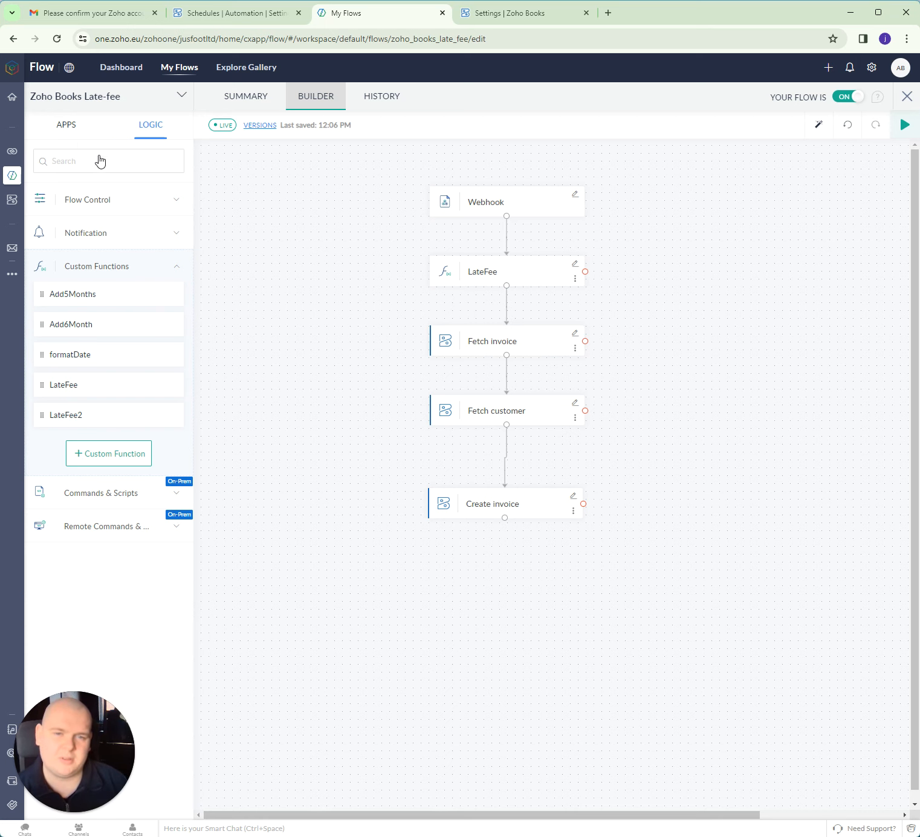
Search the available apps for Zoho Books and browse its actions as far as Fetch invoice
{"action": "left_click", "coordinate": [66, 126]}
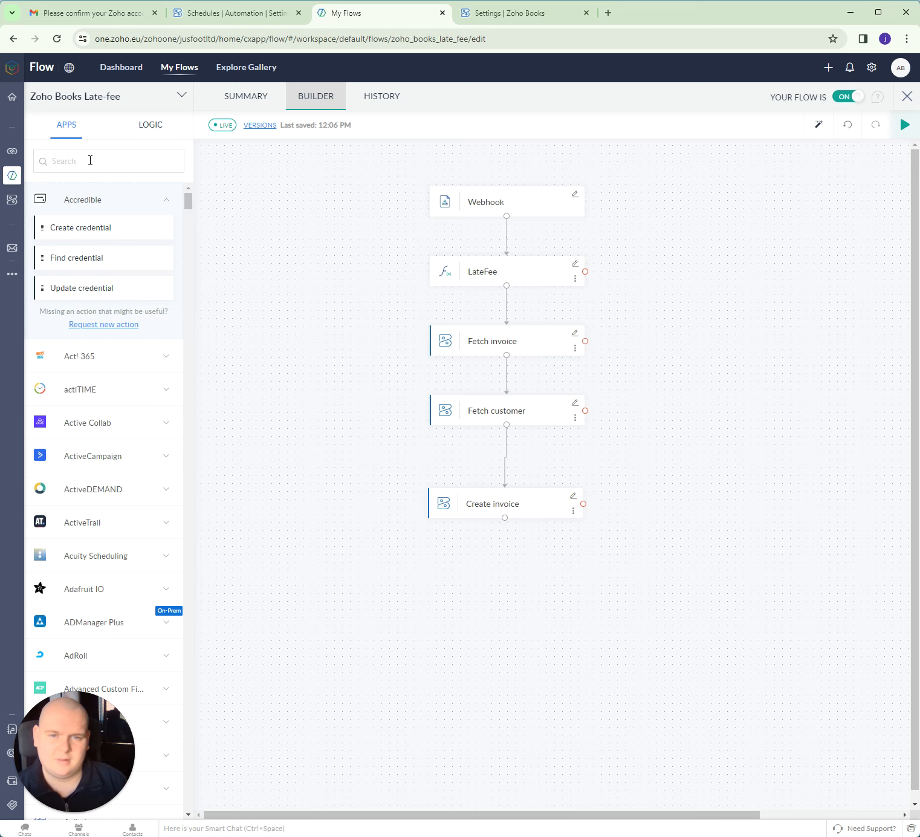
{"action": "left_click", "coordinate": [90, 160]}
{"action": "type", "text": "Zoh"}
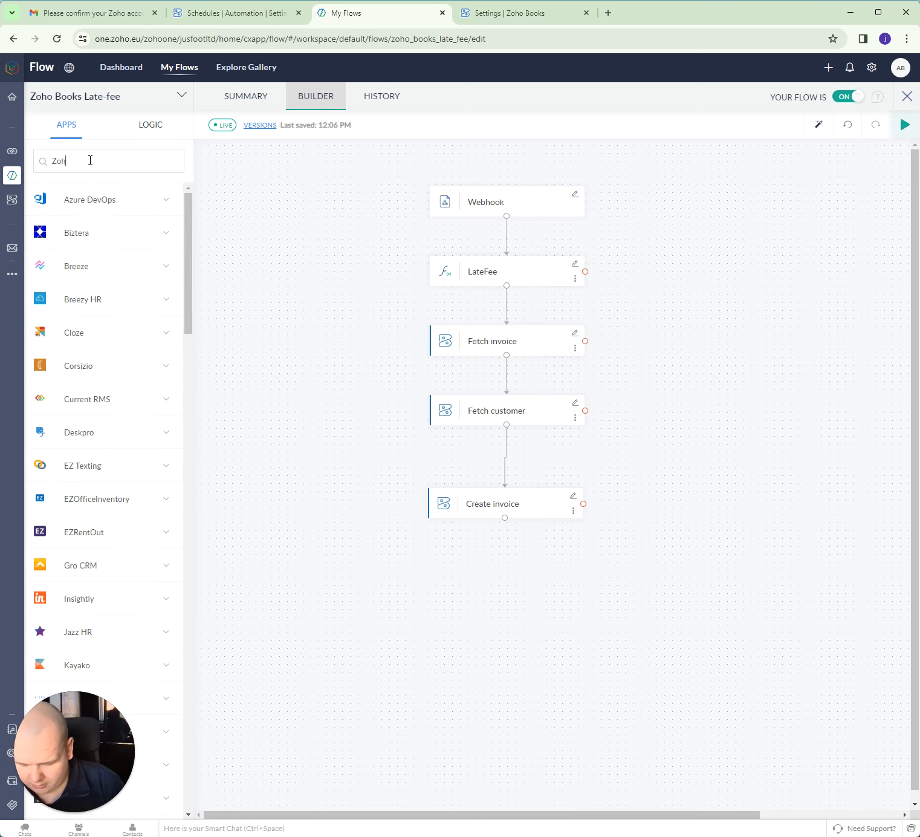
{"action": "type", "text": "o Book"}
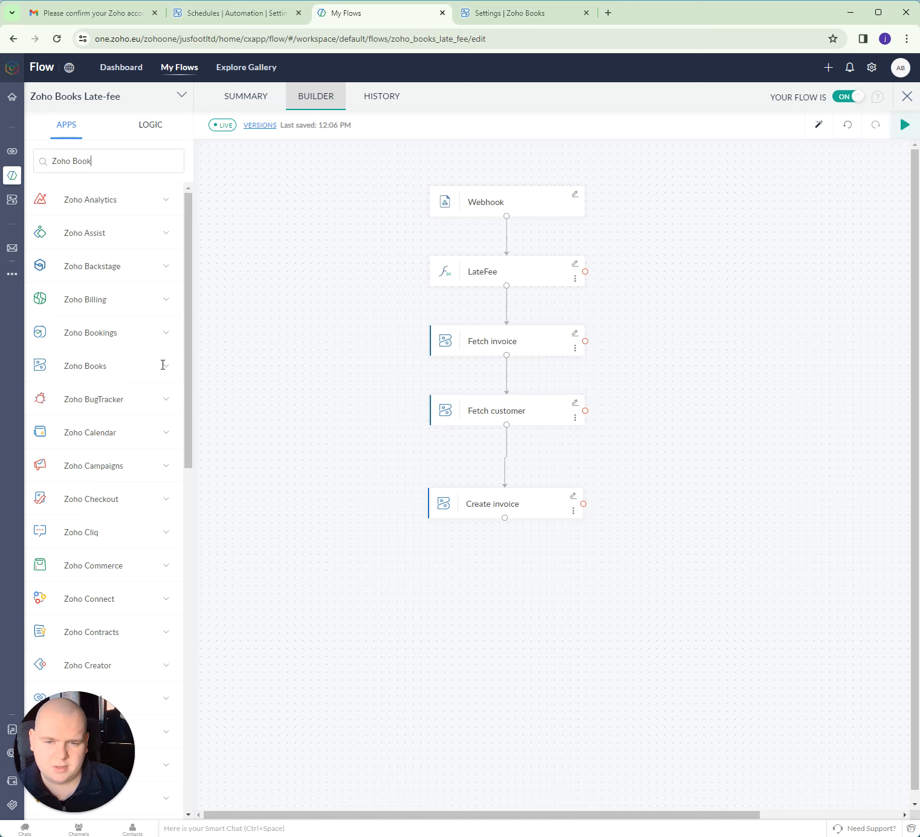
{"action": "type", "text": "s"}
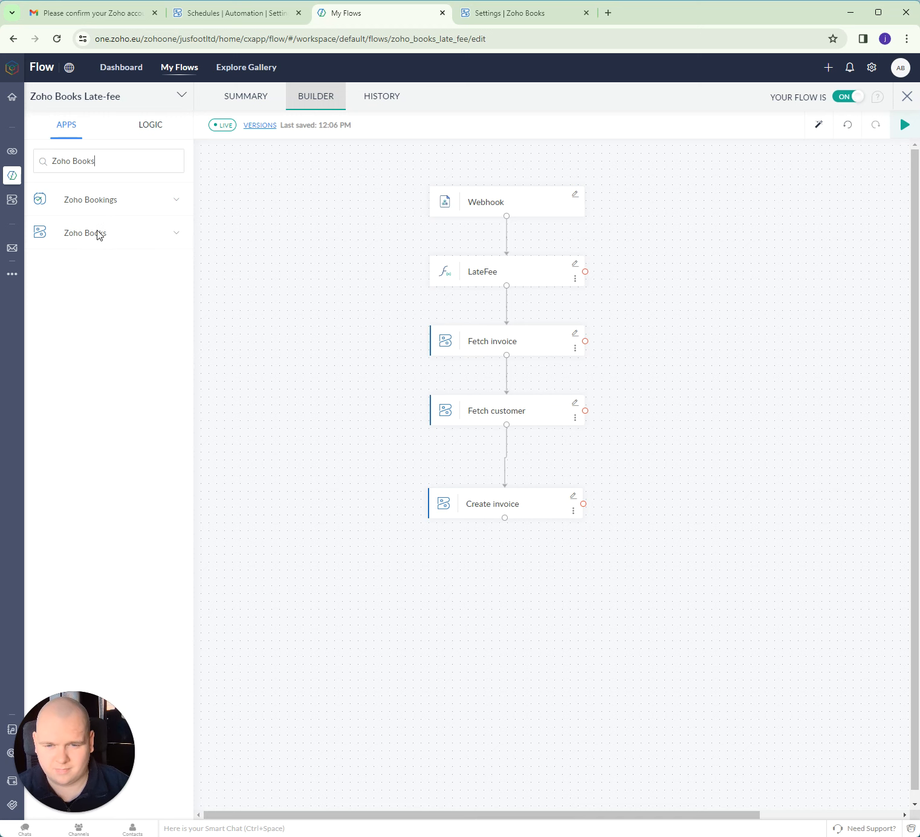
{"action": "left_click", "coordinate": [110, 206]}
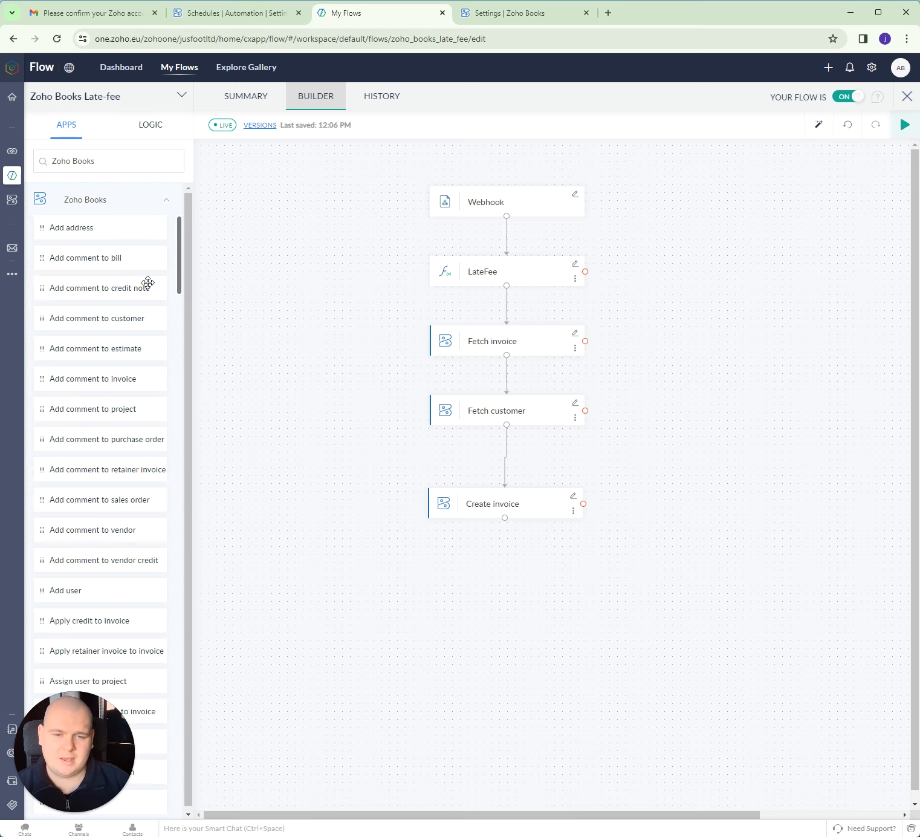
{"action": "scroll", "coordinate": [148, 283], "scroll_direction": "down", "scroll_amount": 12}
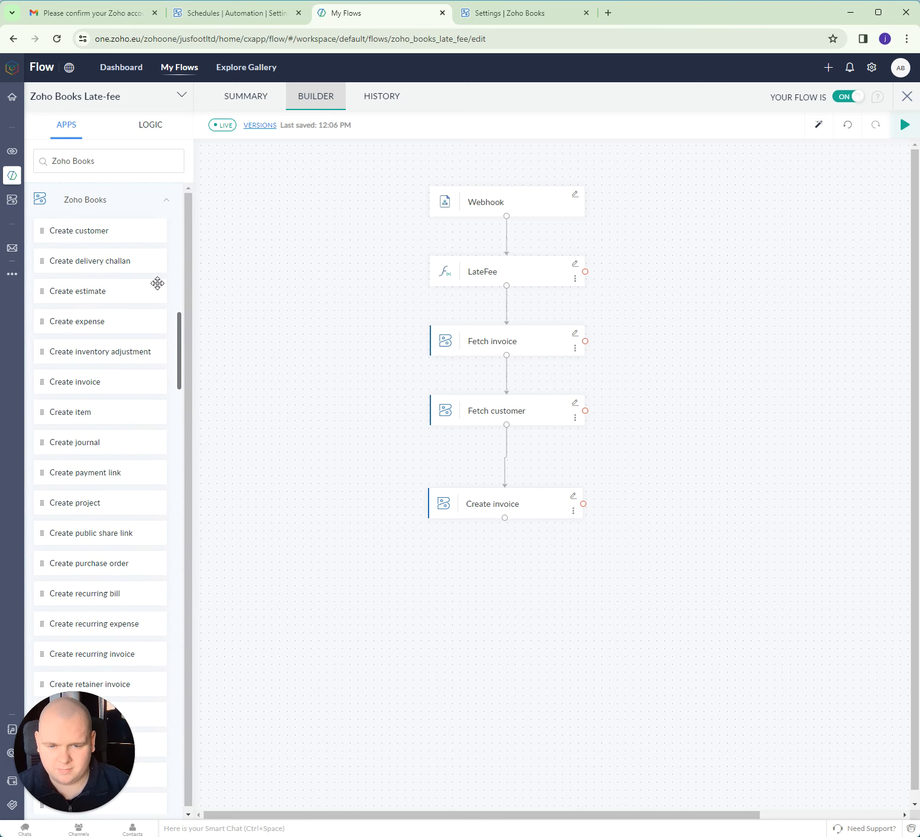
{"action": "scroll", "coordinate": [157, 283], "scroll_direction": "down", "scroll_amount": 15}
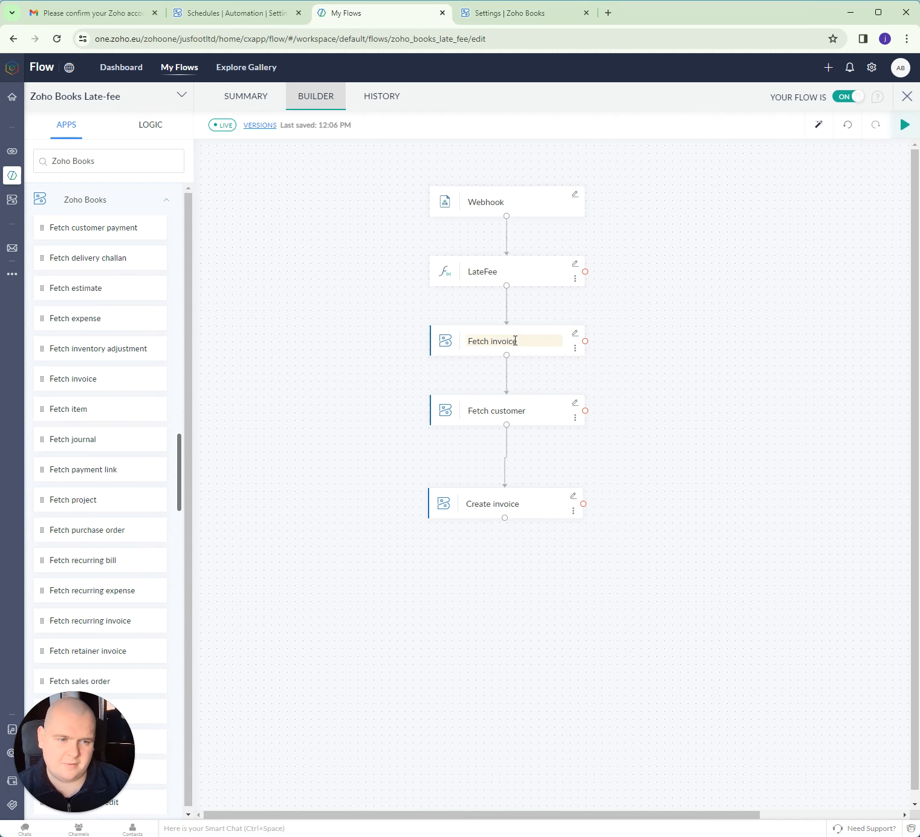
Remap the Fetch invoice action's search value to the webhook payload's Invoiceid variable
{"action": "left_click", "coordinate": [576, 338]}
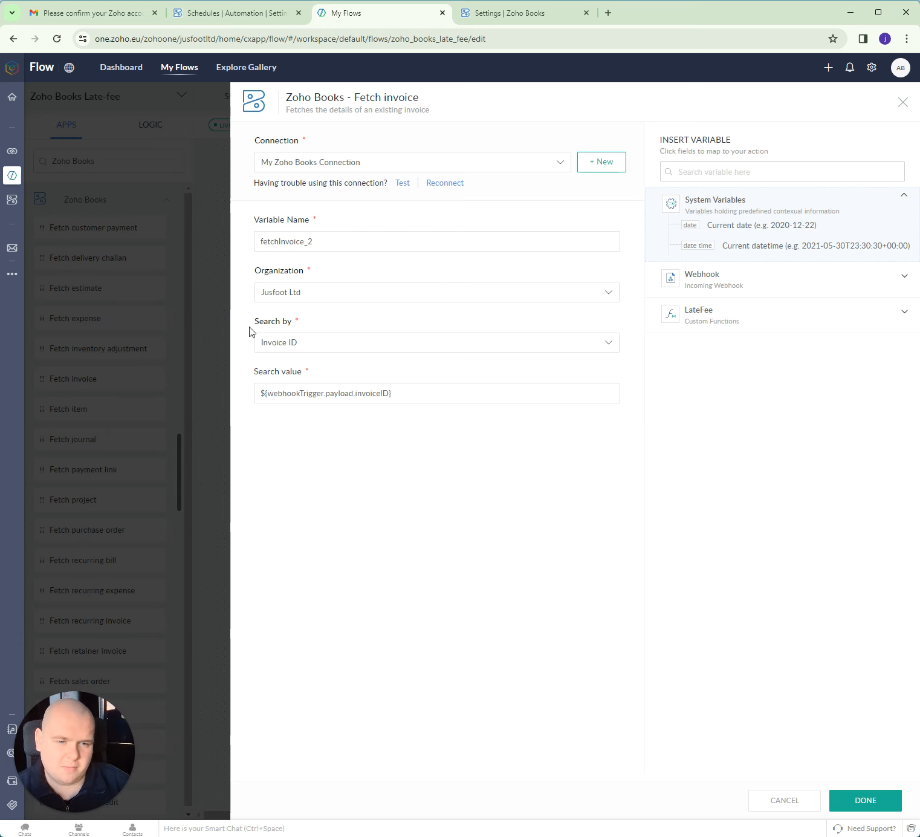
{"action": "left_click", "coordinate": [299, 326]}
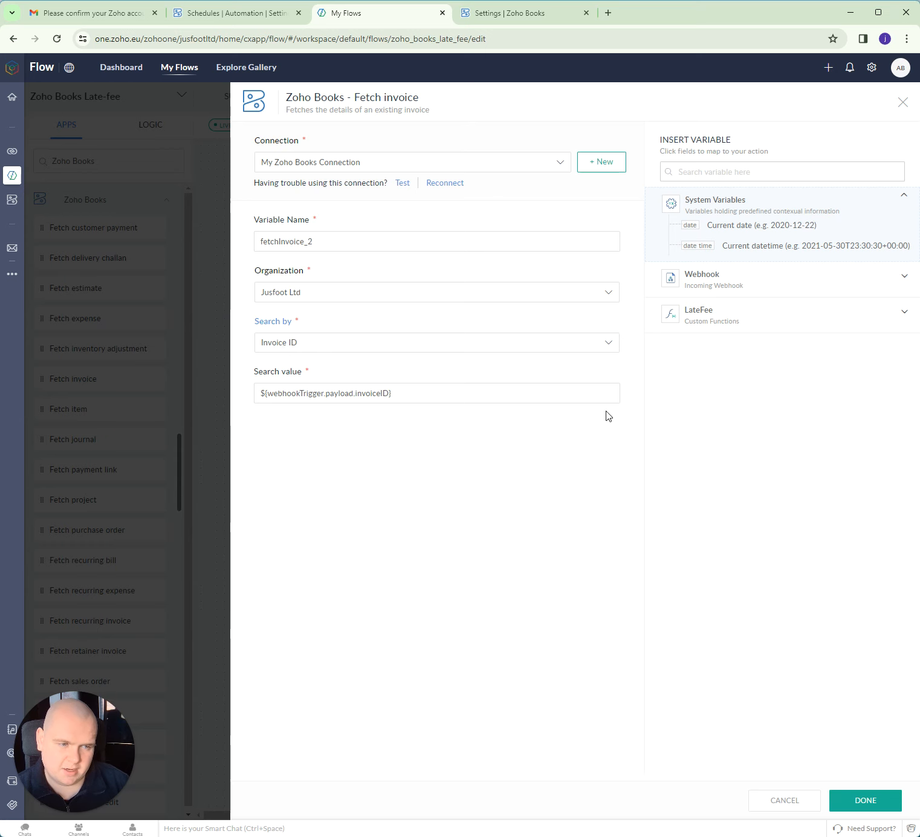
{"action": "left_click", "coordinate": [701, 277]}
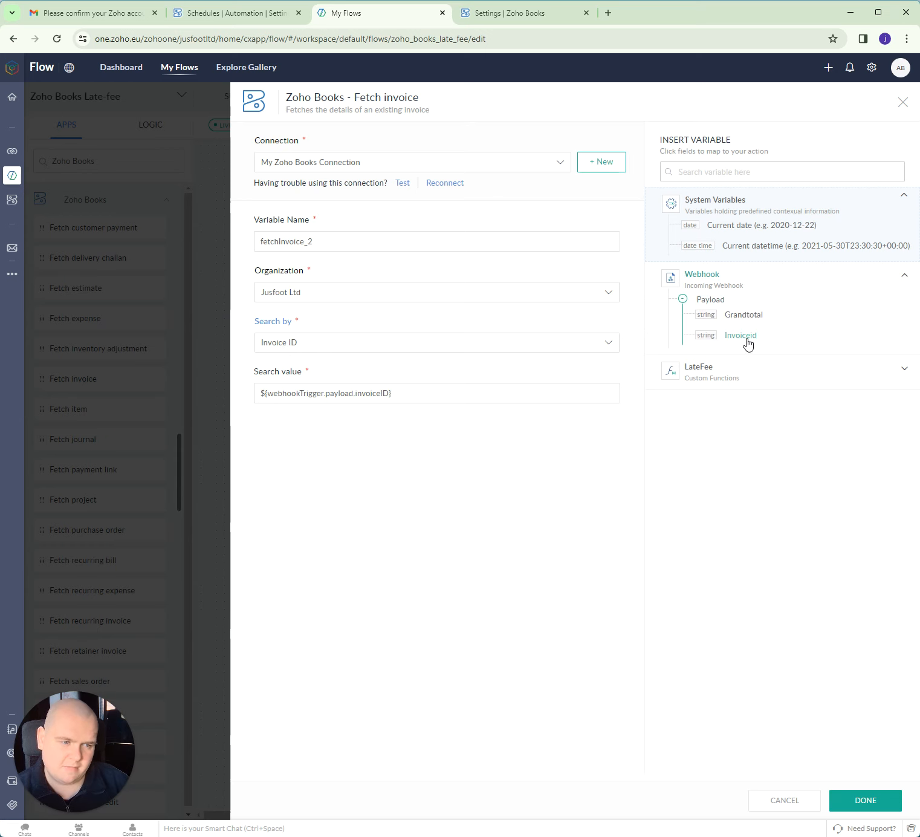
{"action": "left_click_drag", "start_coordinate": [413, 395], "coordinate": [214, 393]}
{"action": "key", "text": "BackSpace"}
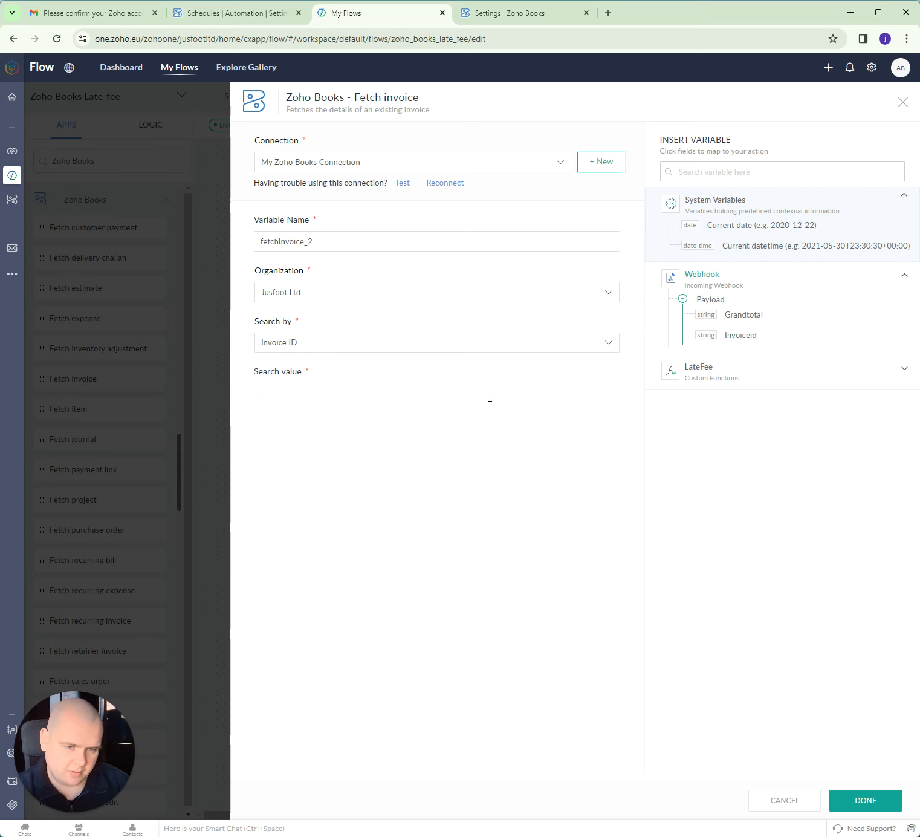
{"action": "left_click", "coordinate": [735, 337]}
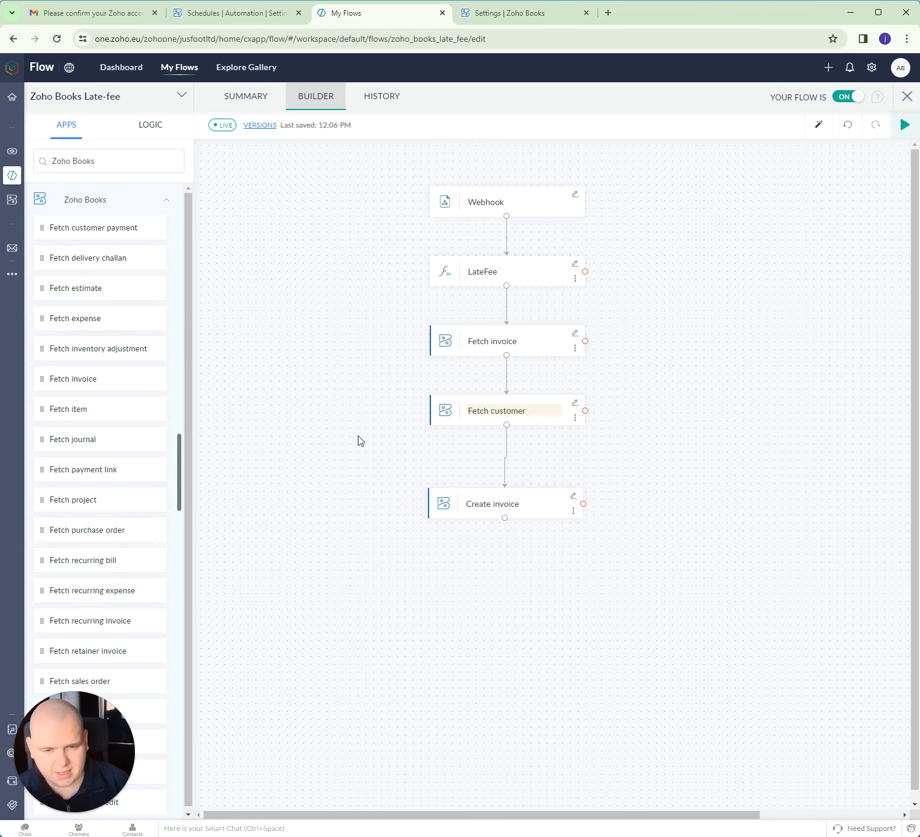
Remap the Fetch customer action's search value to the Customer ID variable from Fetch invoice
{"action": "left_click", "coordinate": [576, 404]}
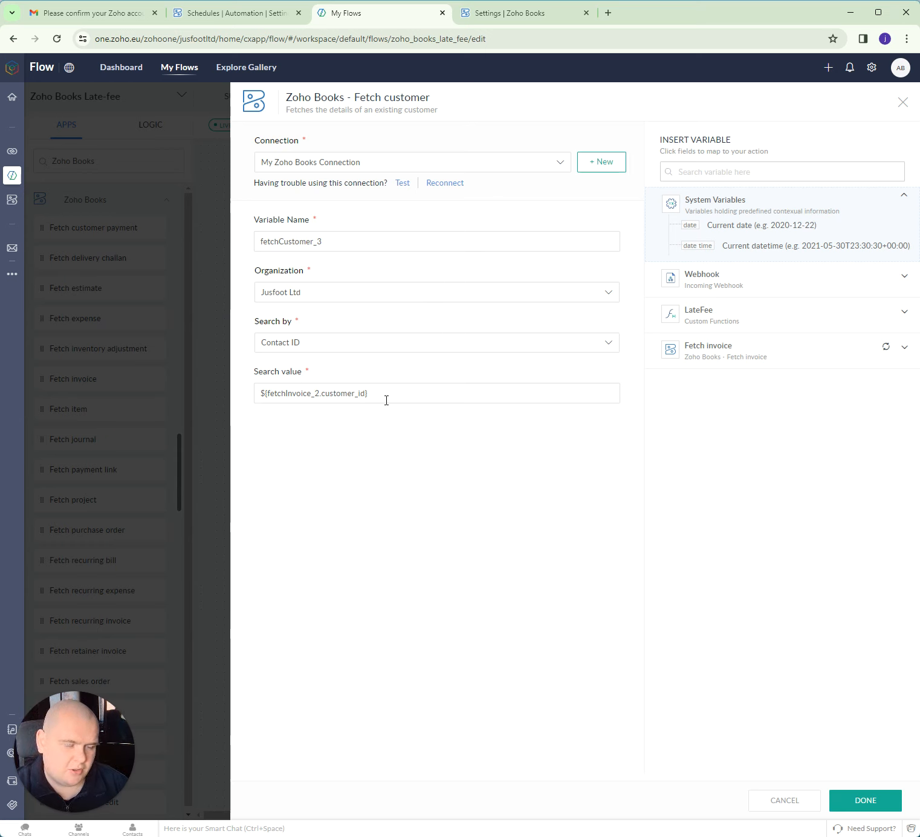
{"action": "left_click", "coordinate": [782, 355]}
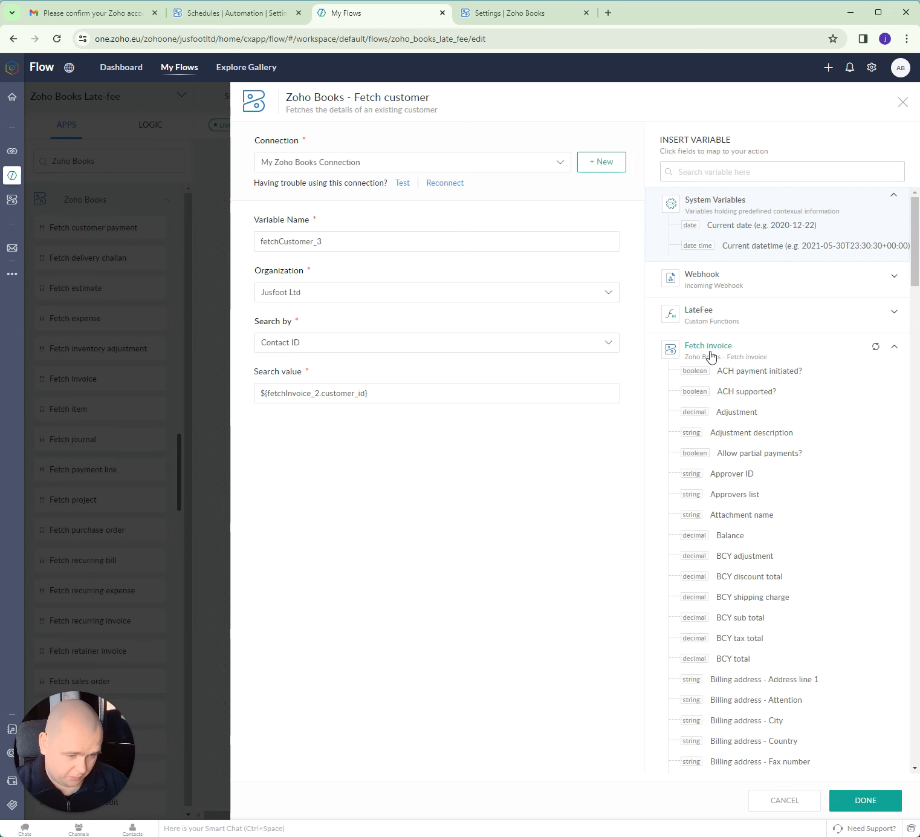
{"action": "scroll", "coordinate": [808, 528], "scroll_direction": "down", "scroll_amount": 8}
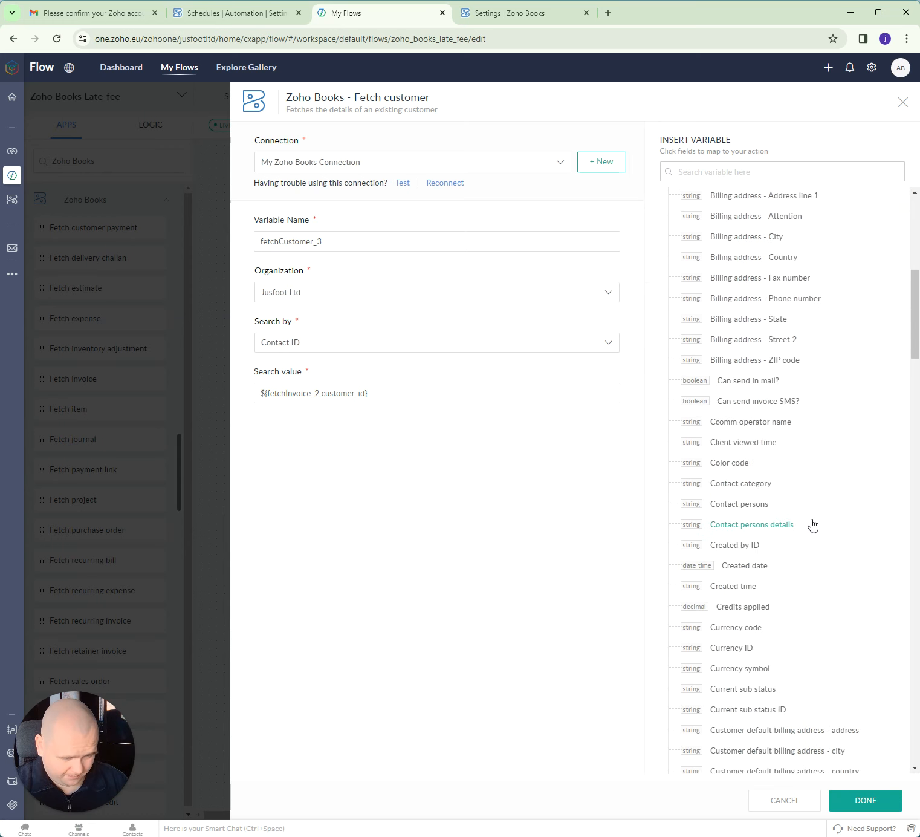
{"action": "scroll", "coordinate": [814, 525], "scroll_direction": "down", "scroll_amount": 5}
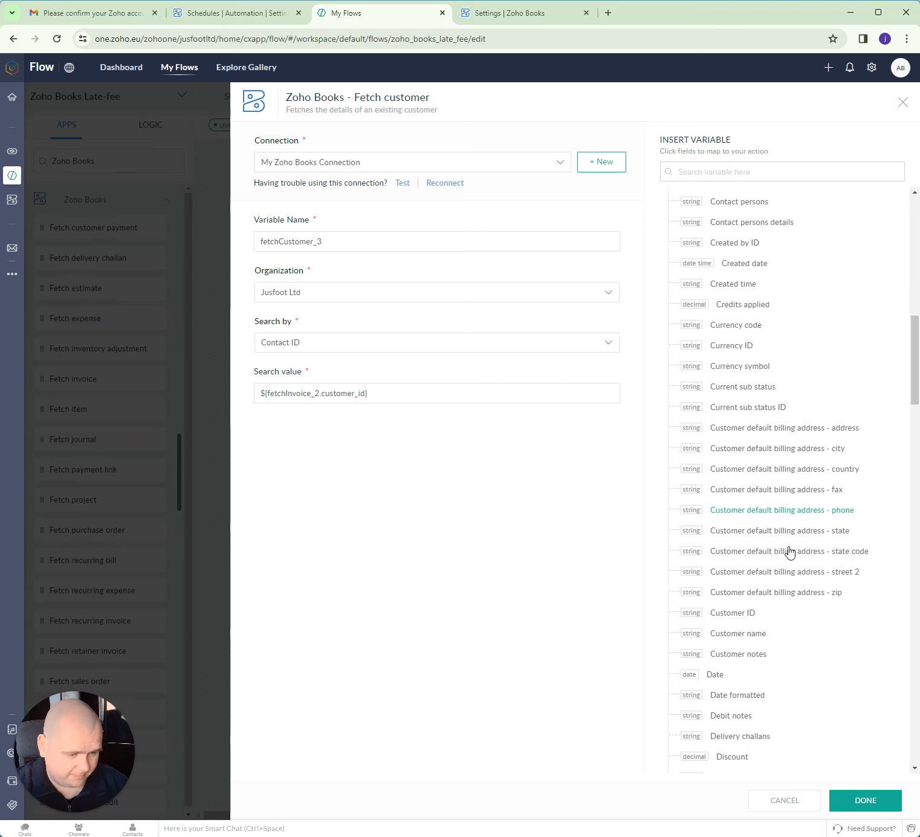
{"action": "left_click_drag", "start_coordinate": [393, 394], "coordinate": [220, 386]}
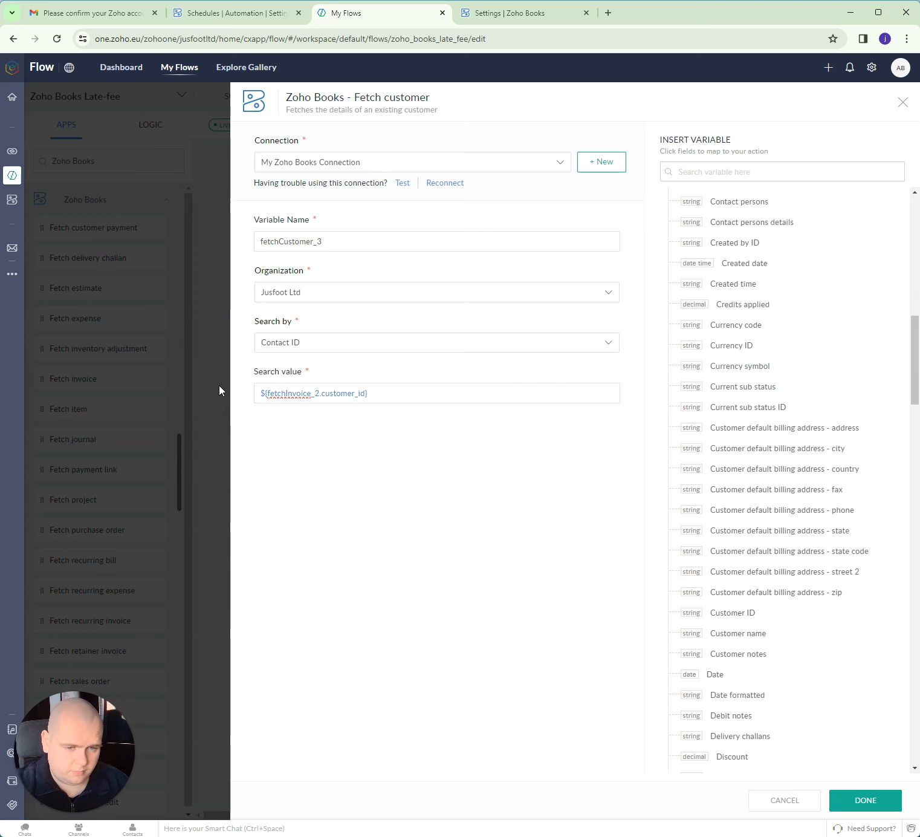
{"action": "key", "text": "BackSpace"}
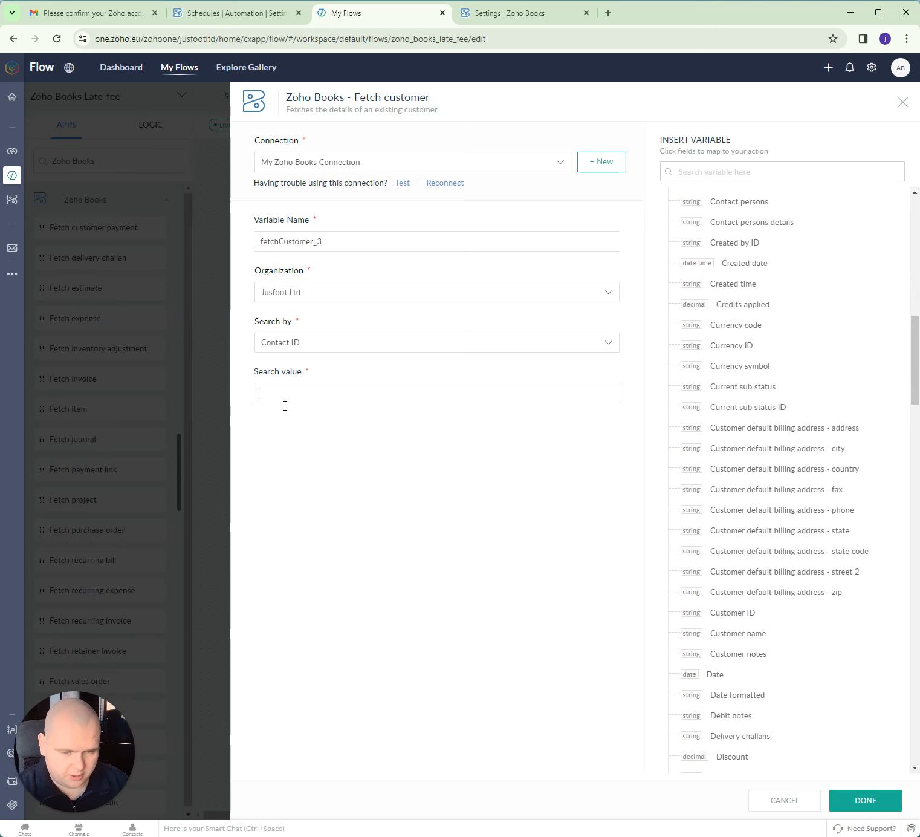
{"action": "left_click", "coordinate": [733, 613]}
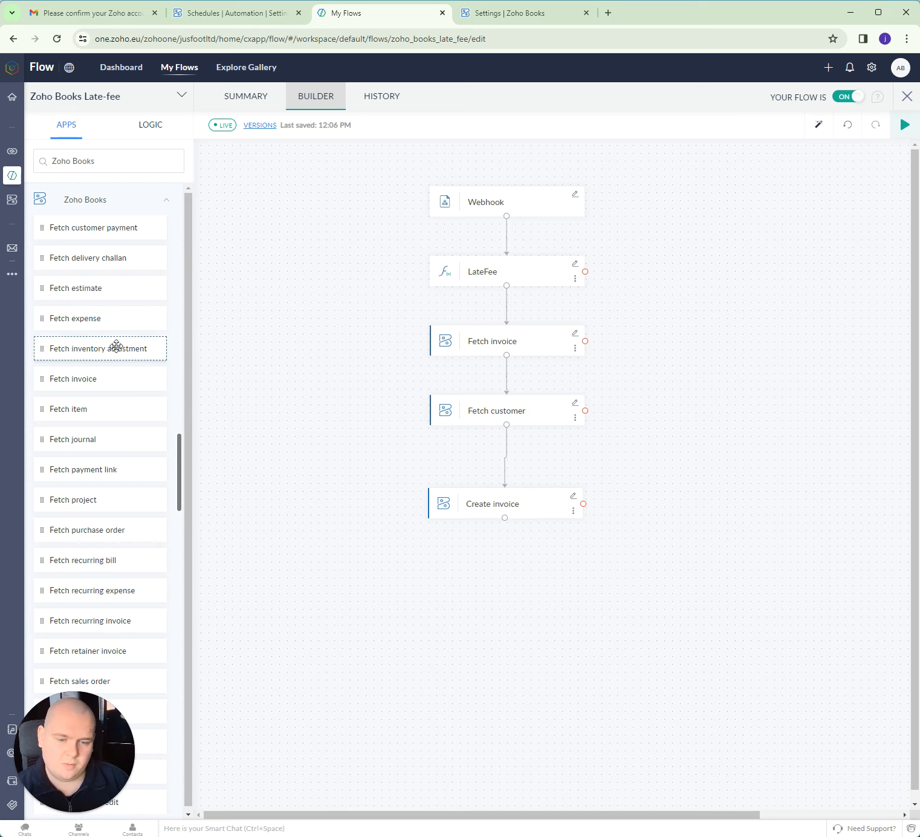
Locate Create invoice among the Zoho Books actions and open the settings of the flow's Create invoice action
{"action": "scroll", "coordinate": [118, 342], "scroll_direction": "down", "scroll_amount": 14}
{"action": "scroll", "coordinate": [121, 337], "scroll_direction": "down", "scroll_amount": 15}
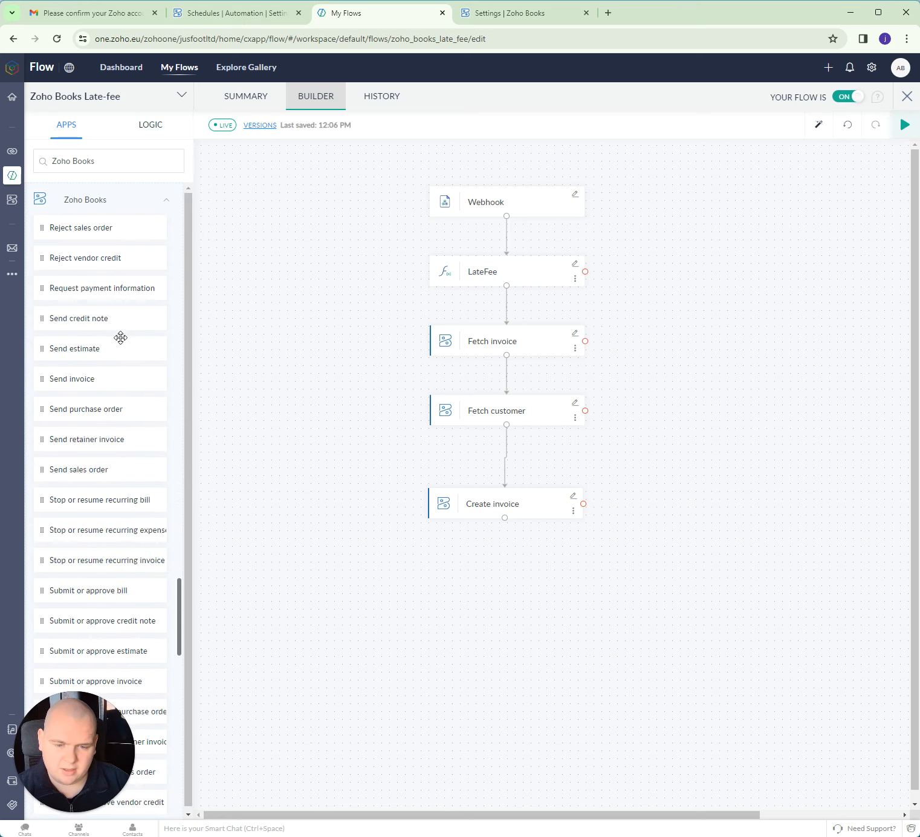
{"action": "scroll", "coordinate": [127, 345], "scroll_direction": "up", "scroll_amount": 16}
{"action": "scroll", "coordinate": [121, 398], "scroll_direction": "up", "scroll_amount": 20}
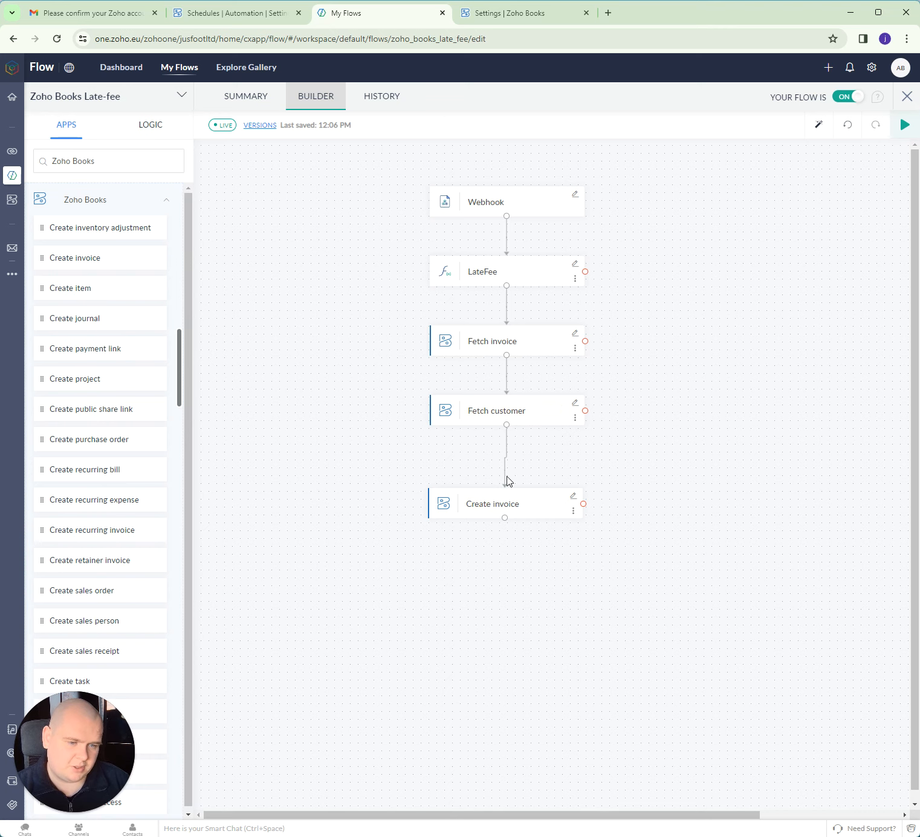
{"action": "left_click", "coordinate": [574, 497]}
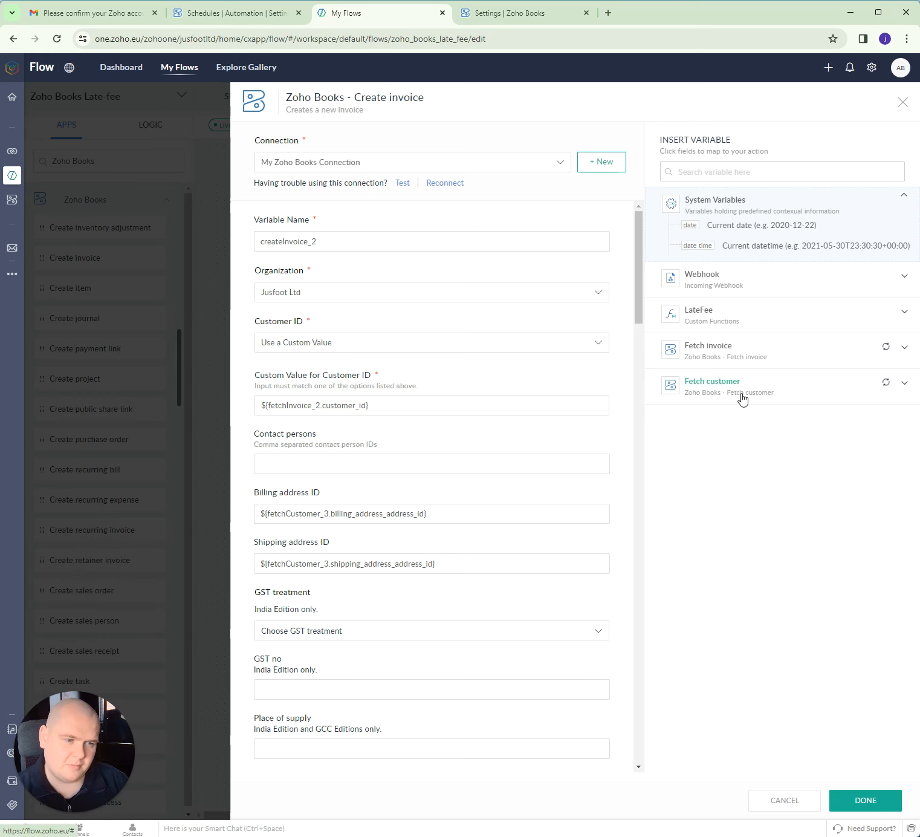
Examine the Create invoice customer, billing and shipping address mappings and find the matching address ID variables under Fetch customer
{"action": "scroll", "coordinate": [468, 418], "scroll_direction": "down", "scroll_amount": 1}
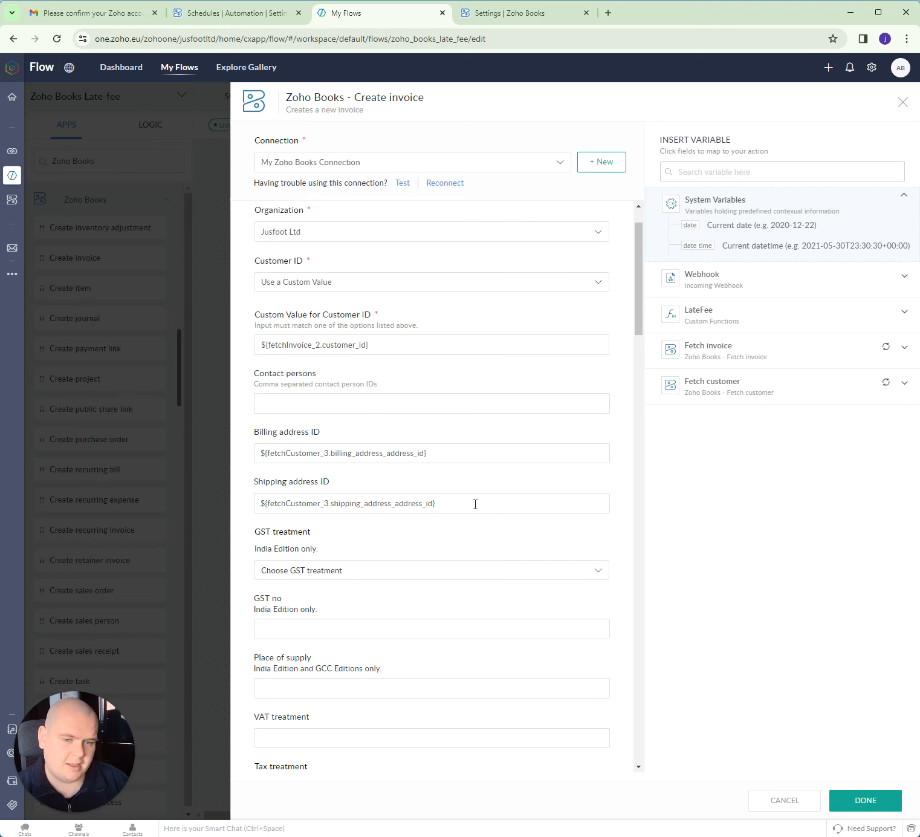
{"action": "left_click", "coordinate": [735, 390]}
{"action": "scroll", "coordinate": [765, 475], "scroll_direction": "down", "scroll_amount": 5}
{"action": "scroll", "coordinate": [765, 476], "scroll_direction": "down", "scroll_amount": 10}
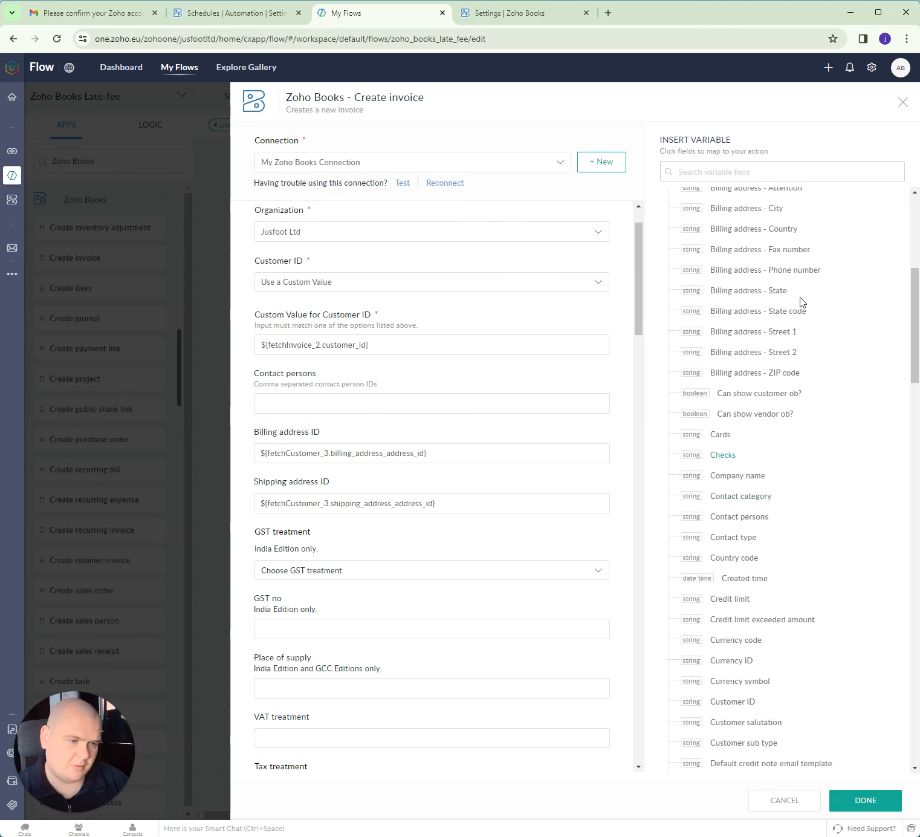
{"action": "scroll", "coordinate": [798, 436], "scroll_direction": "up", "scroll_amount": 7}
{"action": "scroll", "coordinate": [804, 462], "scroll_direction": "up", "scroll_amount": 6}
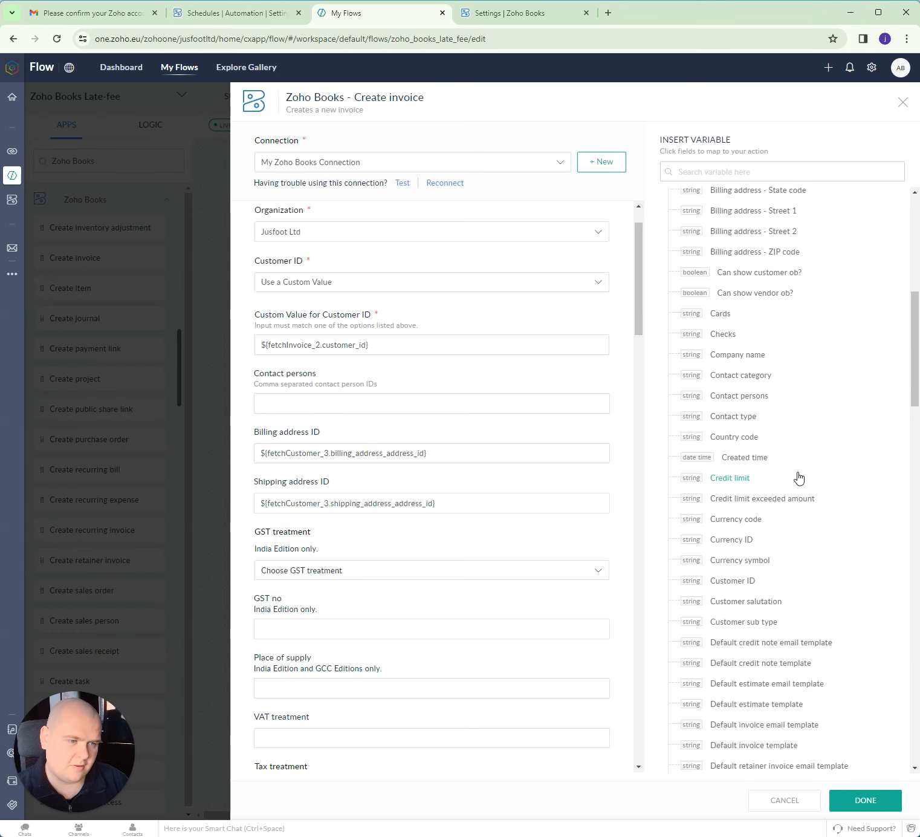
{"action": "scroll", "coordinate": [801, 427], "scroll_direction": "down", "scroll_amount": 20}
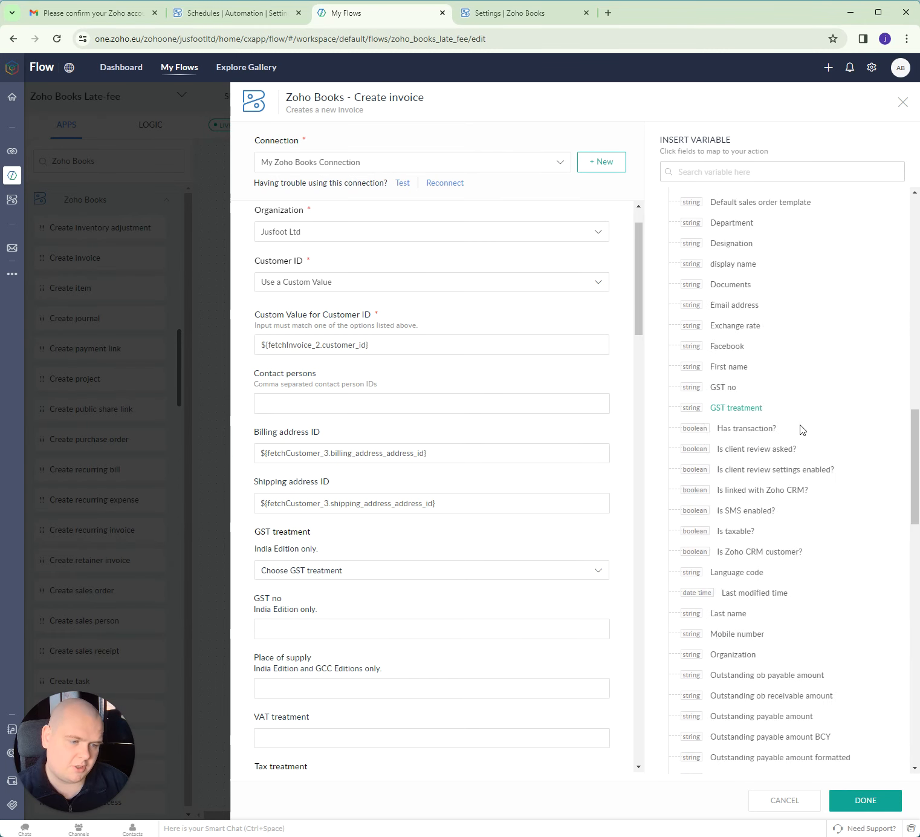
{"action": "scroll", "coordinate": [771, 417], "scroll_direction": "up", "scroll_amount": 6}
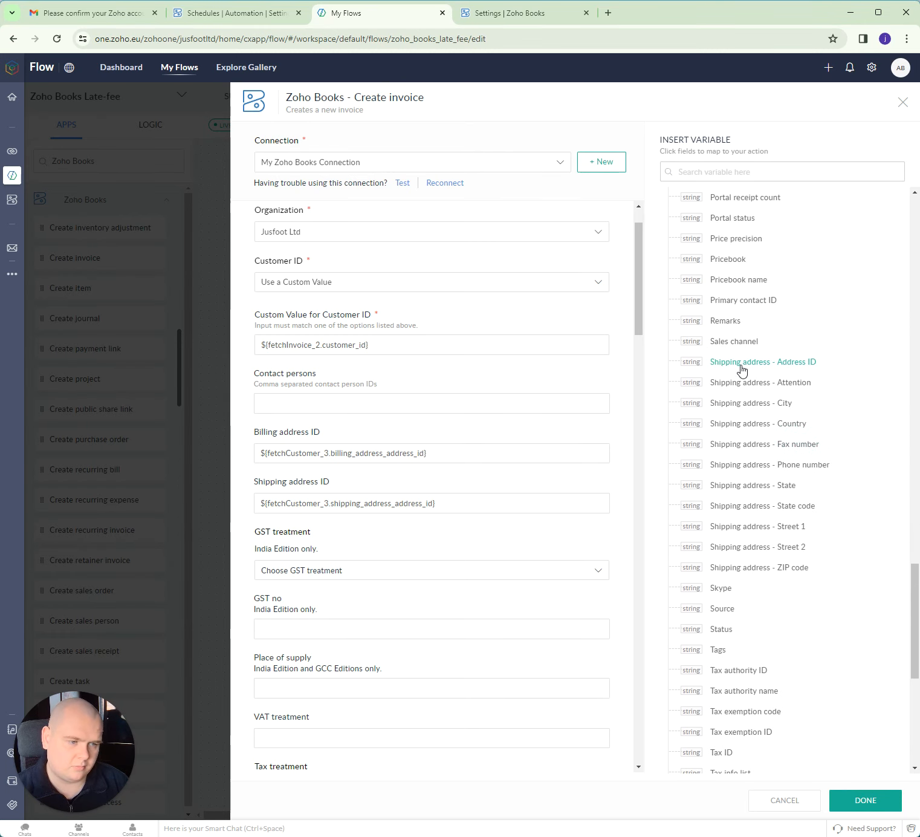
{"action": "scroll", "coordinate": [744, 369], "scroll_direction": "up", "scroll_amount": 1}
Review the Create invoice date, payment terms, item and item rate settings, and show the available Item ID options
{"action": "scroll", "coordinate": [460, 469], "scroll_direction": "down", "scroll_amount": 5}
{"action": "scroll", "coordinate": [484, 442], "scroll_direction": "down", "scroll_amount": 3}
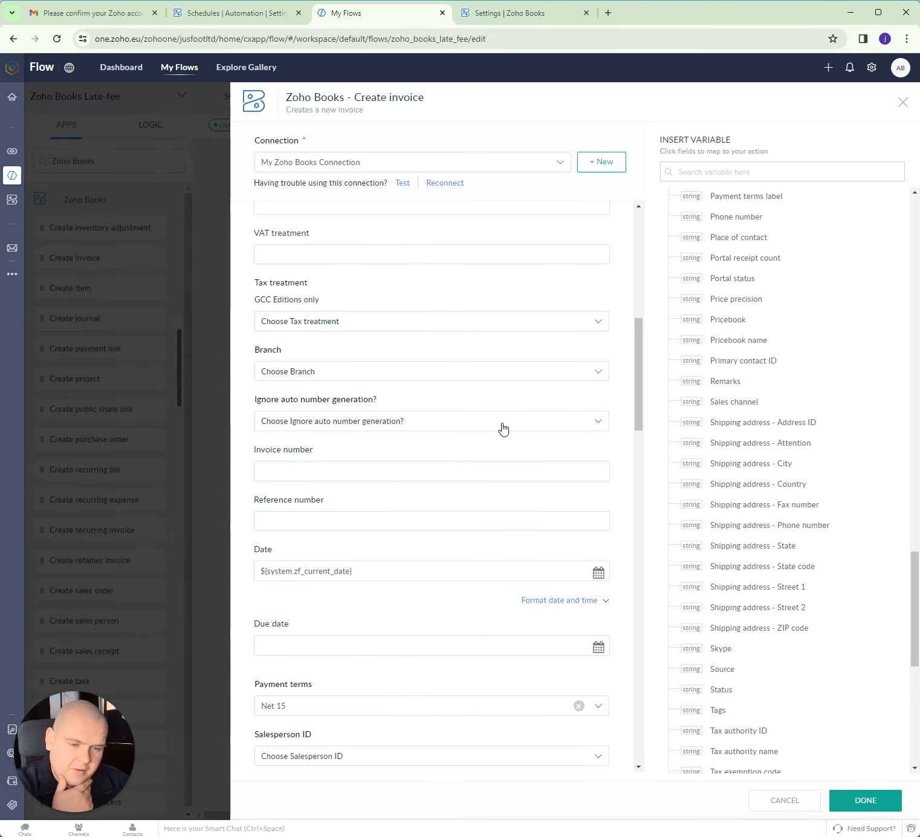
{"action": "scroll", "coordinate": [503, 428], "scroll_direction": "down", "scroll_amount": 2}
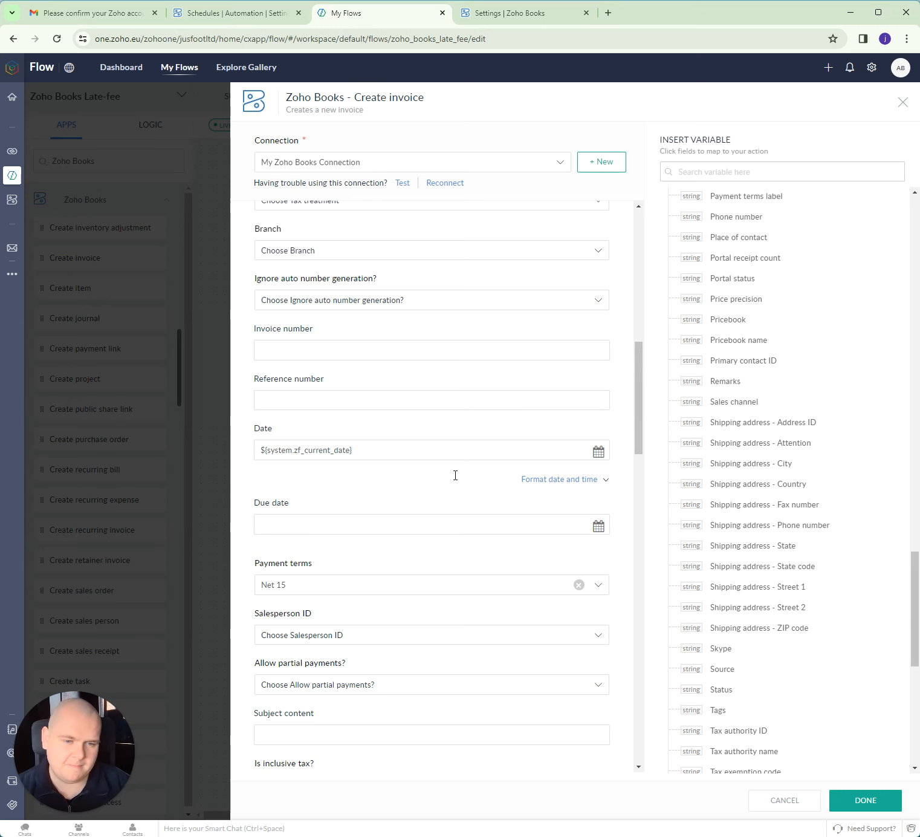
{"action": "left_click_drag", "start_coordinate": [915, 592], "coordinate": [897, 191]}
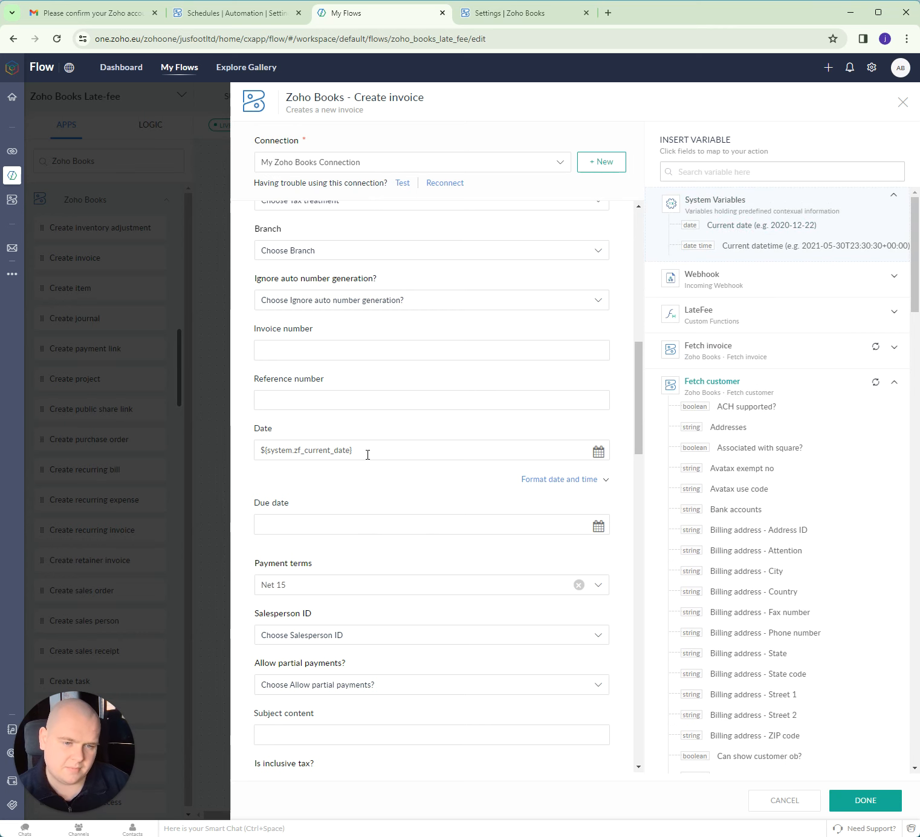
{"action": "scroll", "coordinate": [547, 466], "scroll_direction": "down", "scroll_amount": 7}
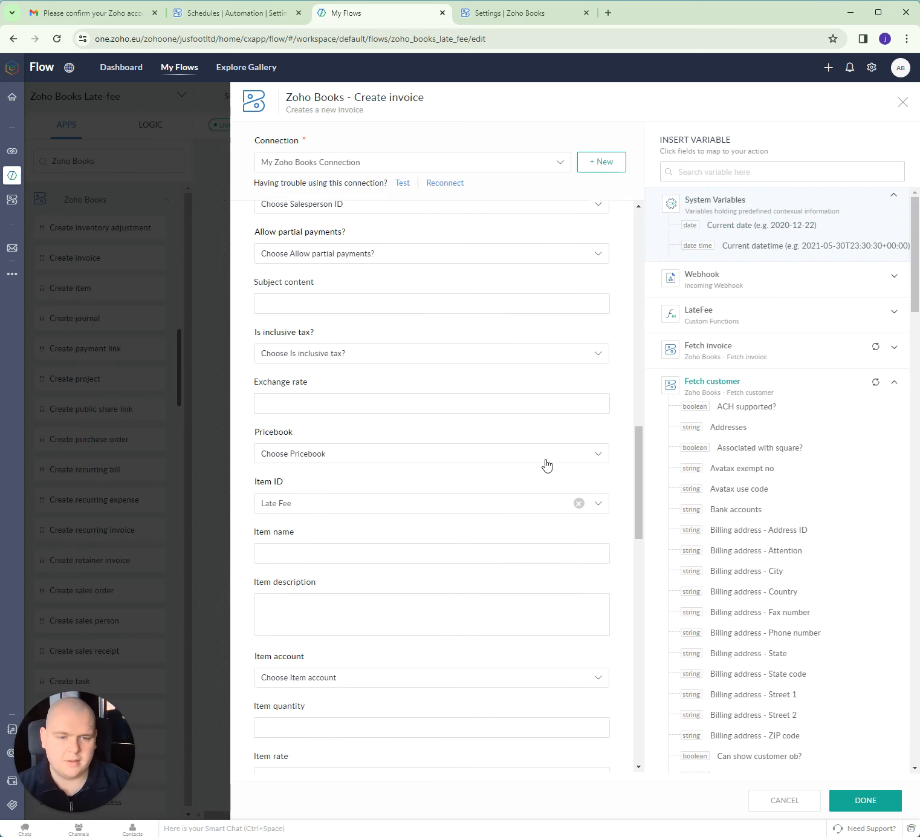
{"action": "scroll", "coordinate": [548, 459], "scroll_direction": "down", "scroll_amount": 4}
{"action": "scroll", "coordinate": [543, 484], "scroll_direction": "up", "scroll_amount": 2}
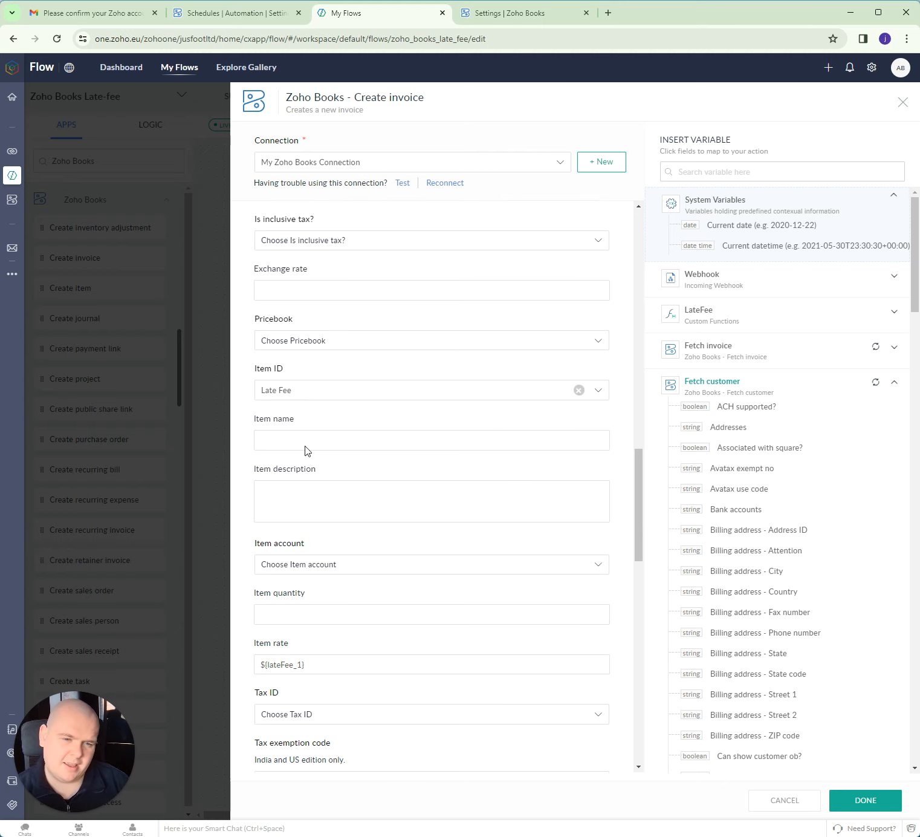
{"action": "left_click", "coordinate": [347, 391]}
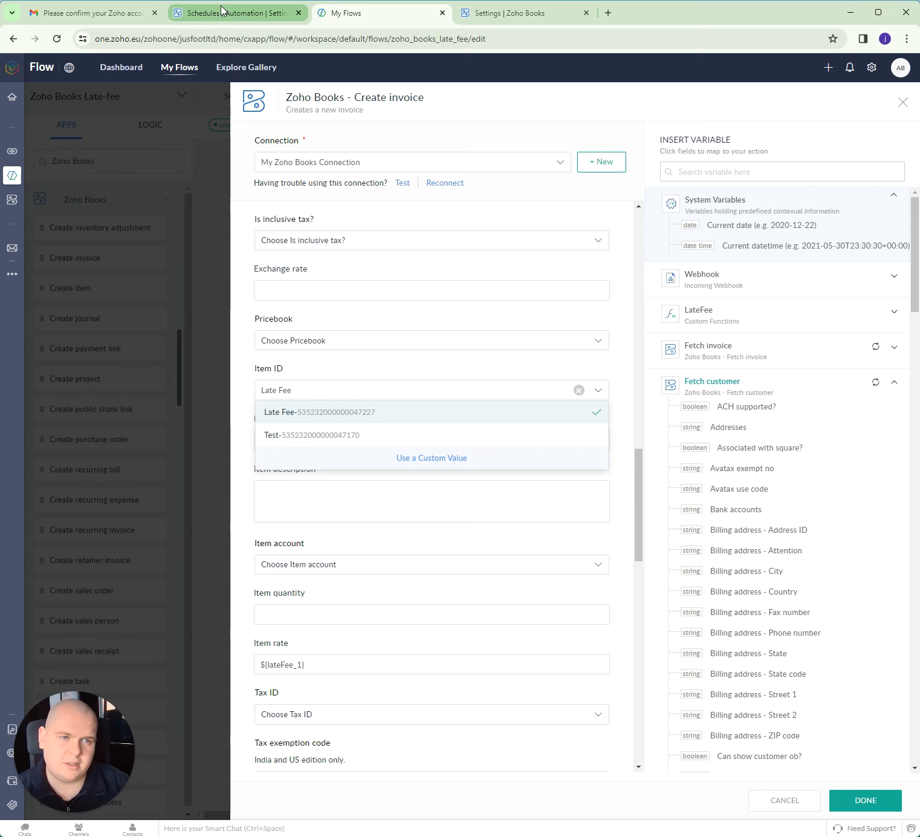
Switch to Zoho Books, leave its settings and open the list of all invoices
{"action": "left_click", "coordinate": [497, 13]}
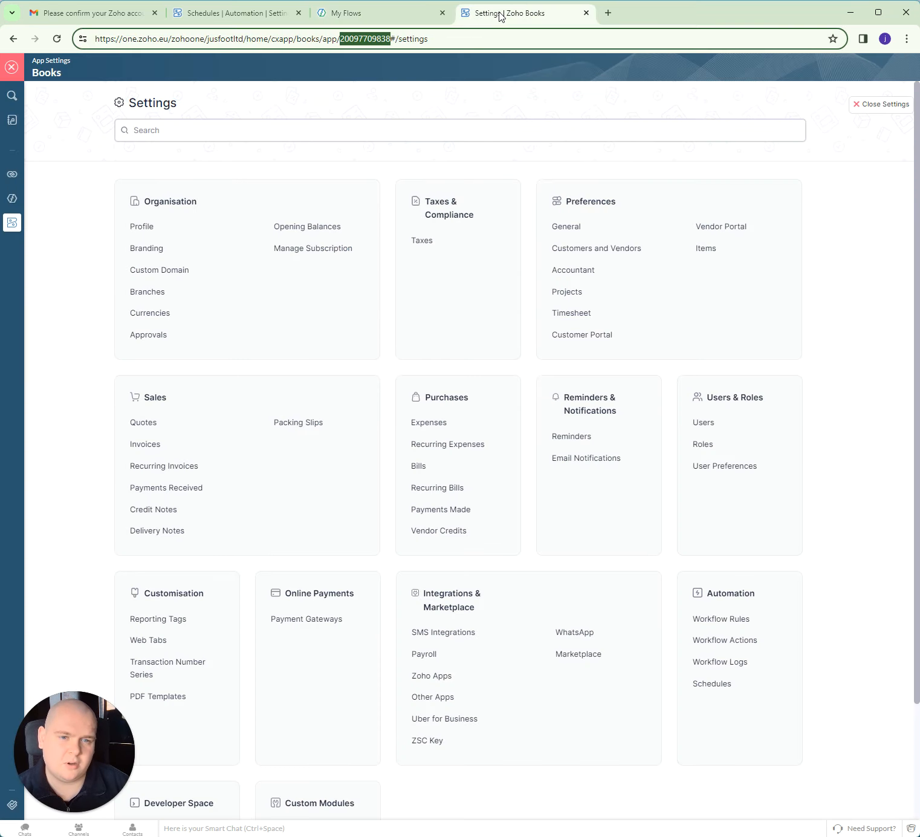
{"action": "left_click", "coordinate": [12, 68]}
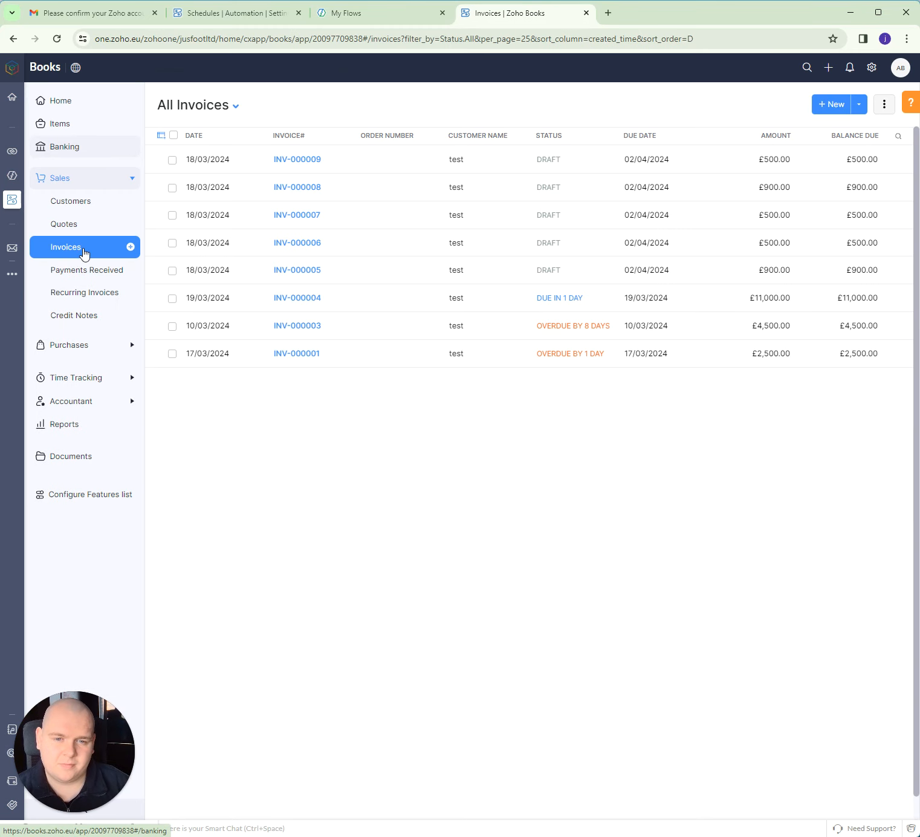
View the active items list in Zoho Books, then return to Zoho Flow's Create invoice settings and close the Item ID options
{"action": "left_click", "coordinate": [61, 127]}
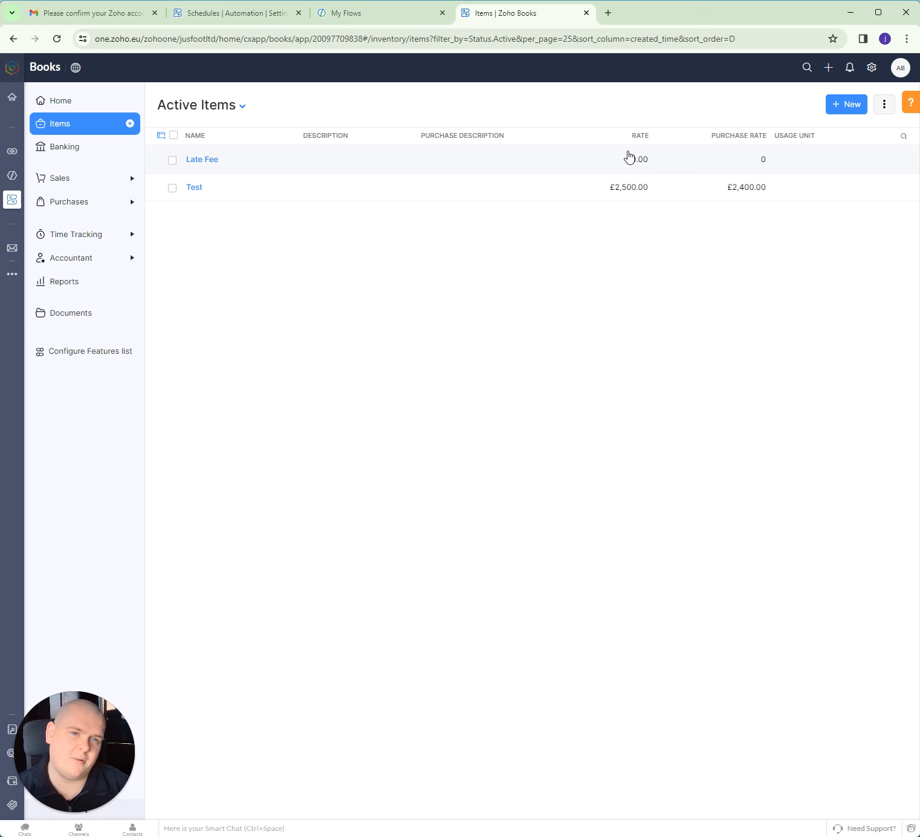
{"action": "left_click", "coordinate": [376, 14]}
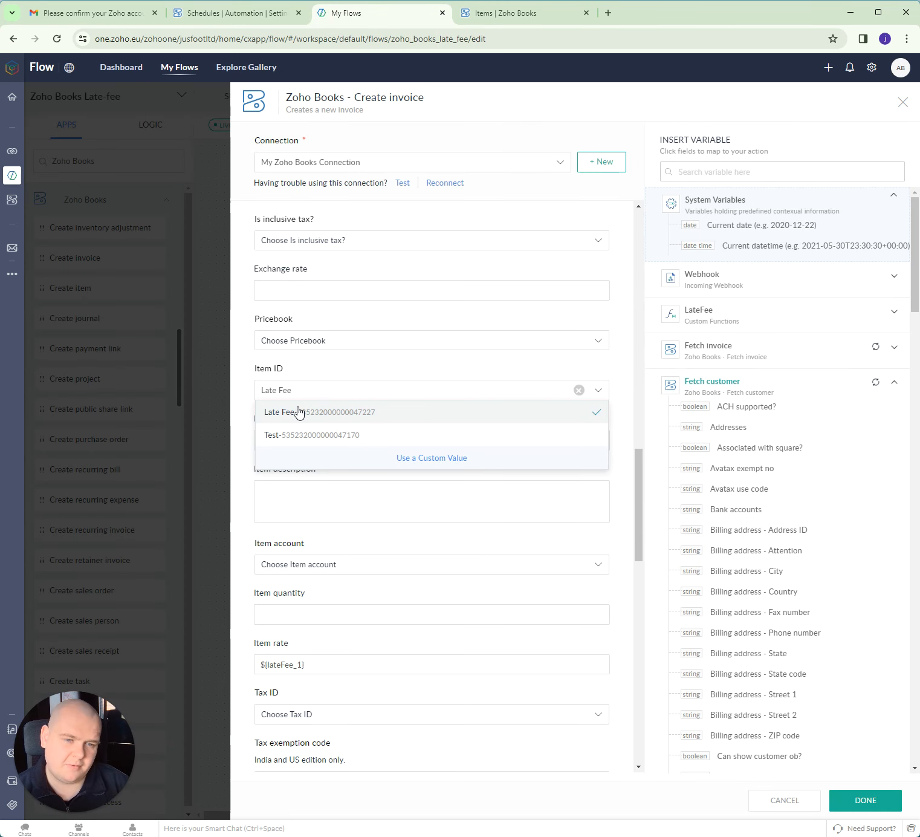
{"action": "left_click", "coordinate": [362, 362]}
Clear the Item rate mapping of the Create invoice action and map it again to the LateFee function's lateFee_1 variable
{"action": "scroll", "coordinate": [375, 377], "scroll_direction": "down", "scroll_amount": 5}
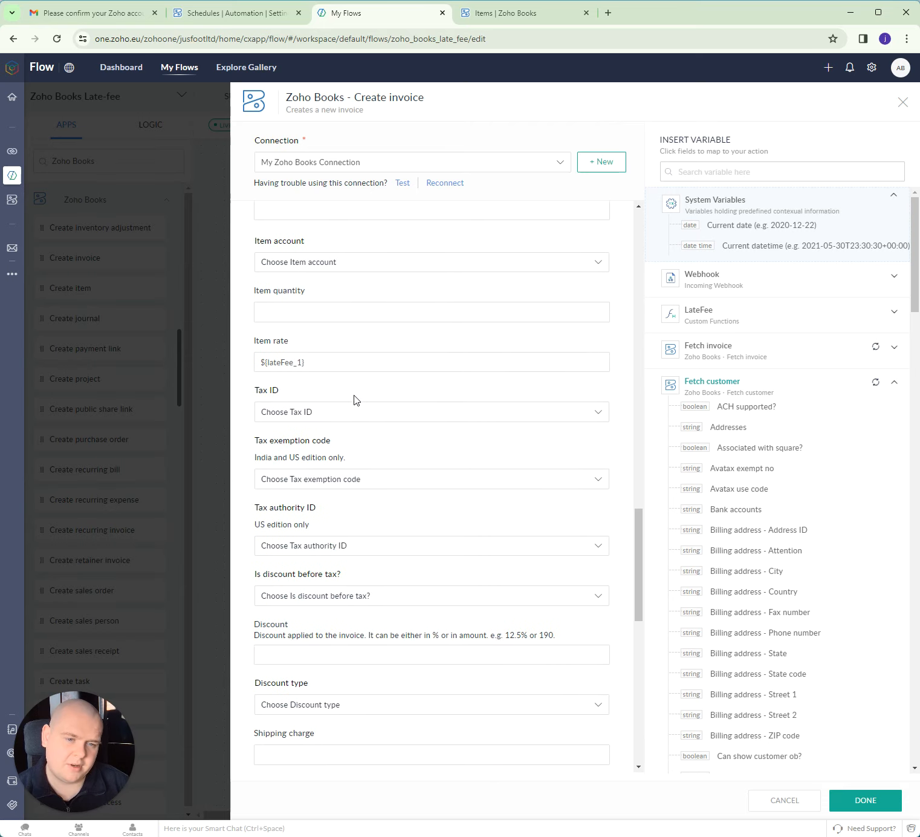
{"action": "left_click", "coordinate": [759, 315]}
{"action": "left_click_drag", "start_coordinate": [339, 367], "coordinate": [178, 374]}
{"action": "key", "text": "BackSpace"}
{"action": "left_click", "coordinate": [728, 336]}
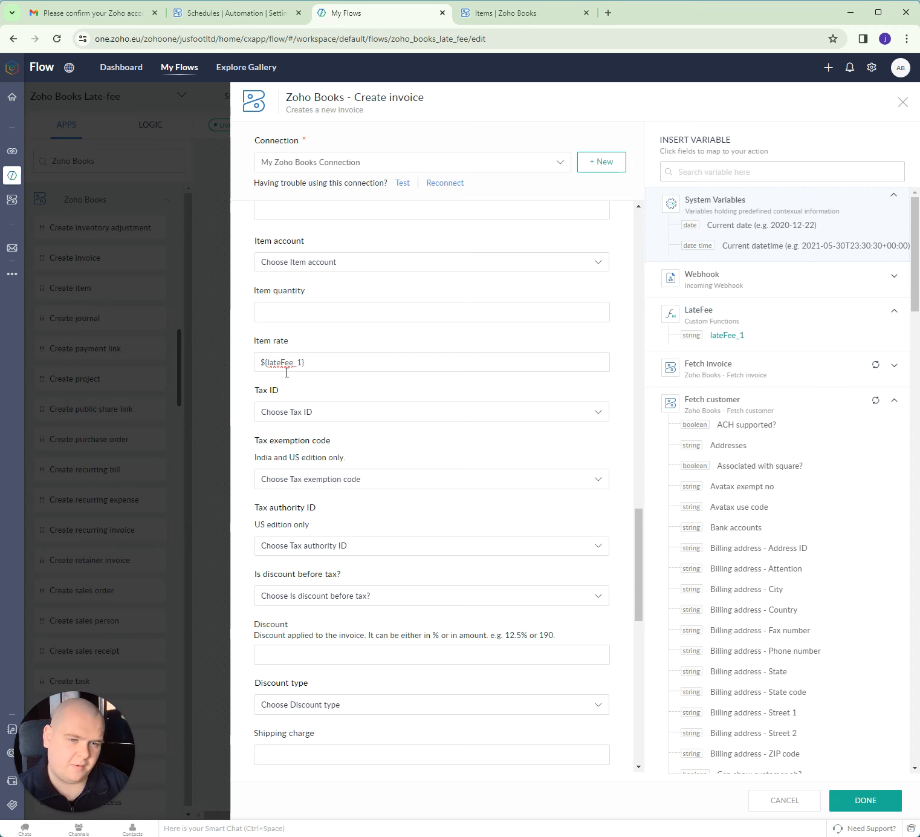
Review the remaining Create invoice settings, including Template ID and Send email, and save the action
{"action": "scroll", "coordinate": [399, 336], "scroll_direction": "down", "scroll_amount": 10}
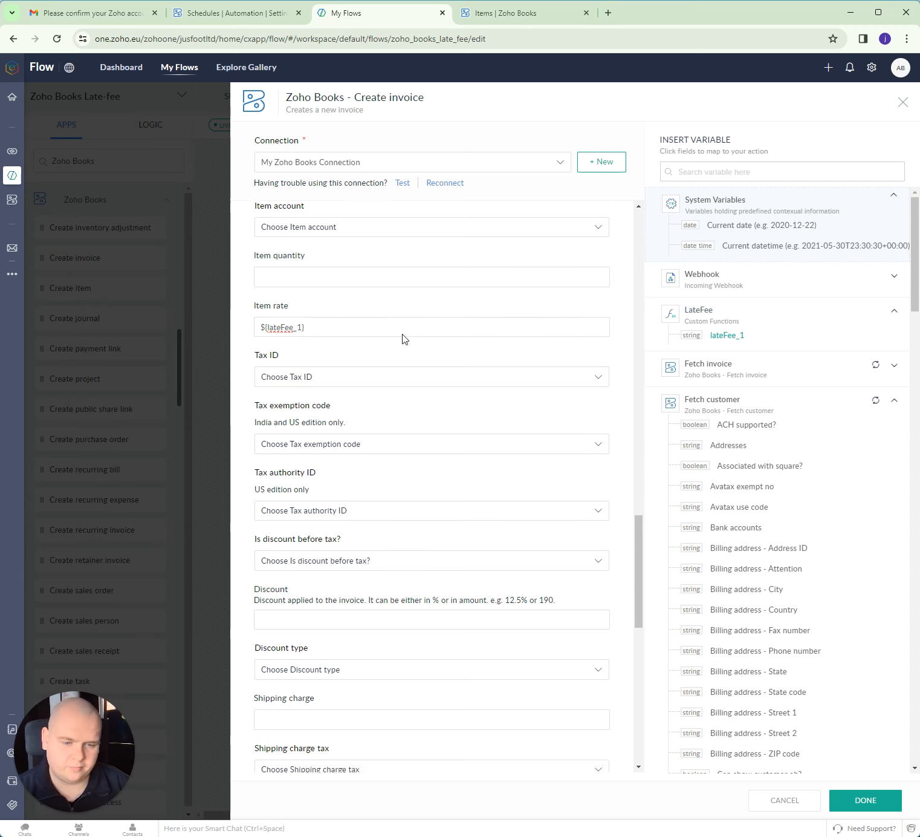
{"action": "scroll", "coordinate": [438, 363], "scroll_direction": "down", "scroll_amount": 2}
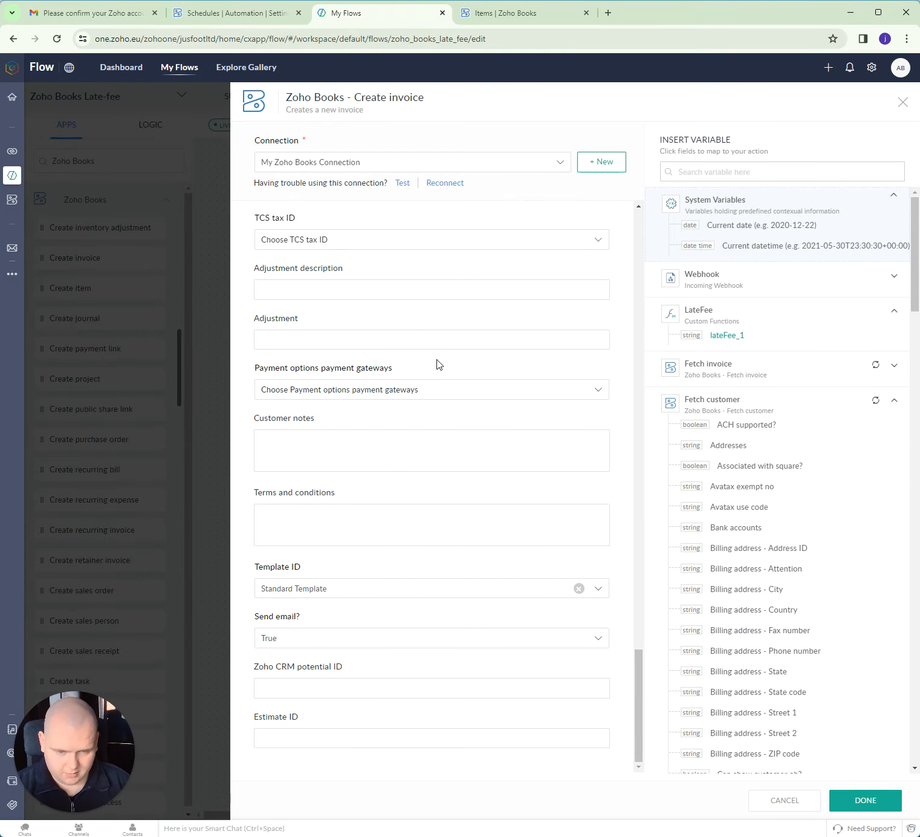
{"action": "scroll", "coordinate": [370, 674], "scroll_direction": "up", "scroll_amount": 7}
{"action": "scroll", "coordinate": [370, 674], "scroll_direction": "up", "scroll_amount": 12}
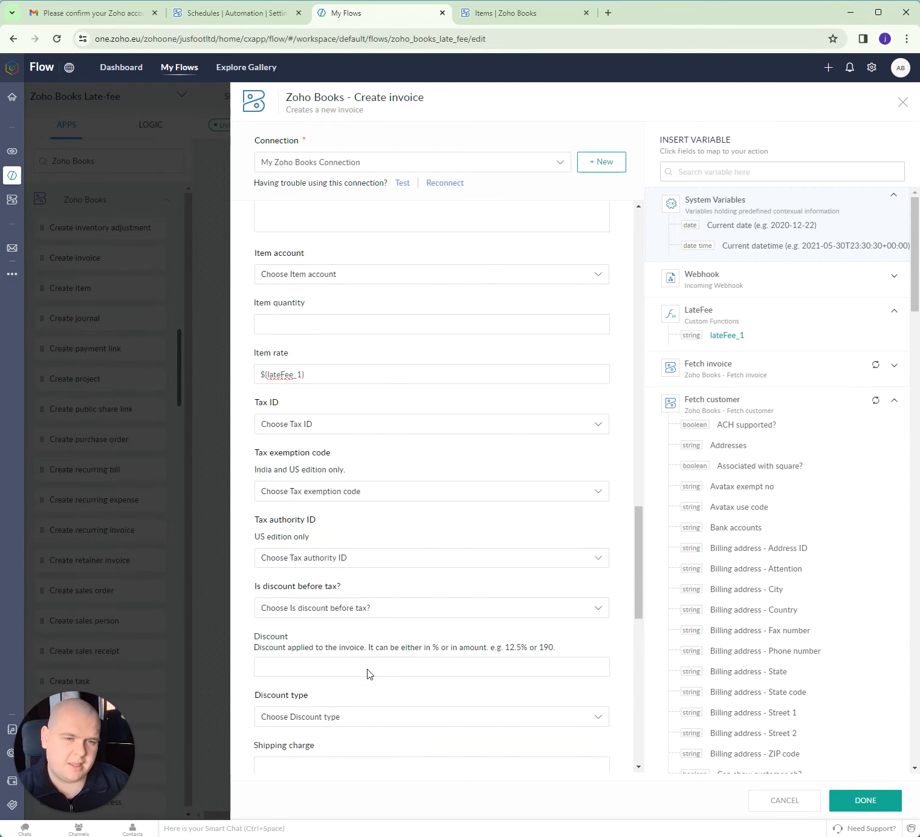
{"action": "scroll", "coordinate": [423, 641], "scroll_direction": "up", "scroll_amount": 15}
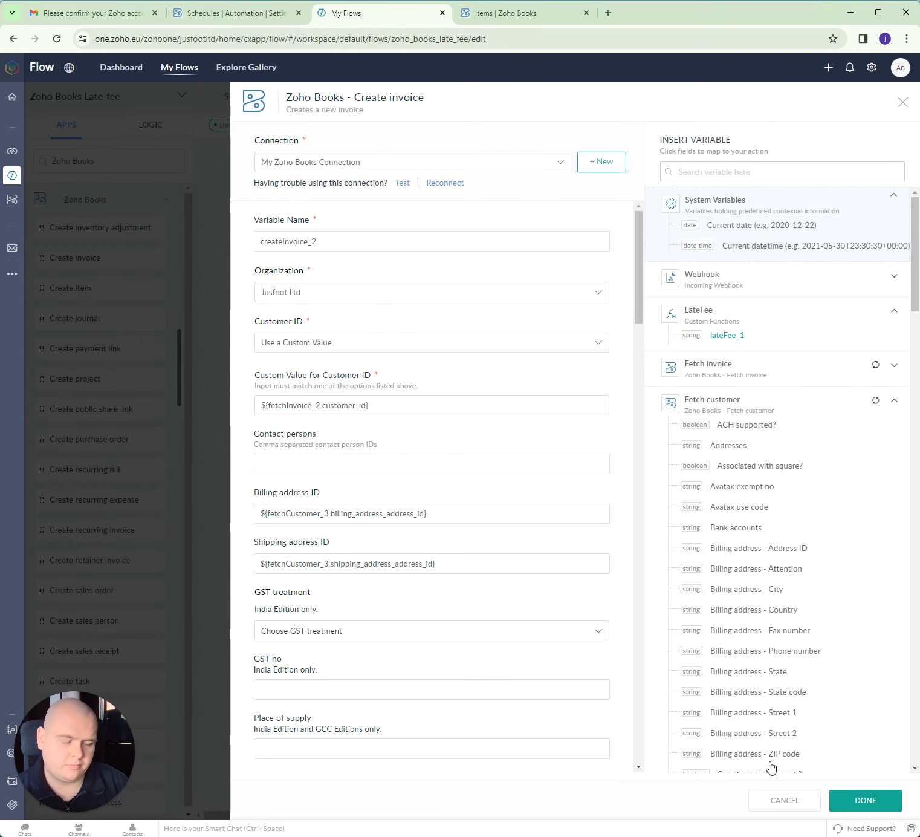
{"action": "left_click", "coordinate": [855, 801]}
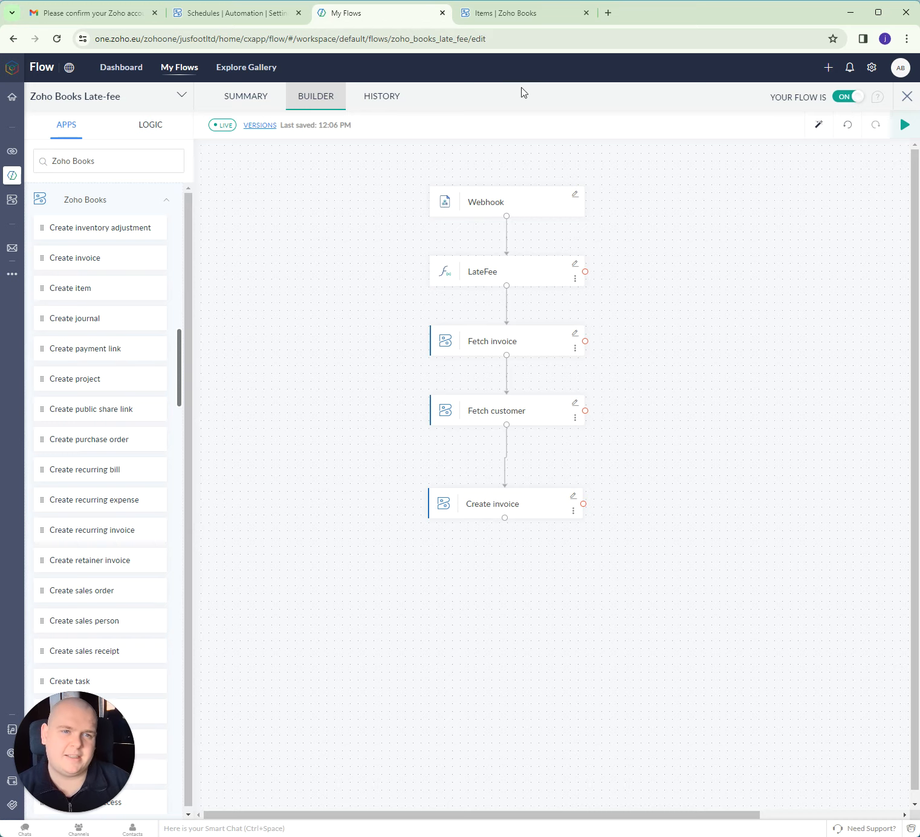
Switch to the Zoho Books schedules, dismiss the old execution result, run the Late Fee schedule manually and close its result
{"action": "left_click", "coordinate": [233, 13]}
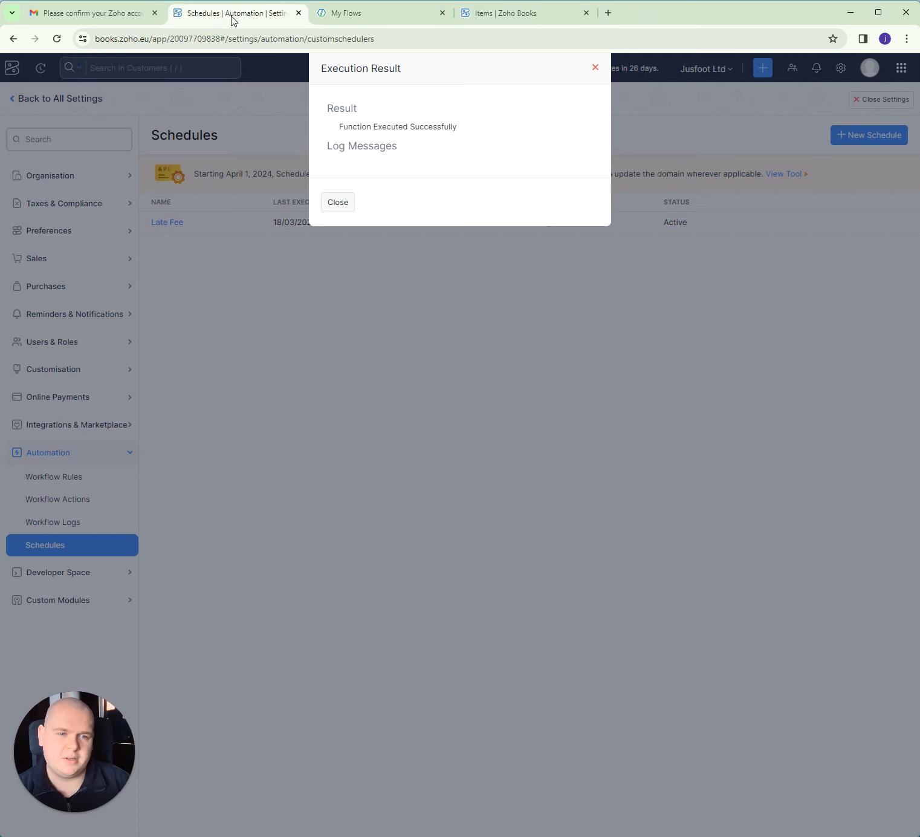
{"action": "left_click", "coordinate": [345, 203]}
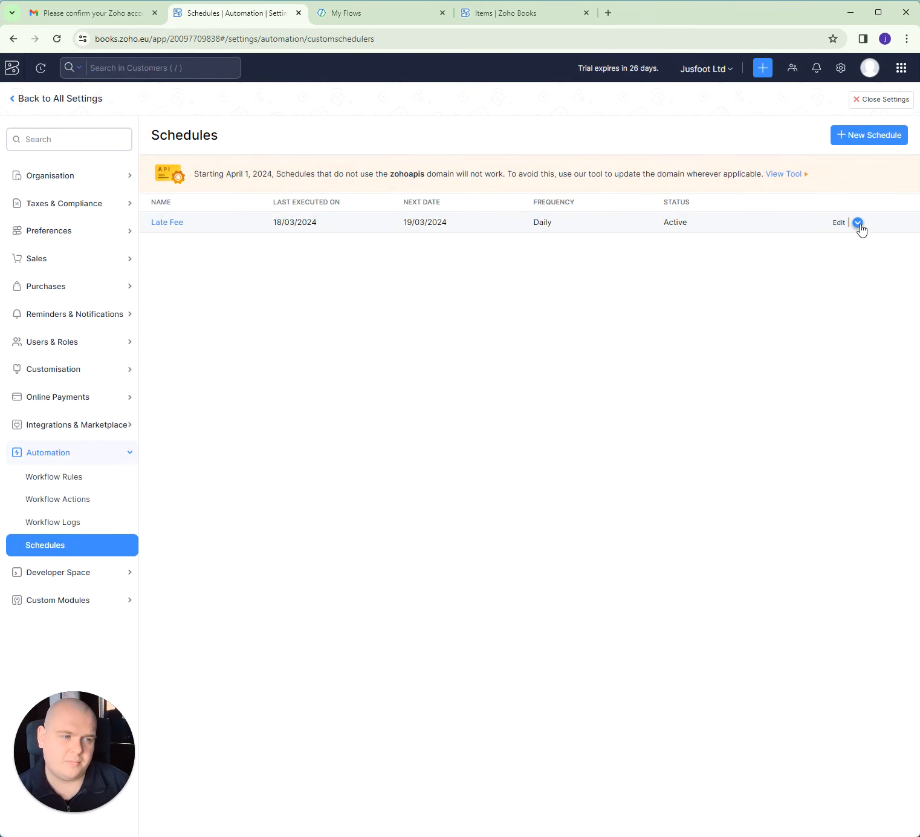
{"action": "left_click", "coordinate": [858, 223]}
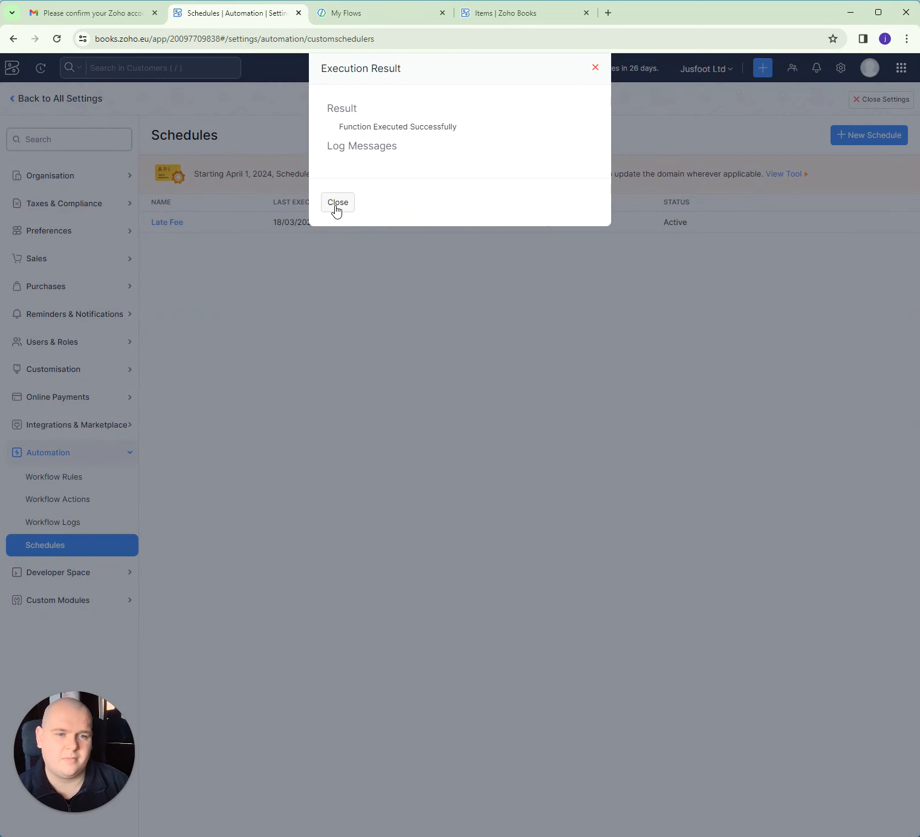
{"action": "left_click", "coordinate": [335, 202]}
Switch to Zoho Flow and check the Zoho Books Late-fee flow's refreshed task history for the new runs
{"action": "left_click", "coordinate": [361, 13]}
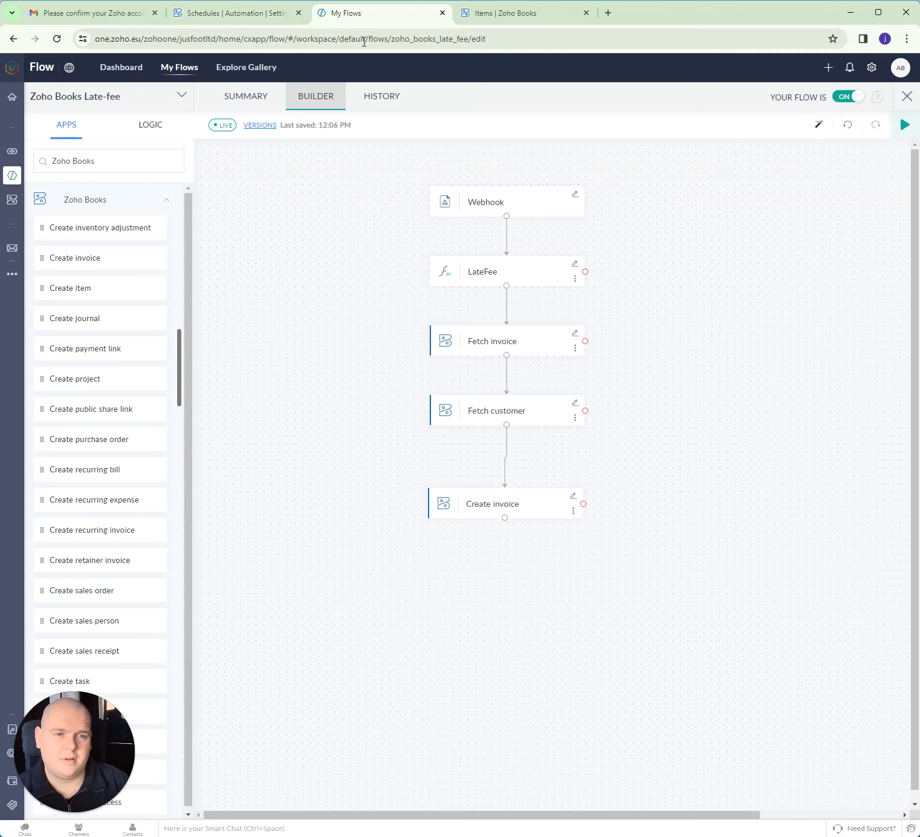
{"action": "left_click", "coordinate": [382, 100]}
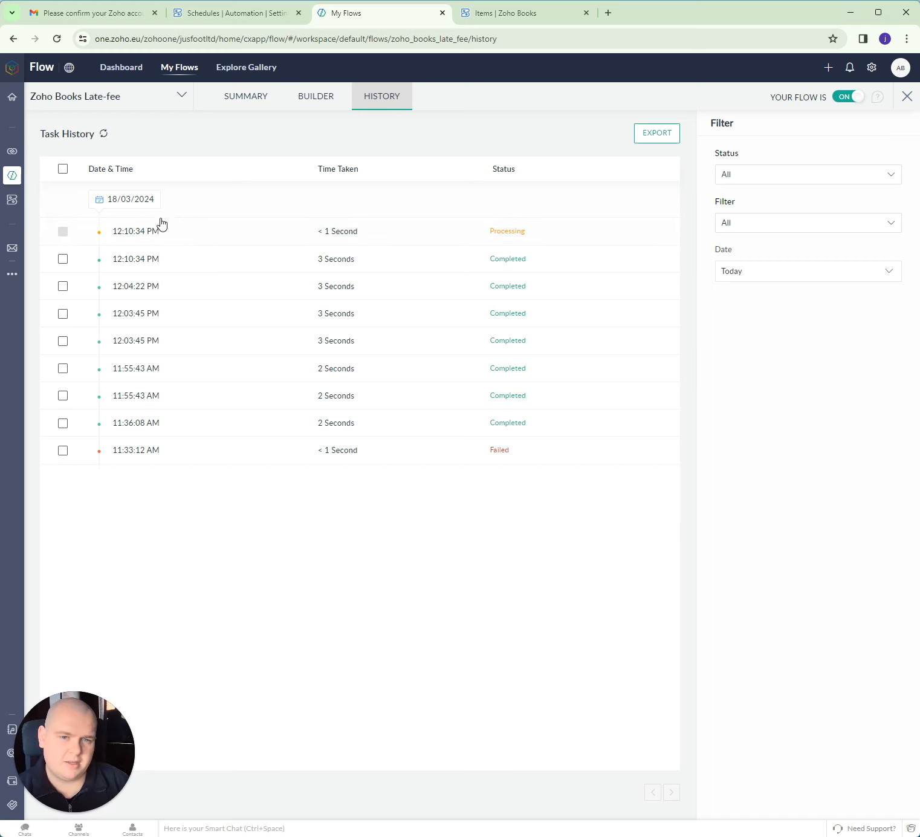
{"action": "left_click", "coordinate": [105, 135]}
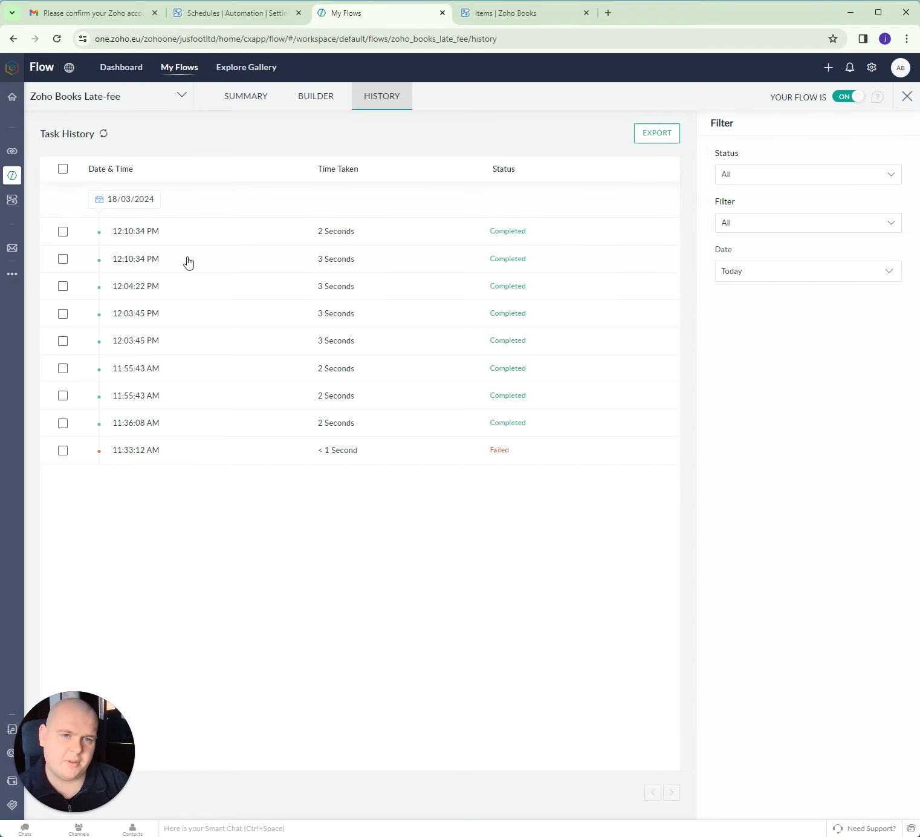
Switch to Zoho Books and open the list of all invoices to check for newly created late-fee invoices
{"action": "left_click", "coordinate": [238, 26]}
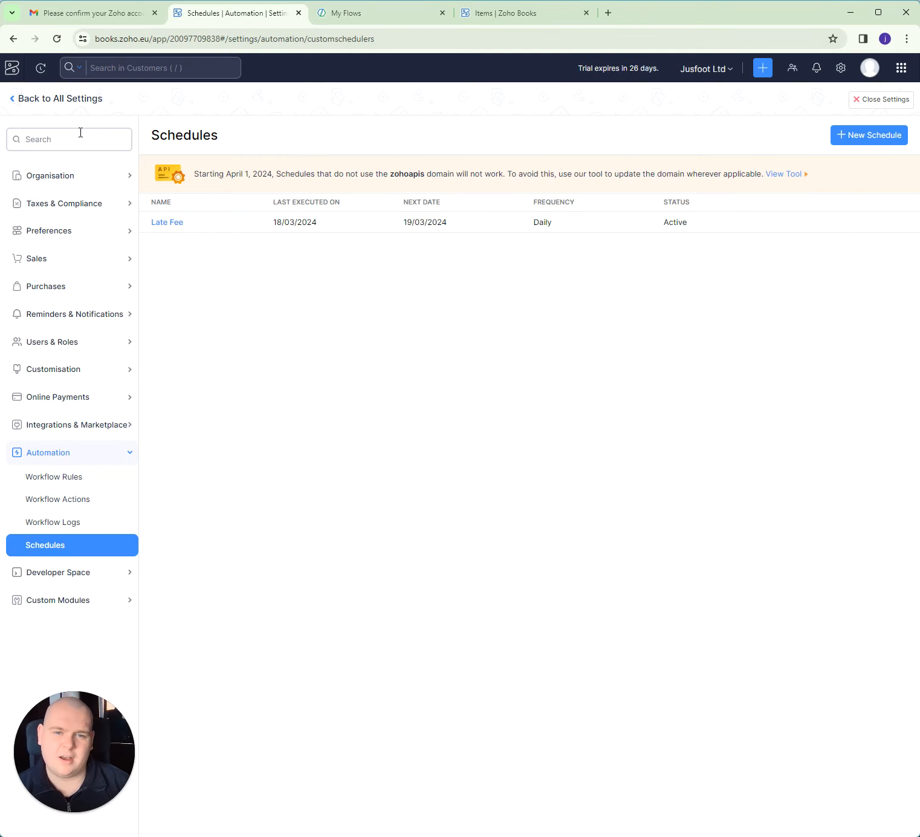
{"action": "left_click", "coordinate": [464, 18]}
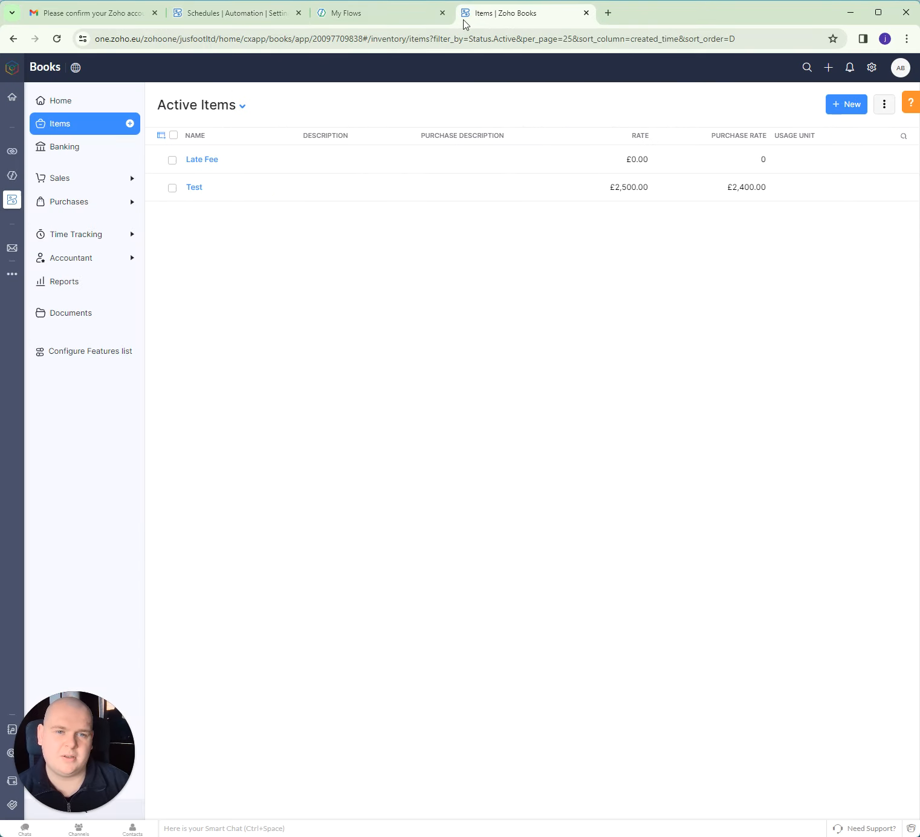
{"action": "left_click", "coordinate": [85, 179]}
{"action": "left_click", "coordinate": [79, 253]}
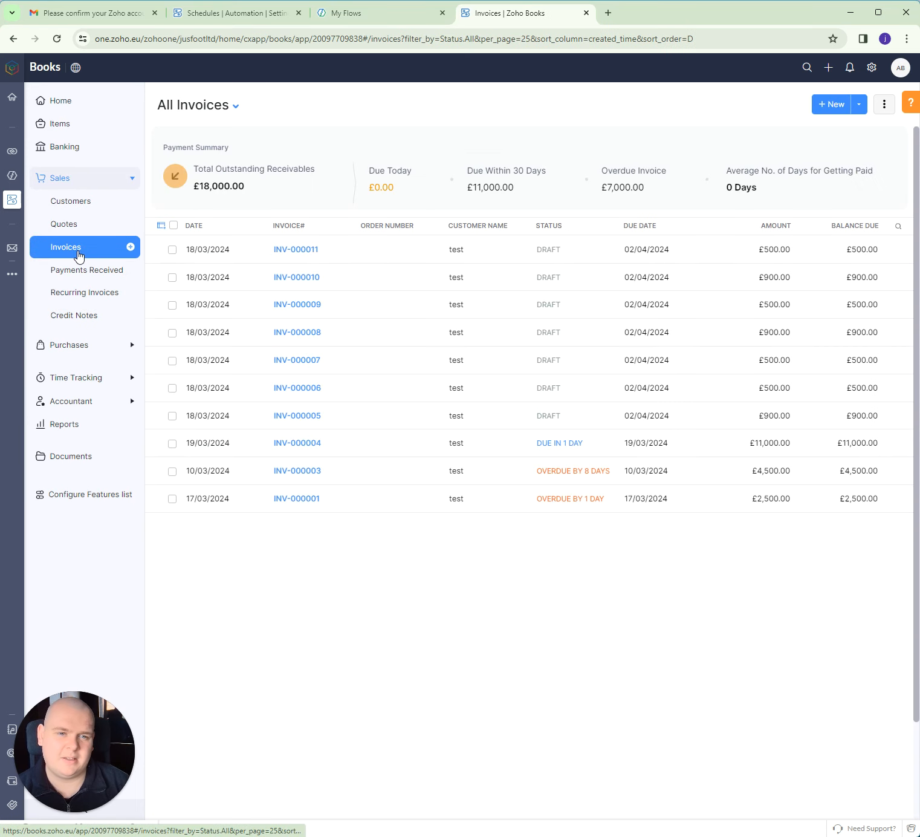